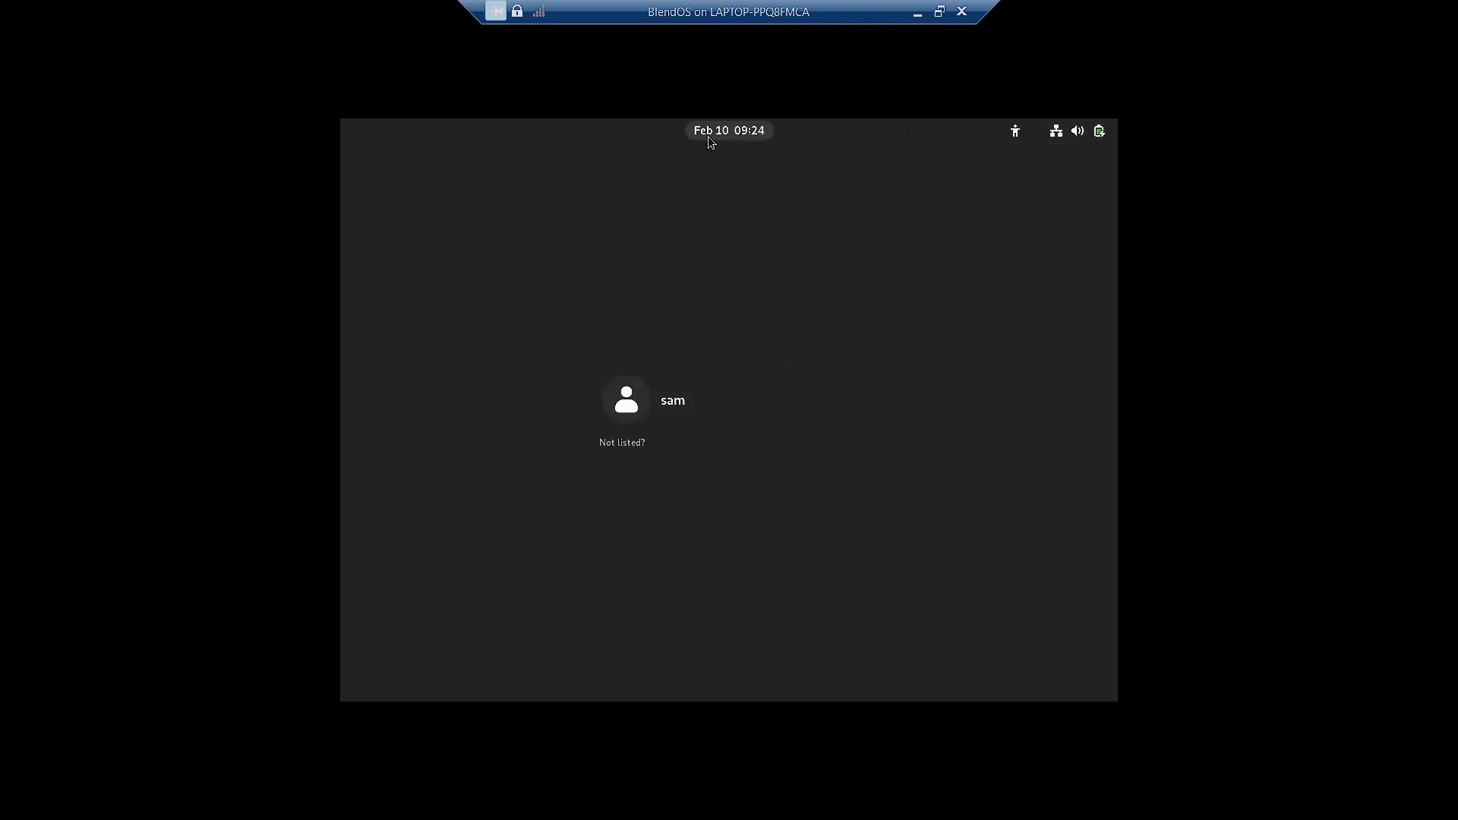
# - Look over the login screen's accessibility and power mode options, and toggle Dark Mode until it is on
pyautogui.click(1015, 131)
pyautogui.click(1053, 141)
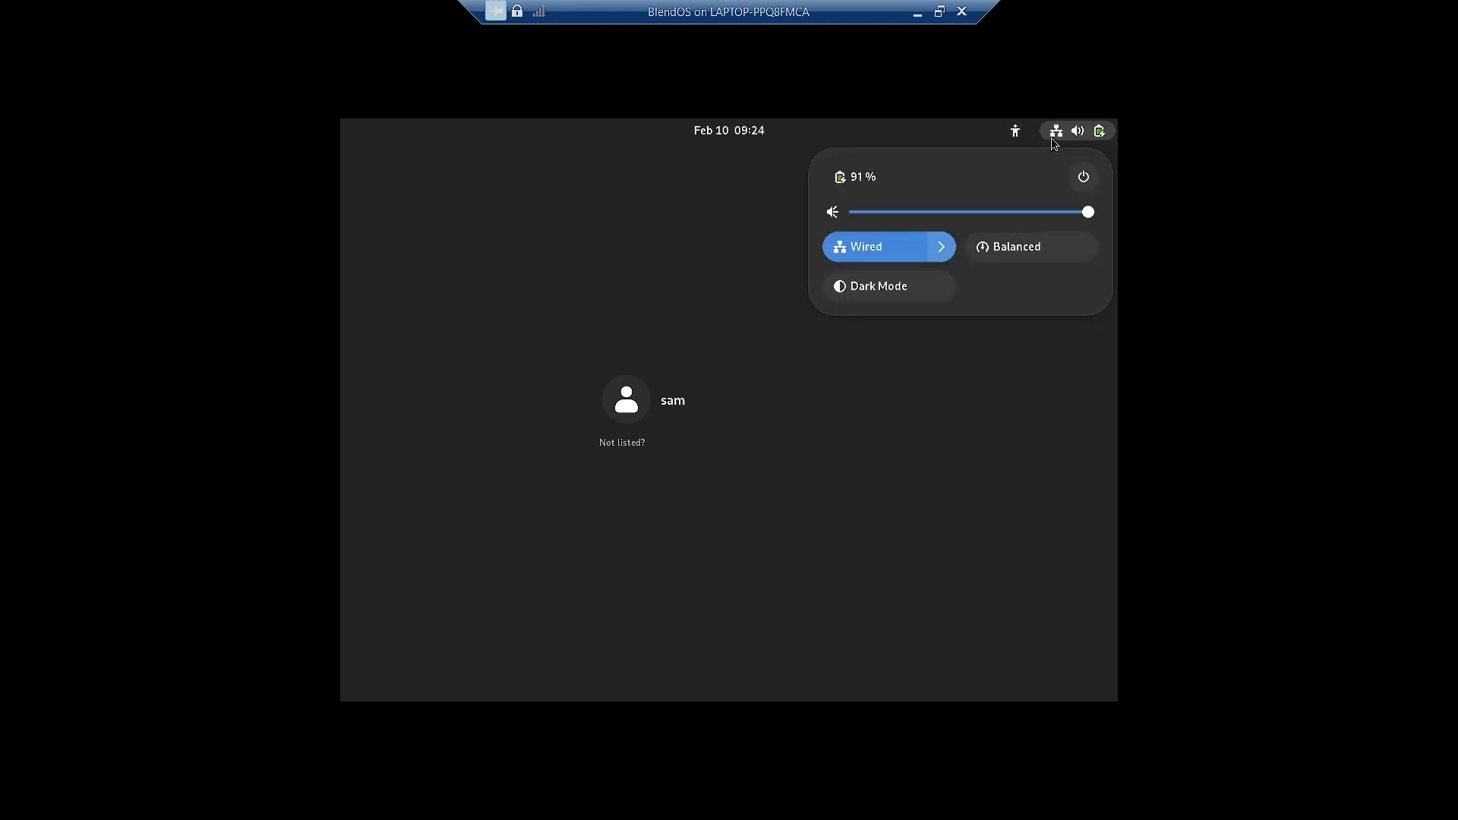
pyautogui.click(1045, 247)
pyautogui.click(877, 293)
pyautogui.click(877, 293)
pyautogui.click(877, 292)
pyautogui.click(877, 292)
pyautogui.click(877, 292)
pyautogui.click(881, 293)
pyautogui.click(882, 297)
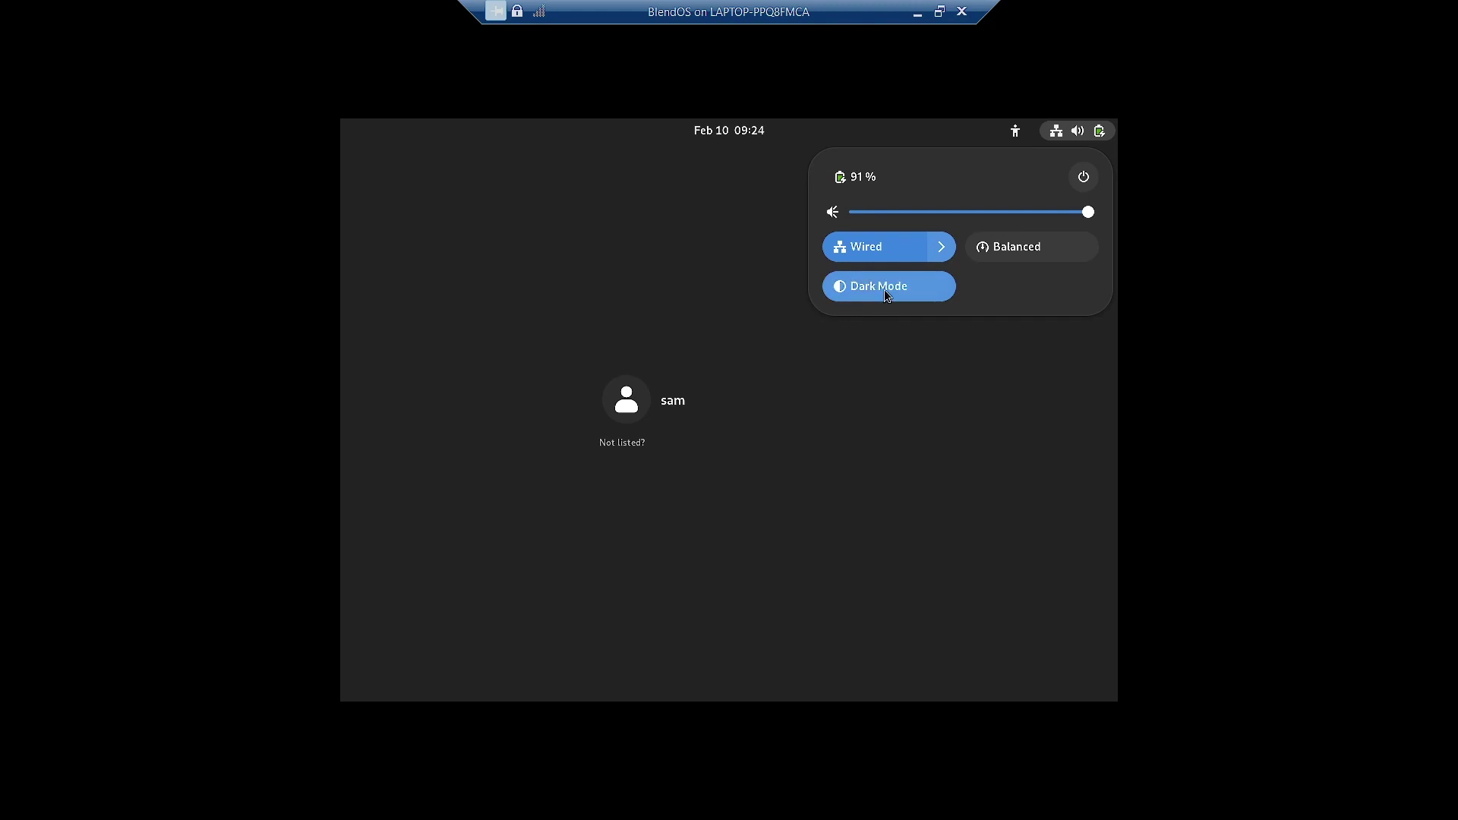
pyautogui.click(947, 401)
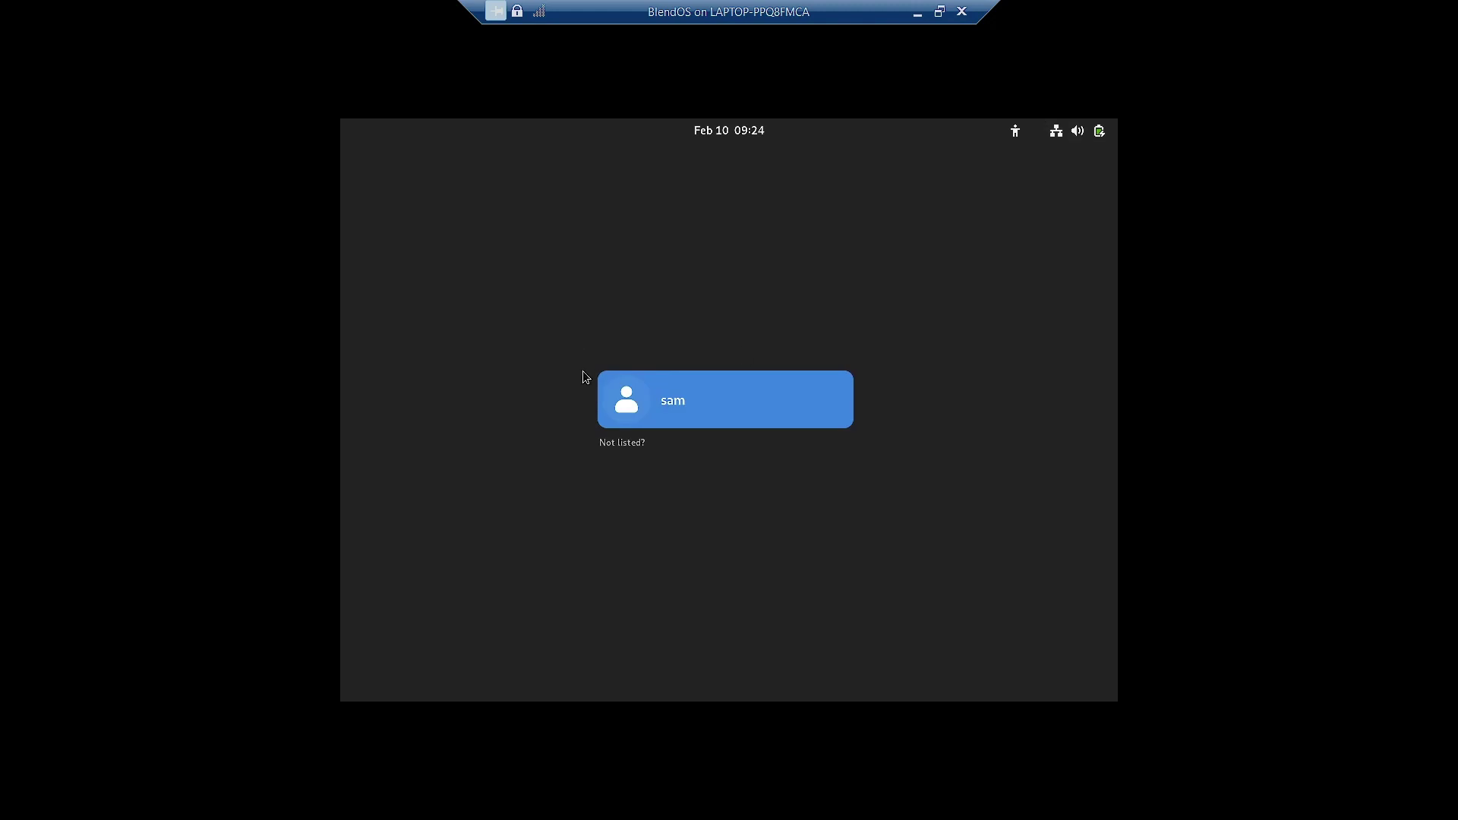
# - Log in to the listed account with the GNOME session, entering the account password
pyautogui.click(700, 400)
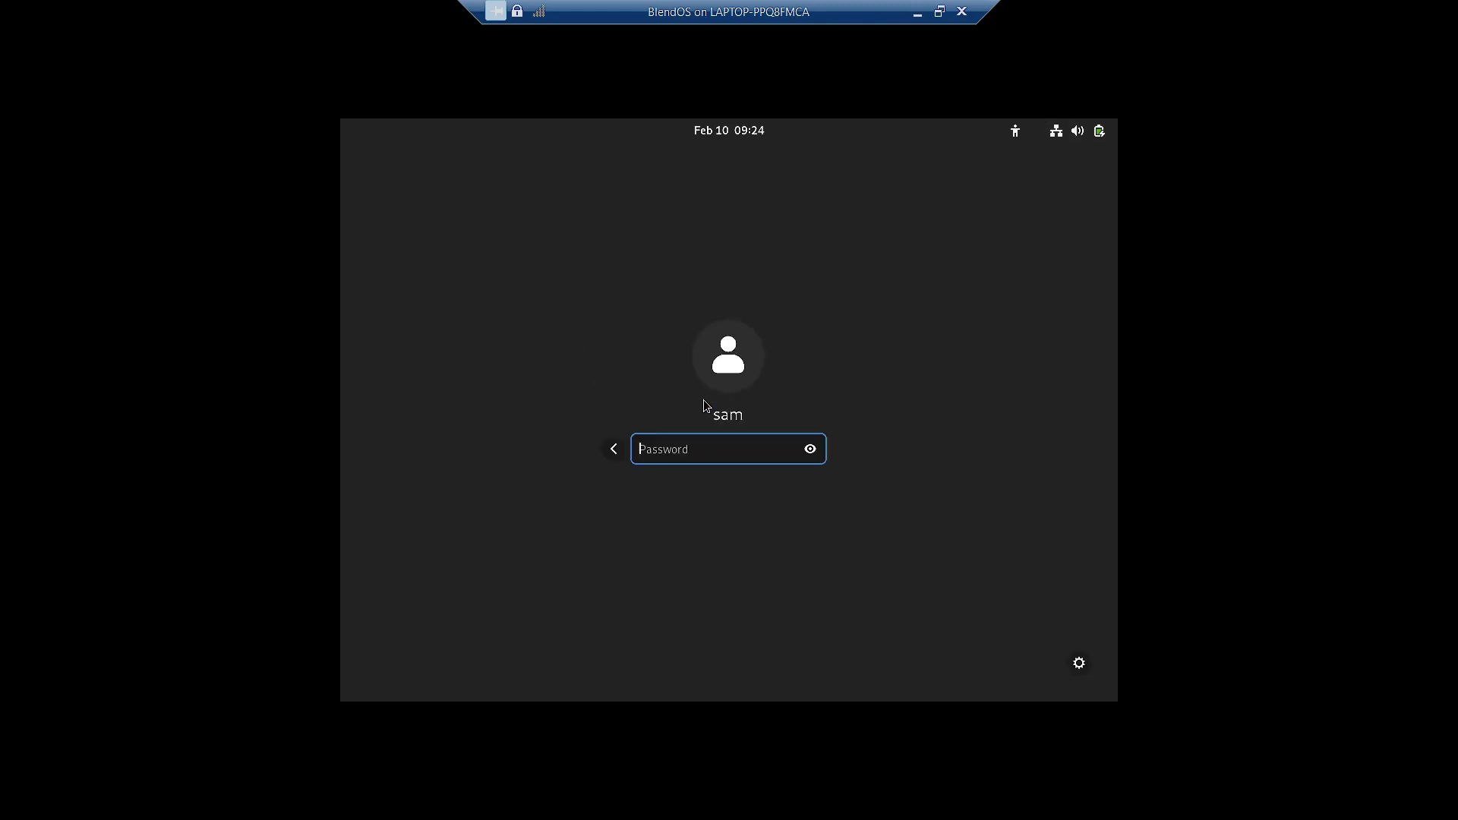
pyautogui.click(1079, 670)
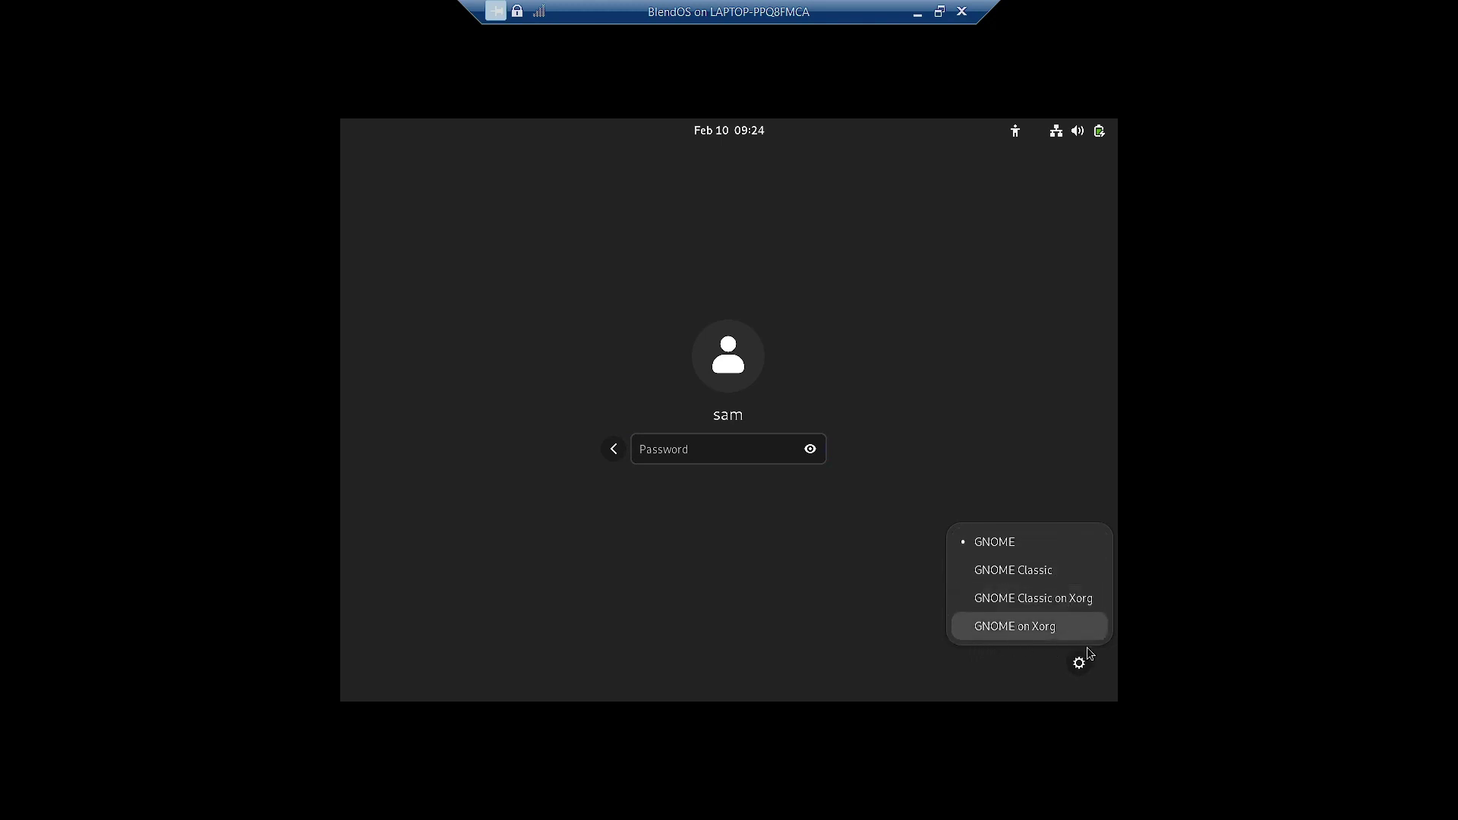
pyautogui.click(1002, 541)
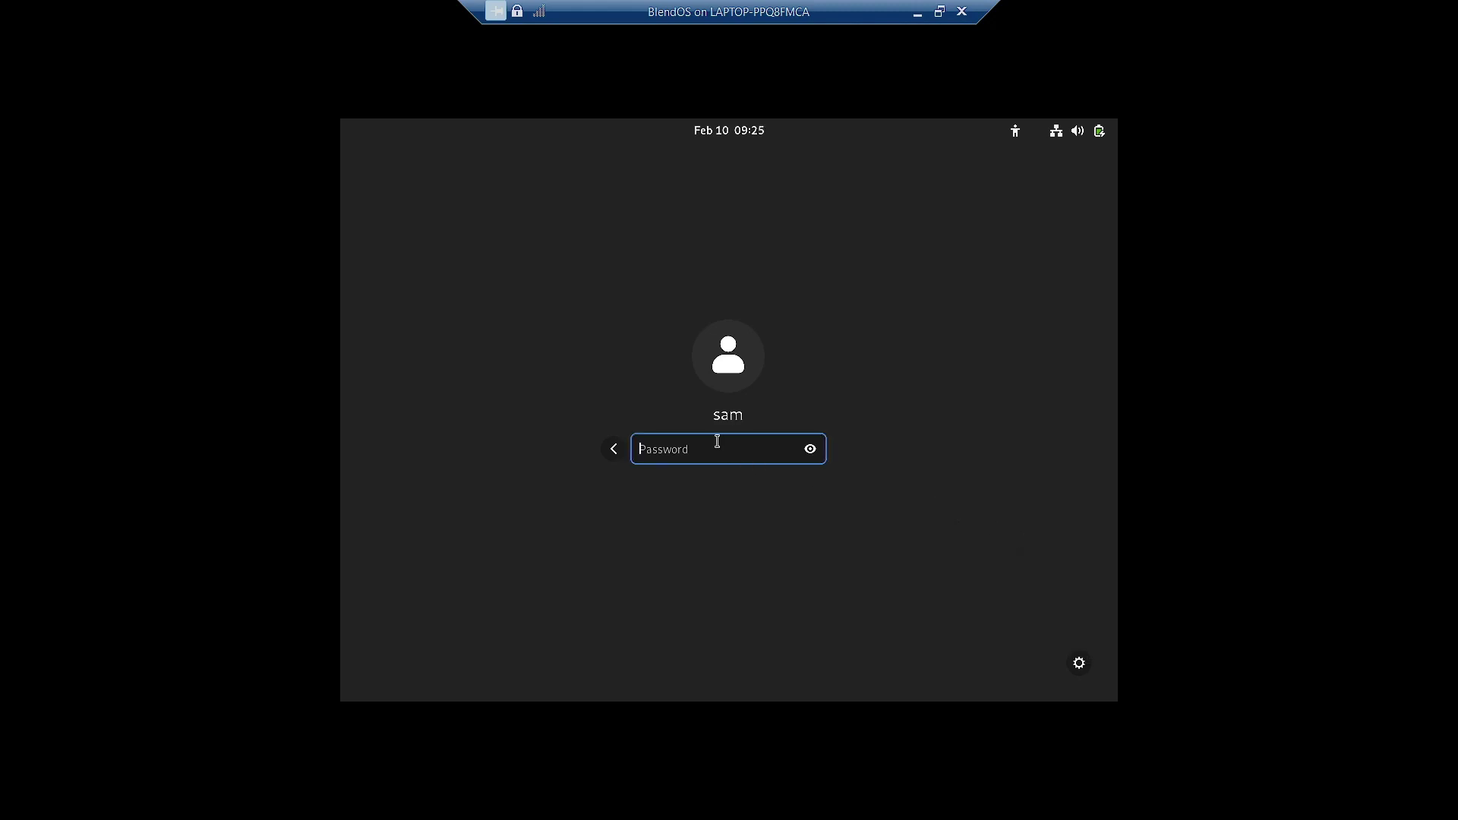
pyautogui.write('s****')
pyautogui.press('Return')
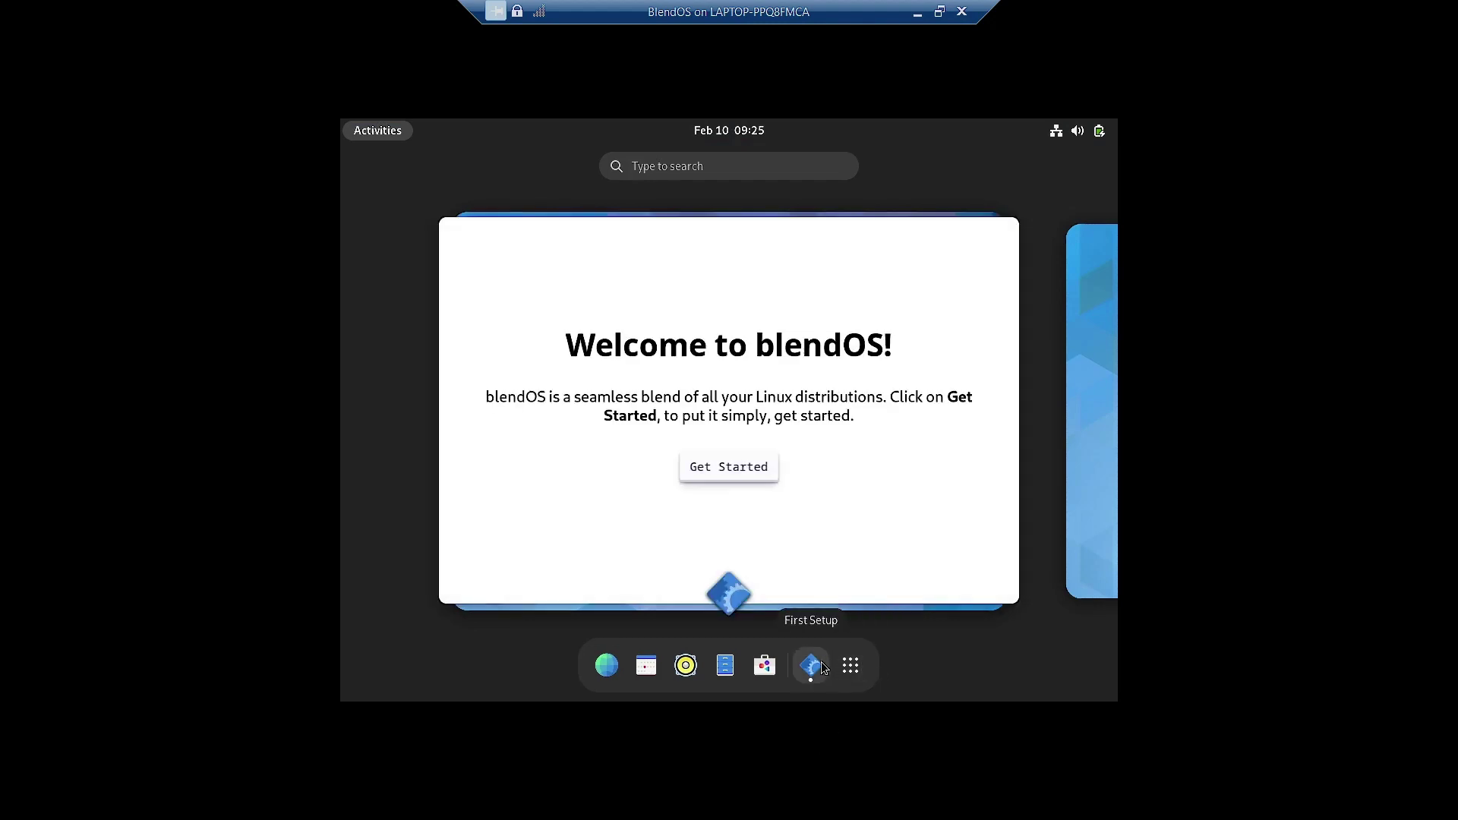
# - Set the display resolution to 1400 × 1050 (4:3) in Settings, keep the change and close Settings
pyautogui.click(851, 667)
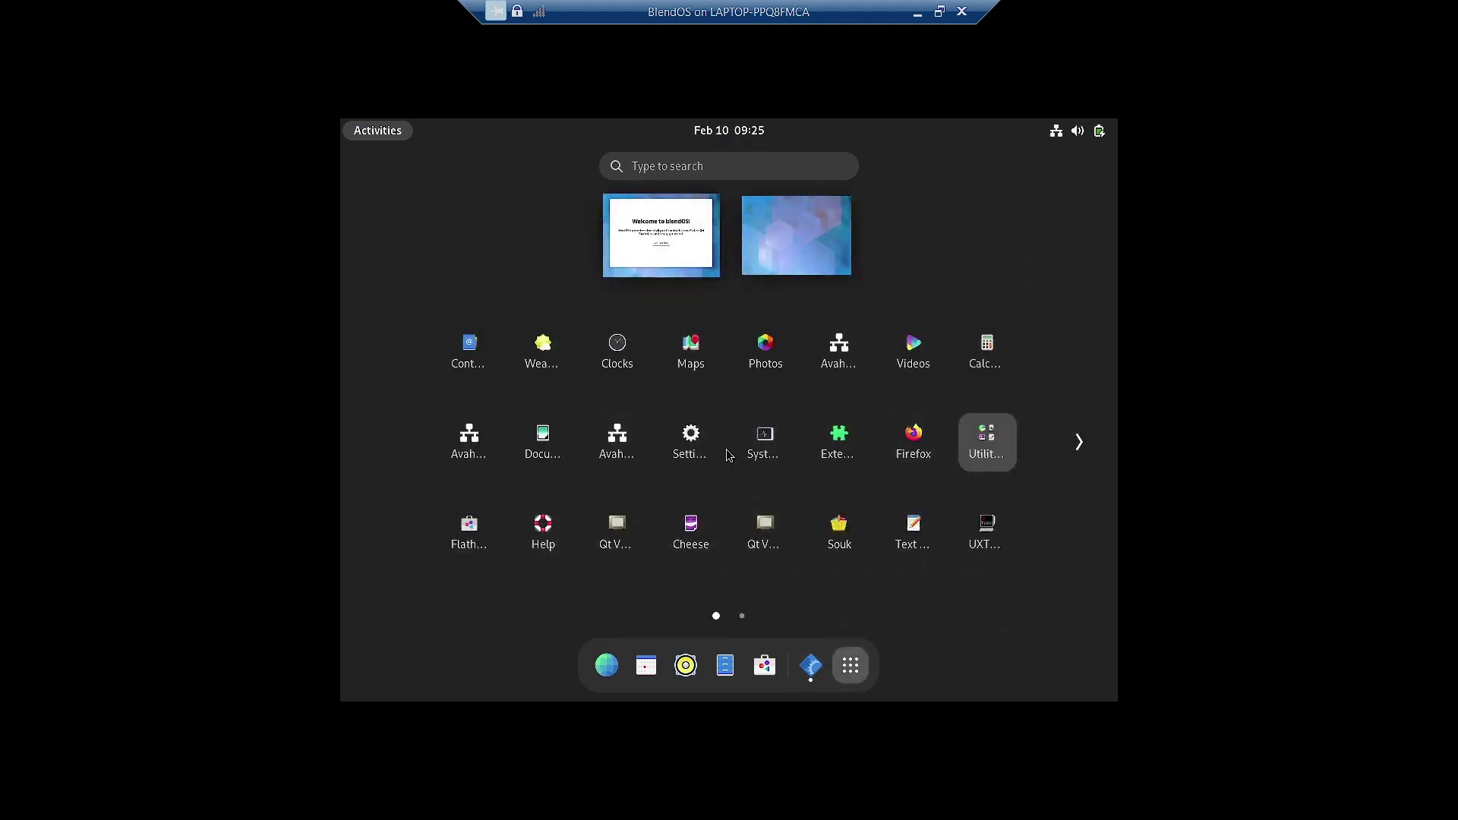
pyautogui.click(690, 462)
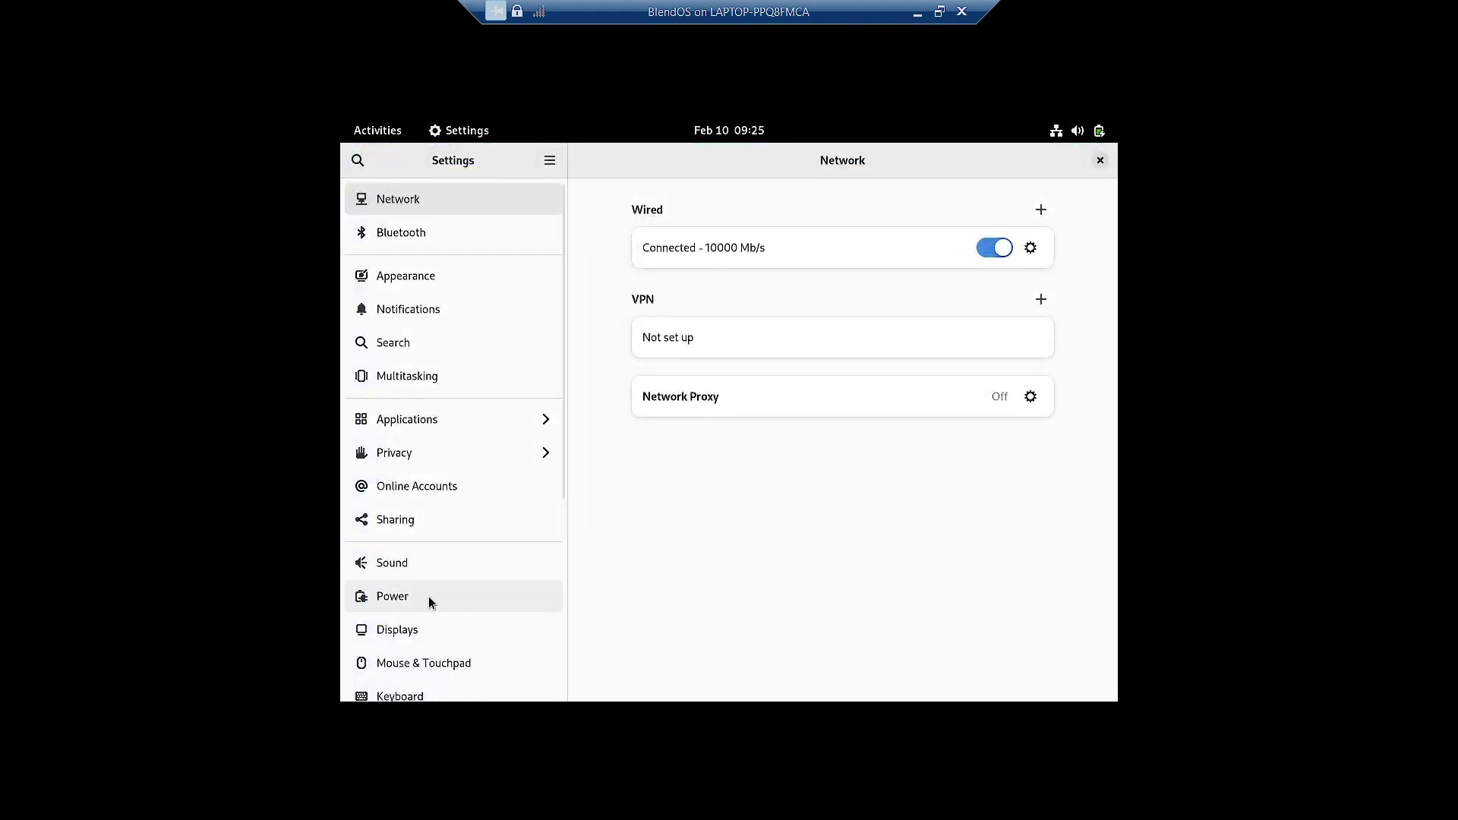
pyautogui.click(409, 637)
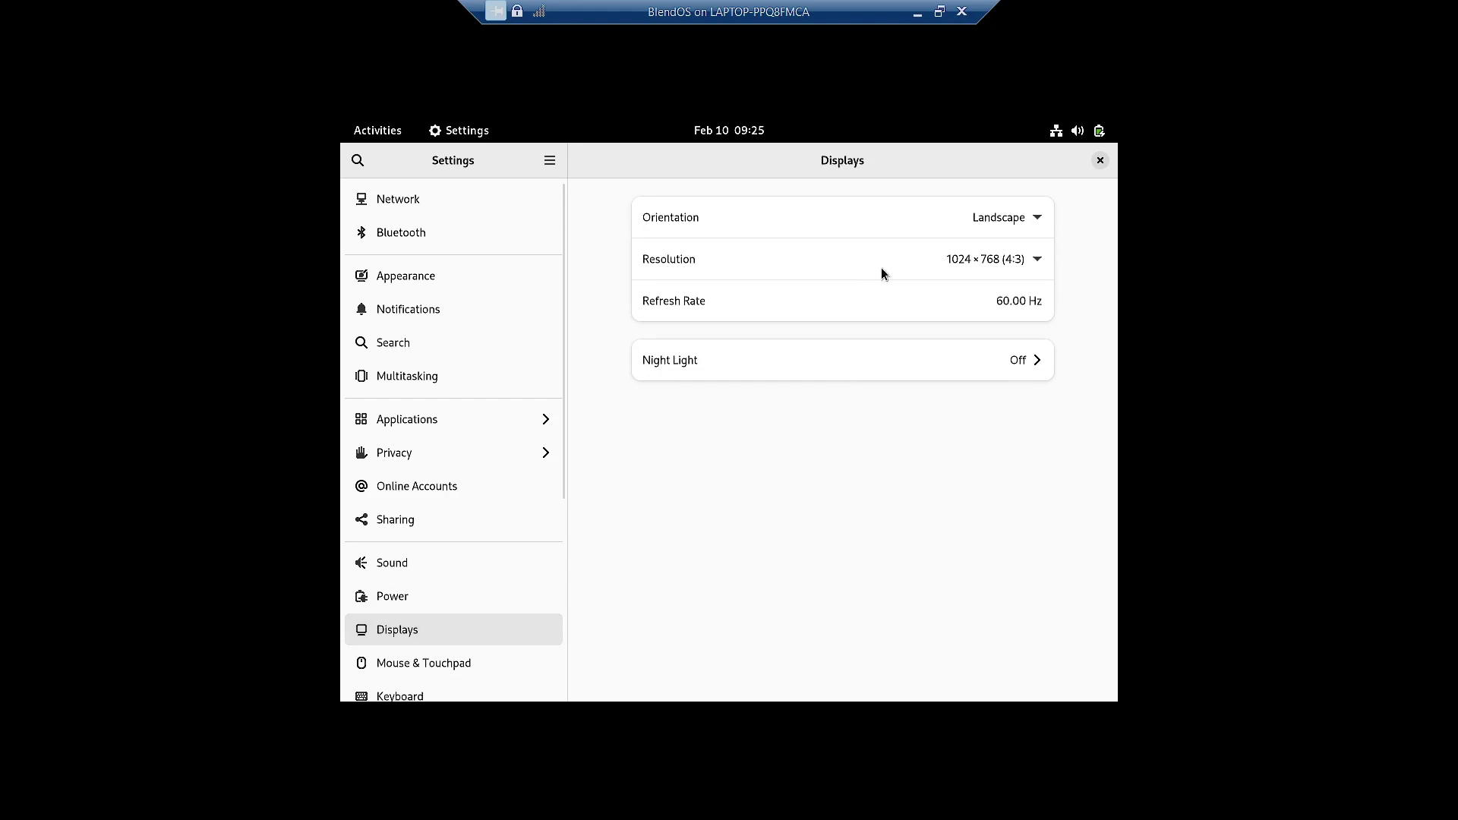
pyautogui.click(992, 263)
pyautogui.click(995, 292)
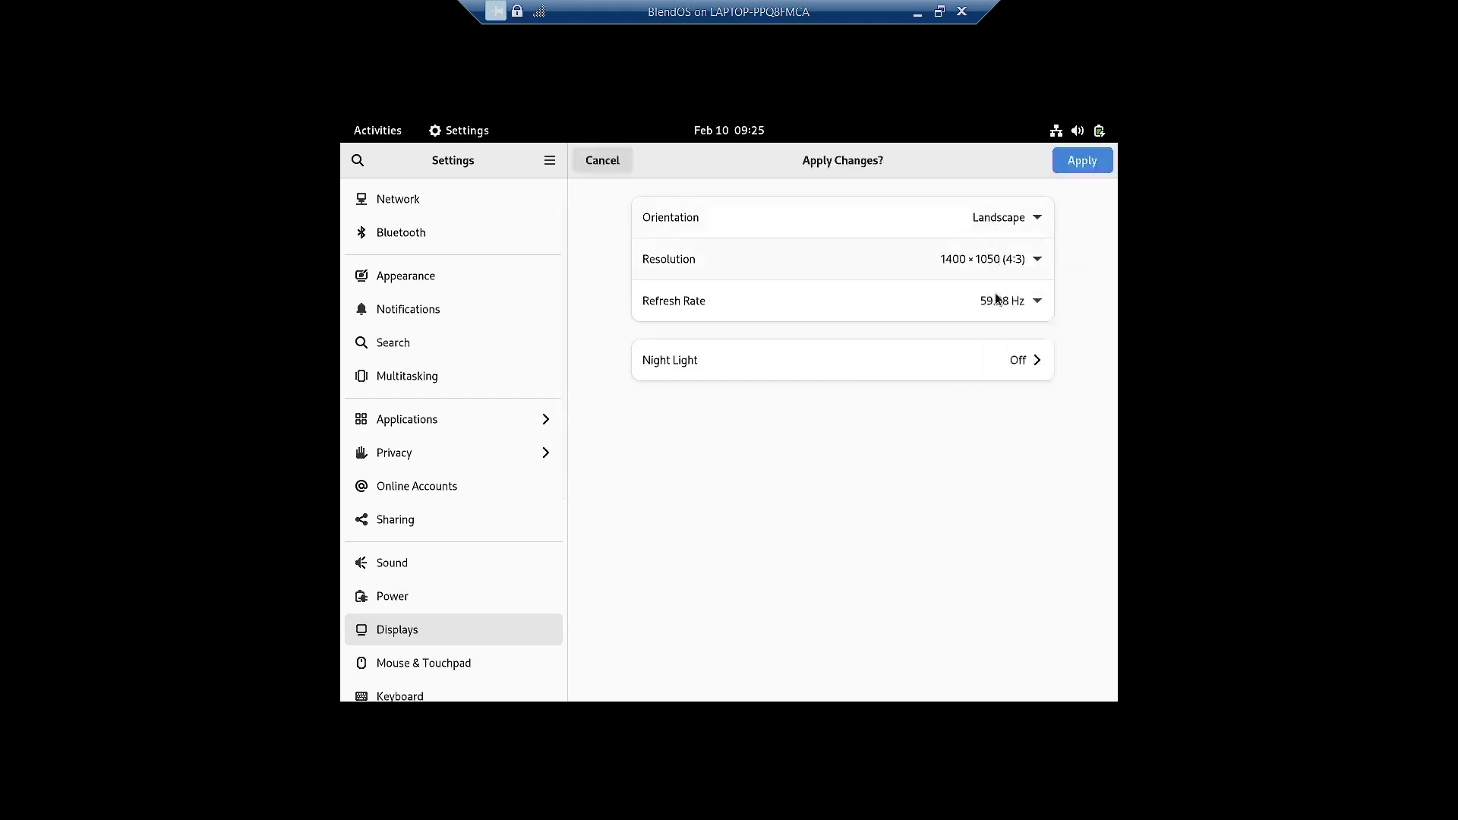
pyautogui.click(1085, 167)
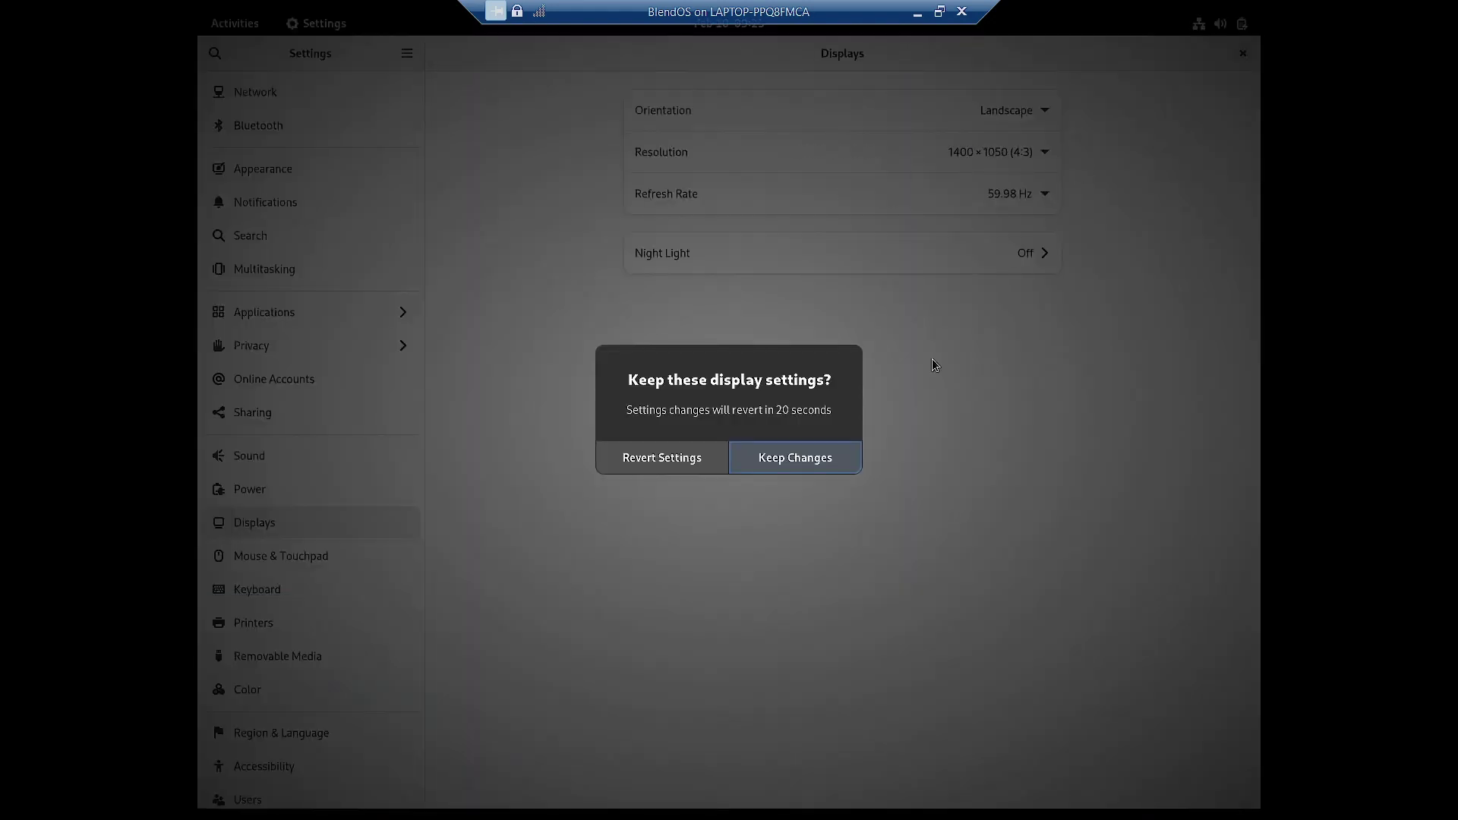
pyautogui.click(786, 460)
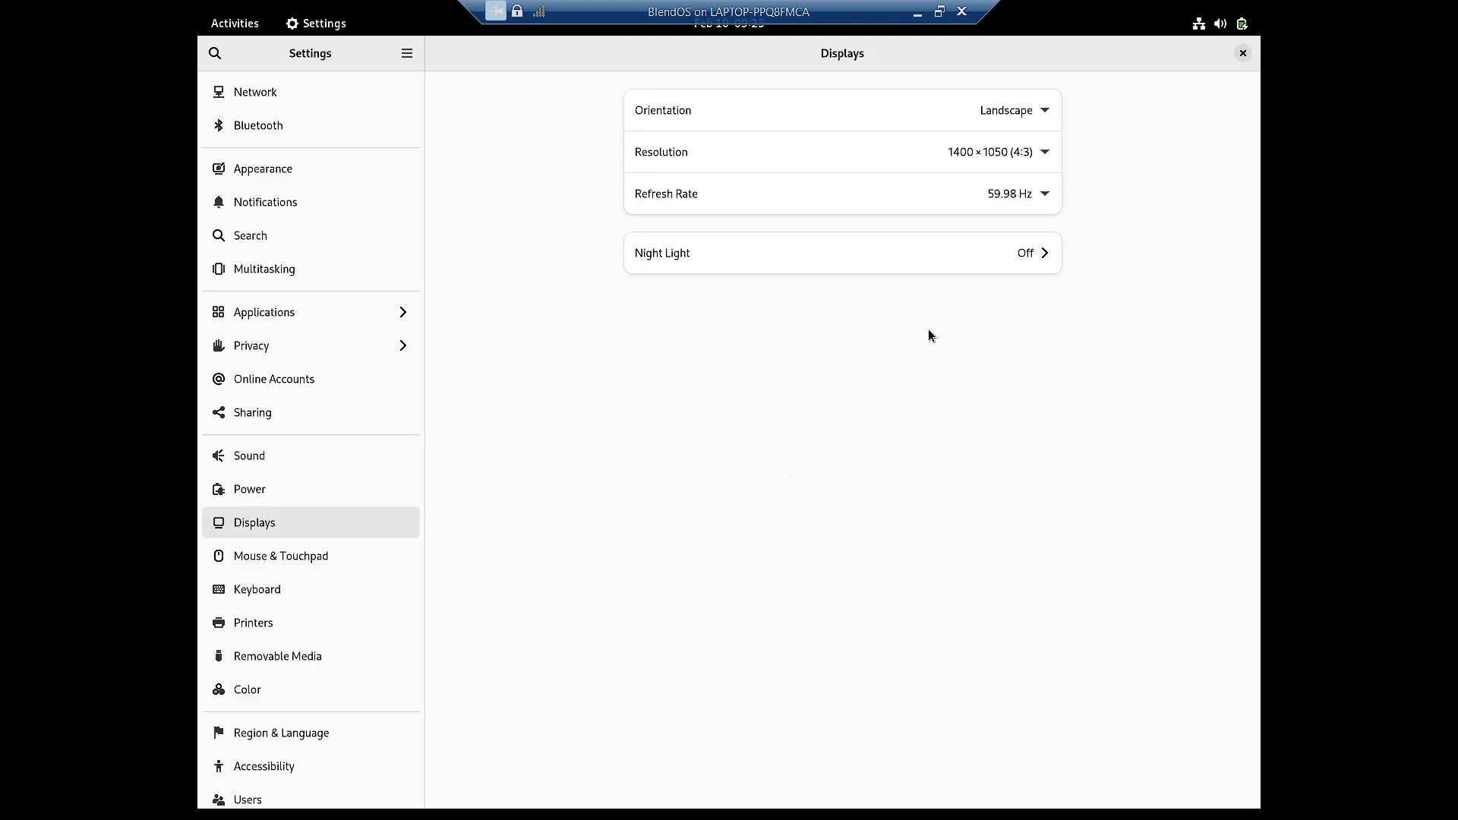
pyautogui.click(1242, 53)
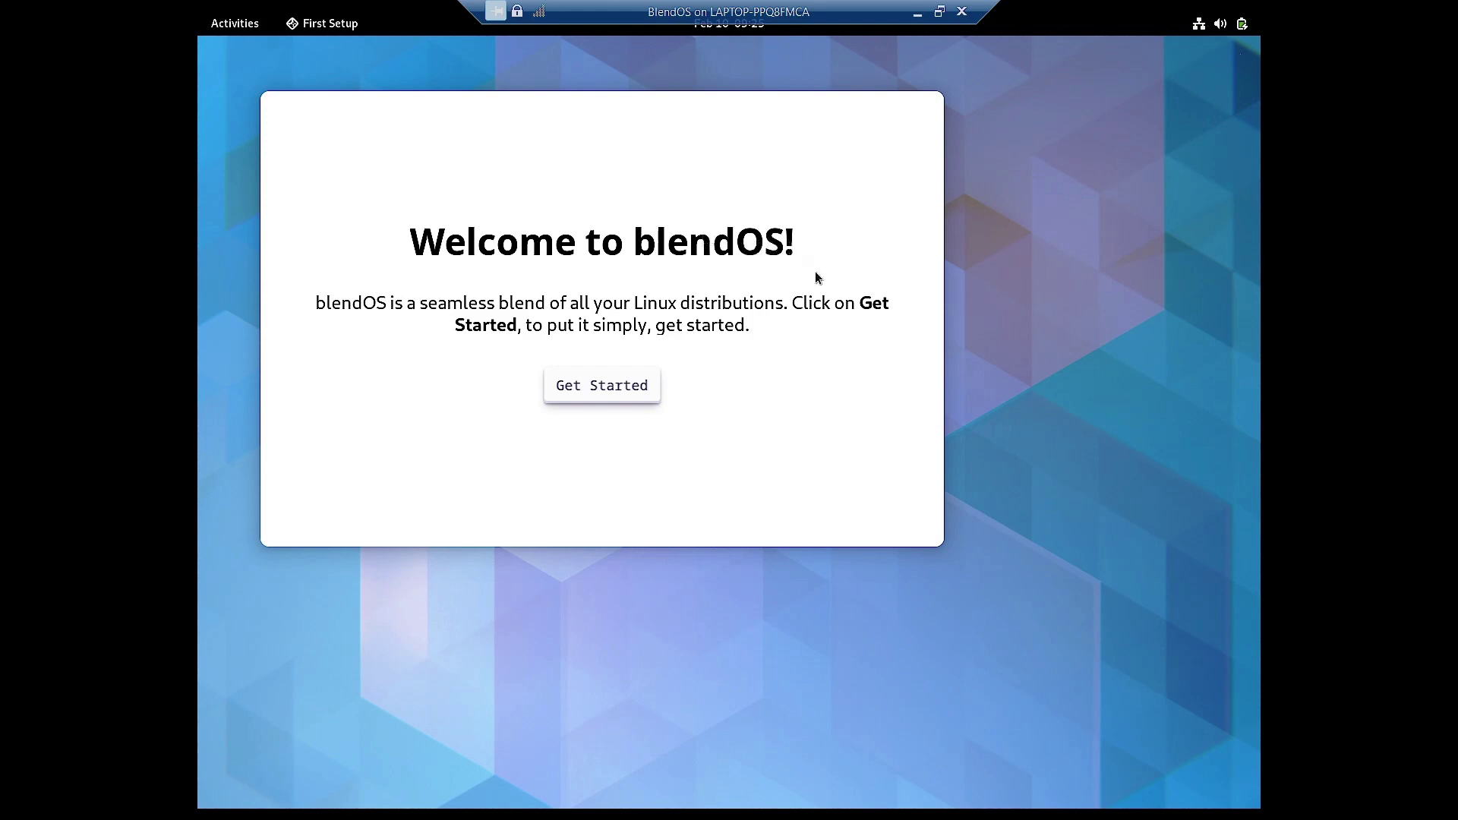
# - Start First Setup and advance past the color scheme page, comparing light and dark and keeping light
pyautogui.click(615, 392)
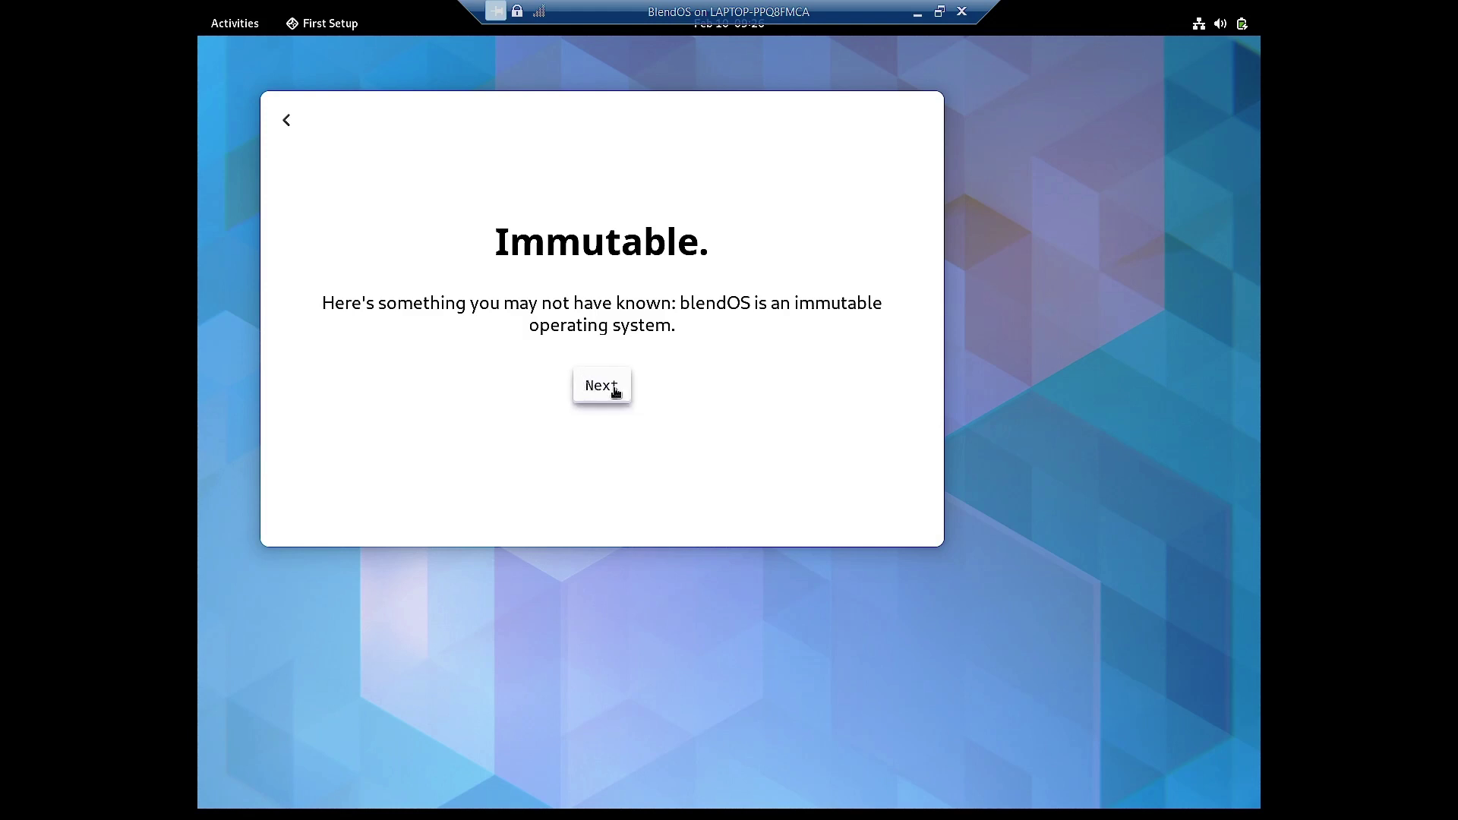
pyautogui.click(613, 388)
pyautogui.click(593, 339)
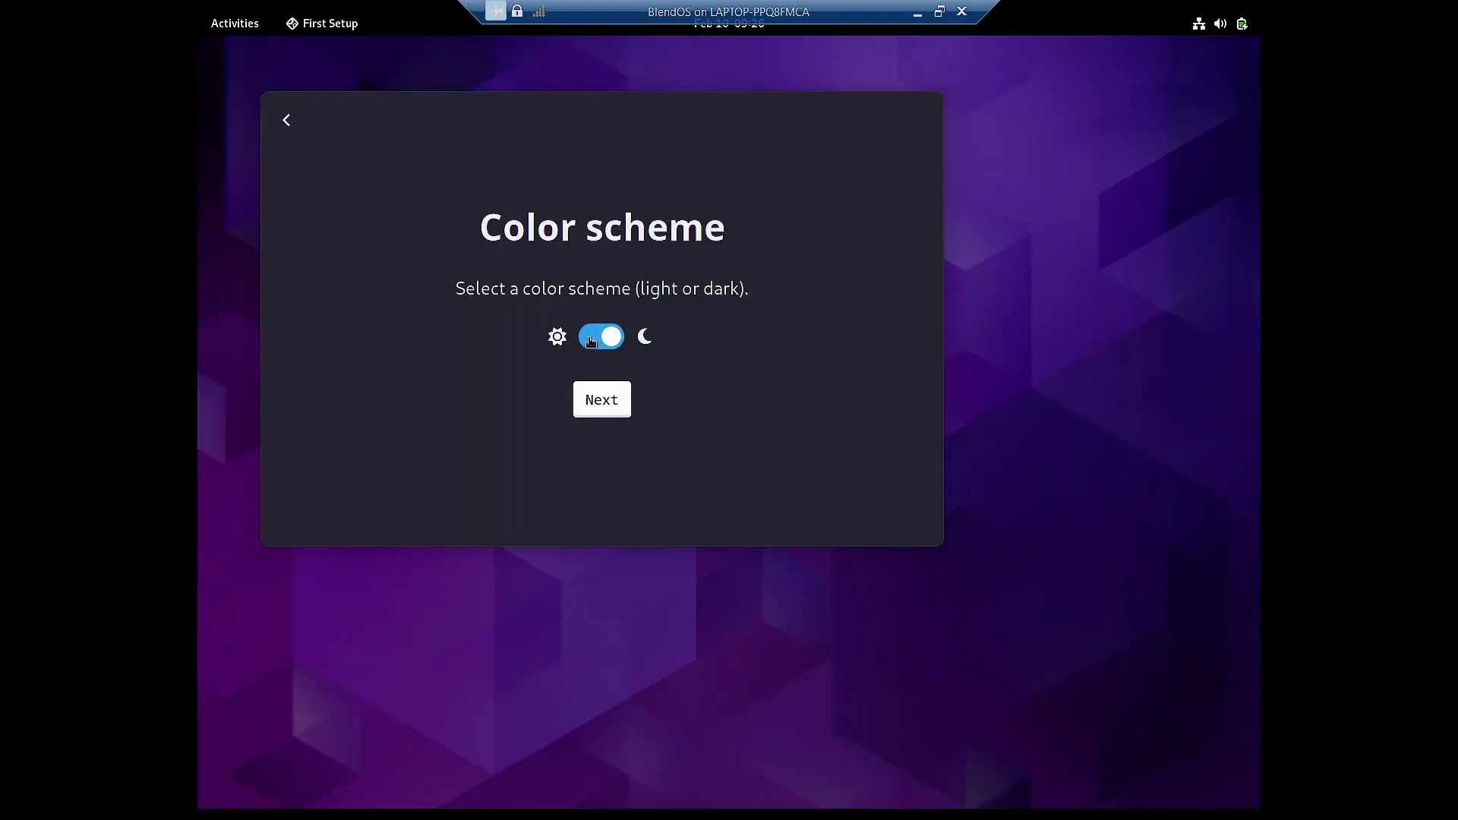
pyautogui.click(591, 341)
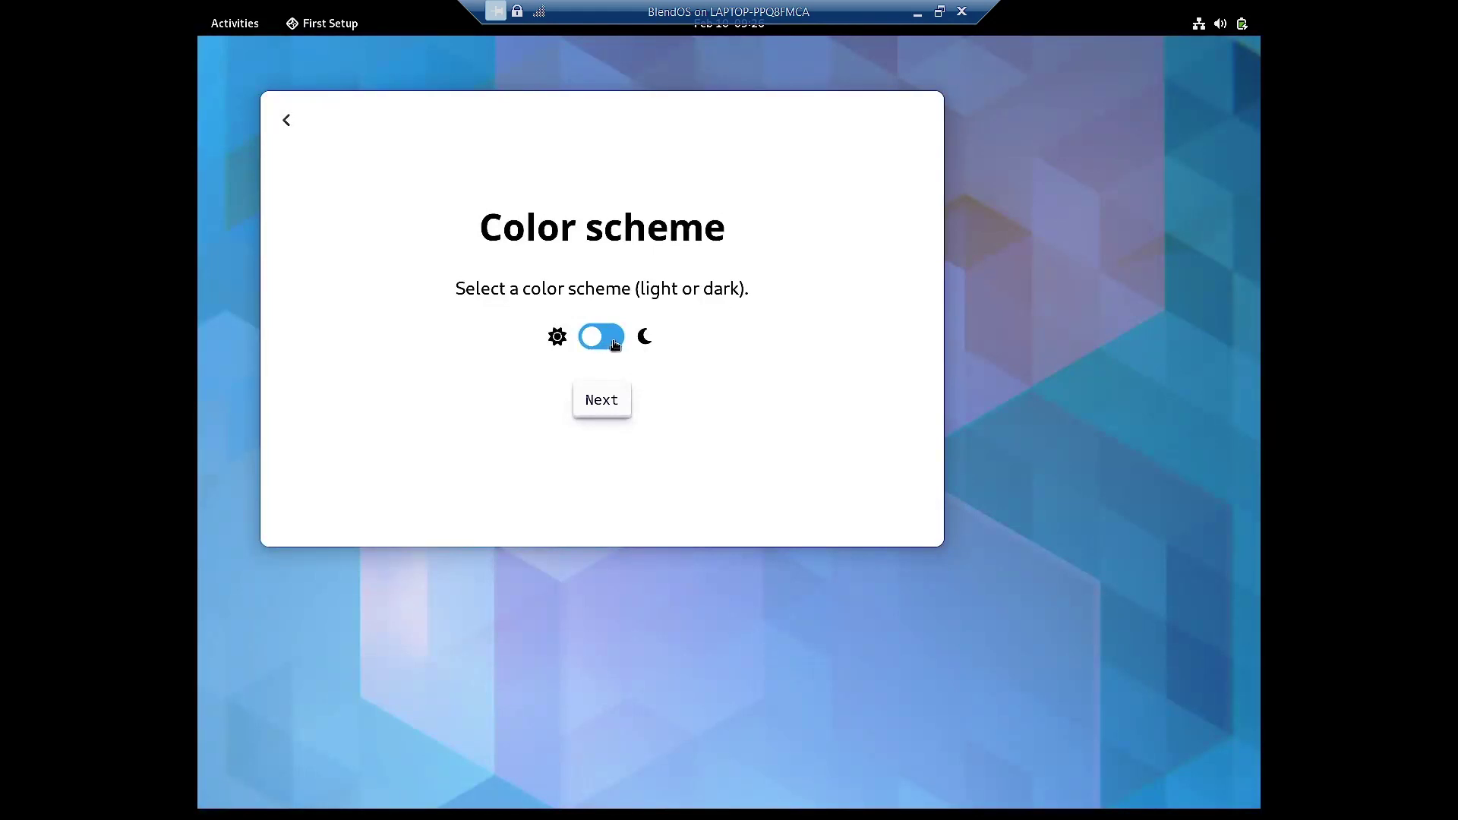
pyautogui.click(616, 345)
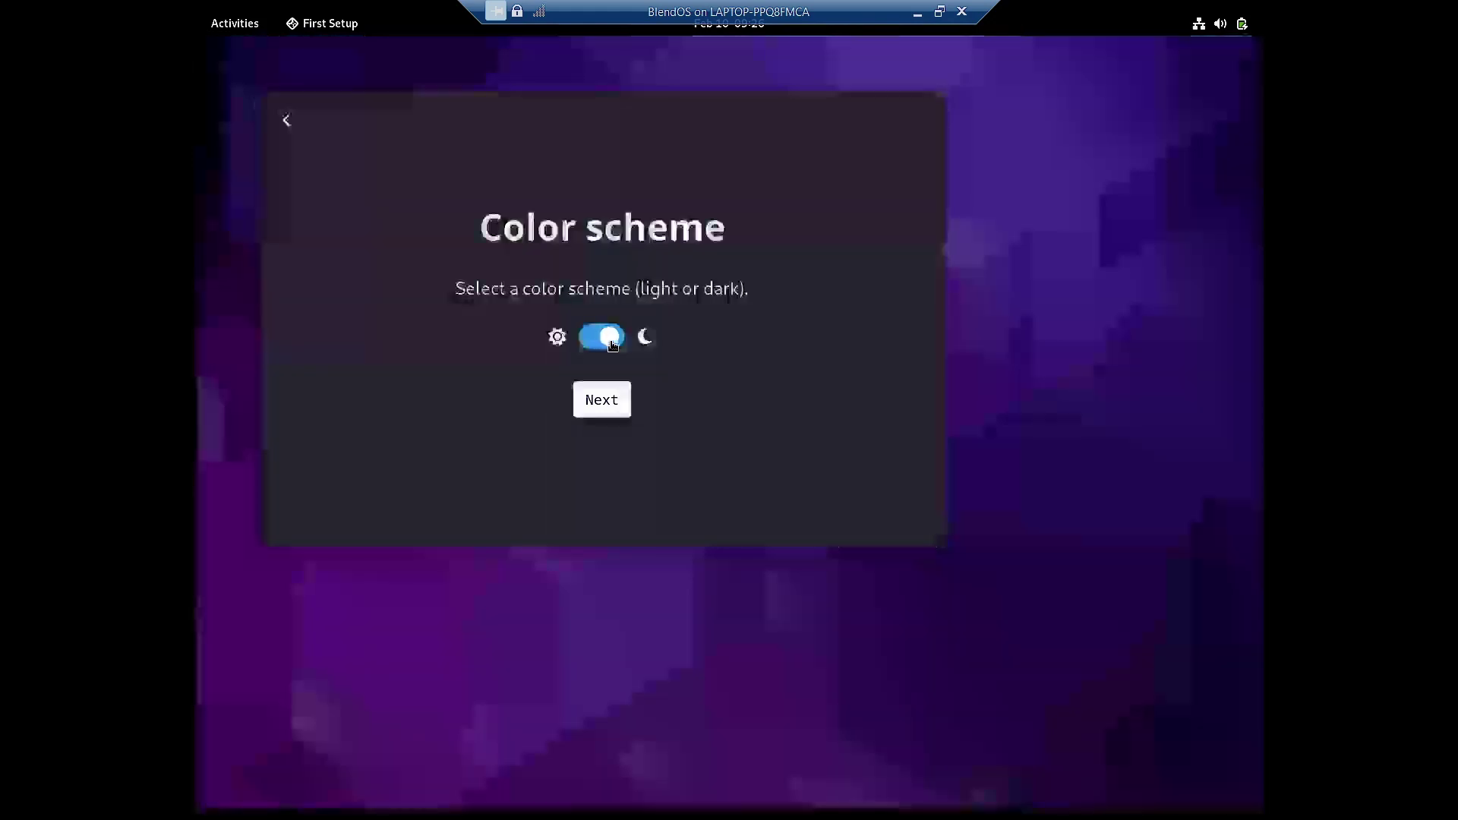
pyautogui.click(597, 344)
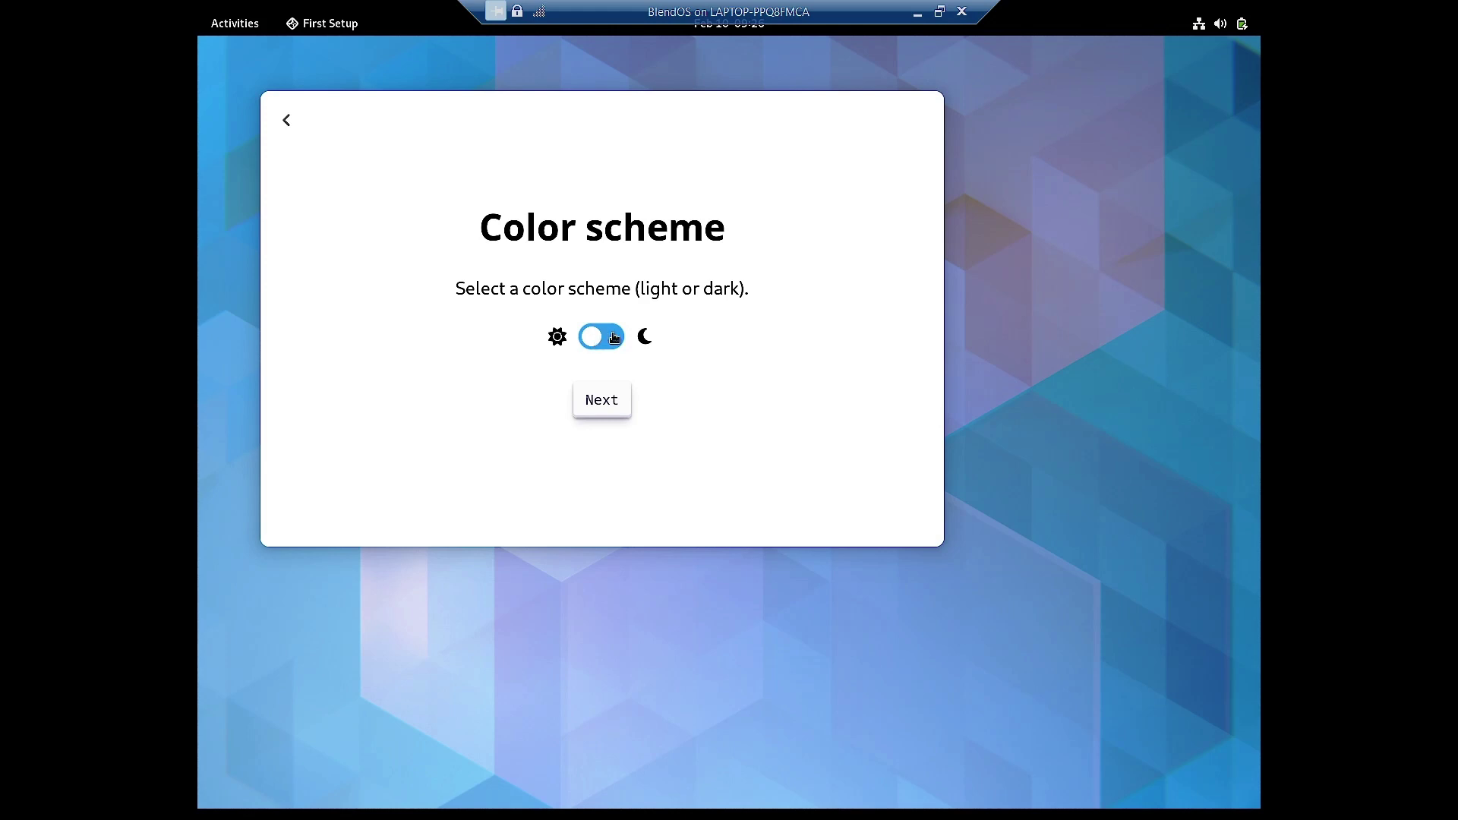
pyautogui.click(616, 338)
pyautogui.click(615, 338)
pyautogui.click(609, 414)
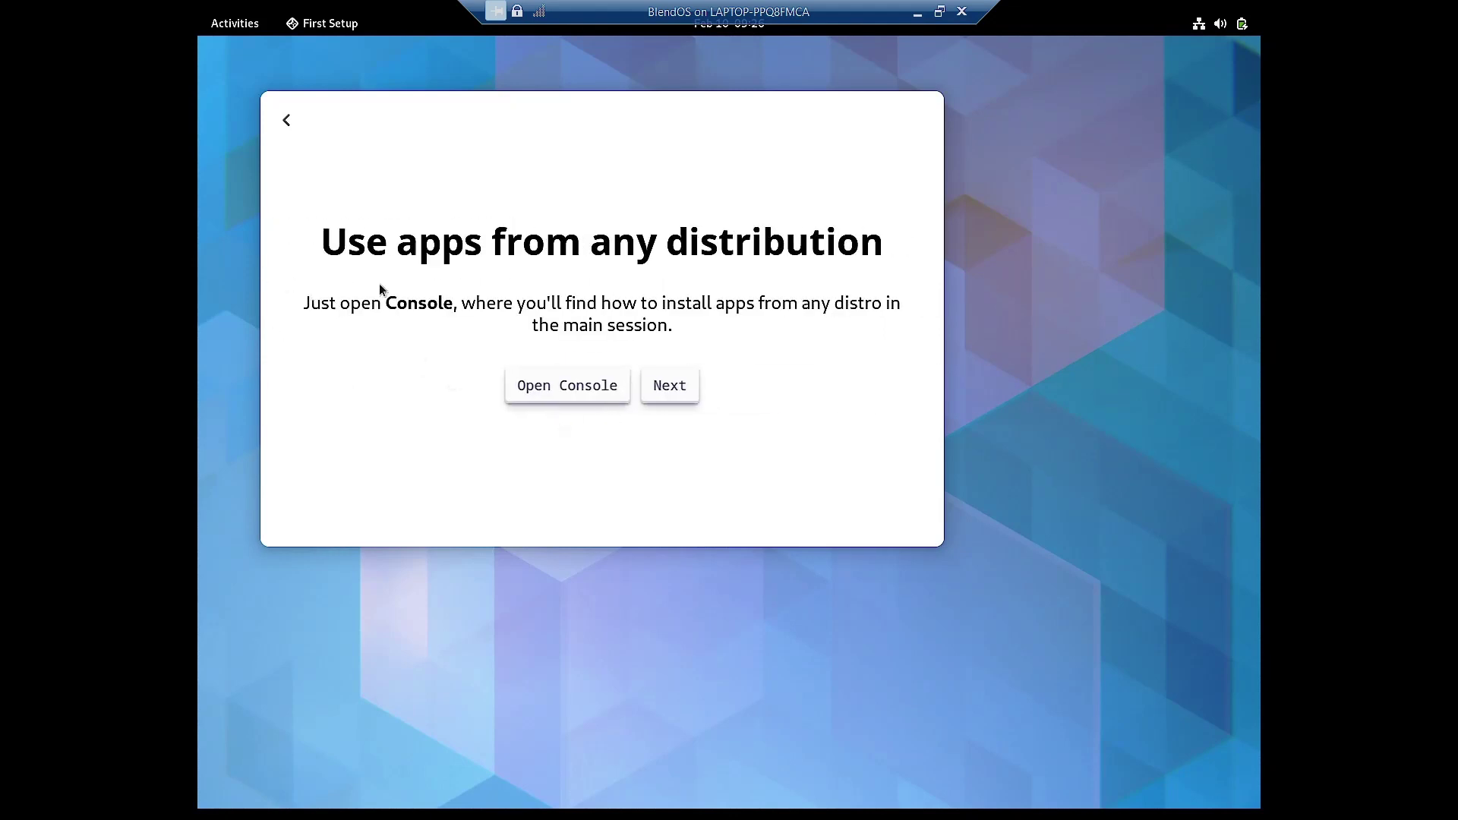
# - Open the Console from First Setup, read its blend instructions and continue the guide to Install Flatpaks
pyautogui.click(533, 386)
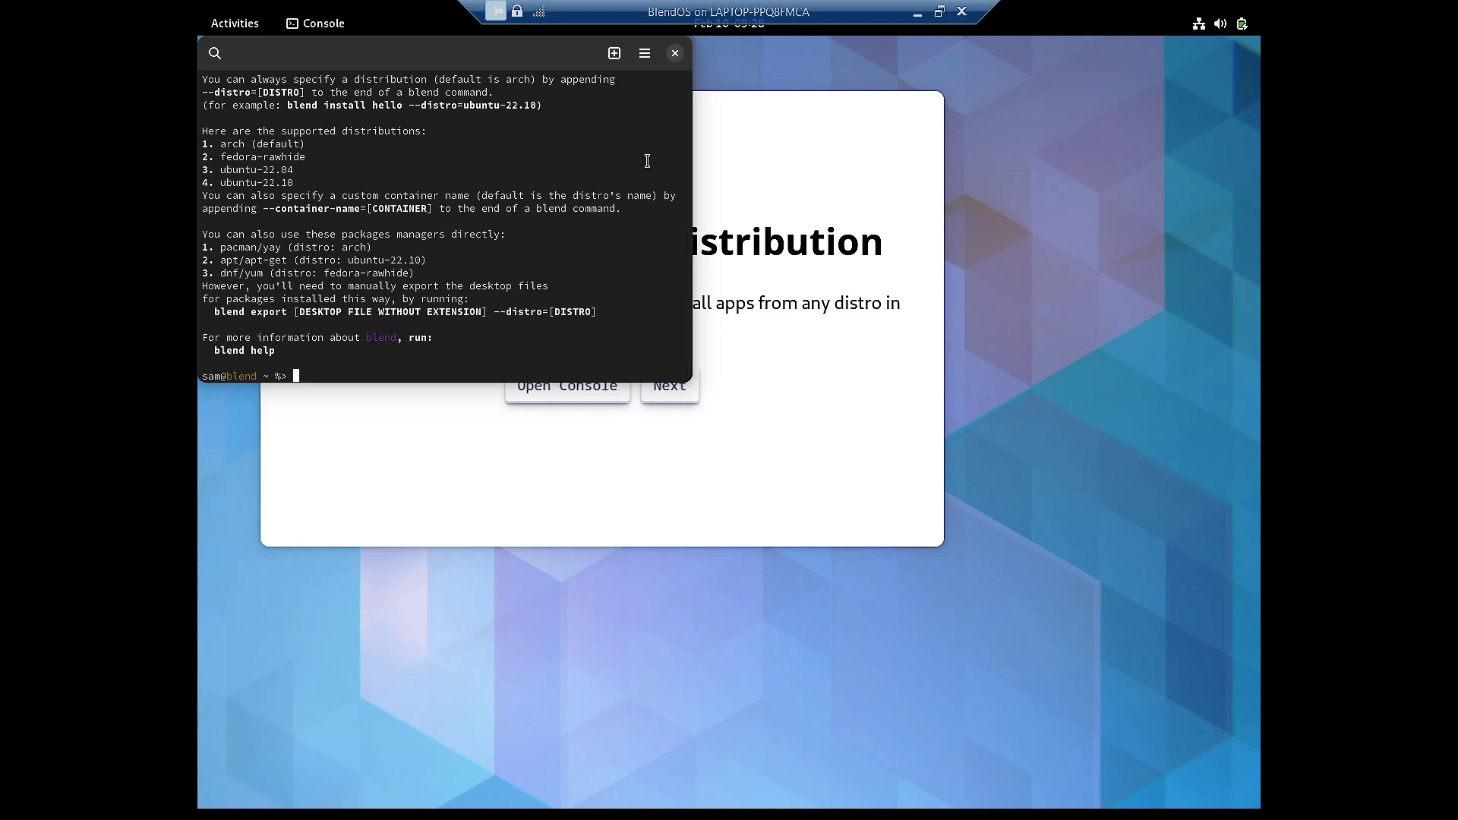
pyautogui.click(779, 160)
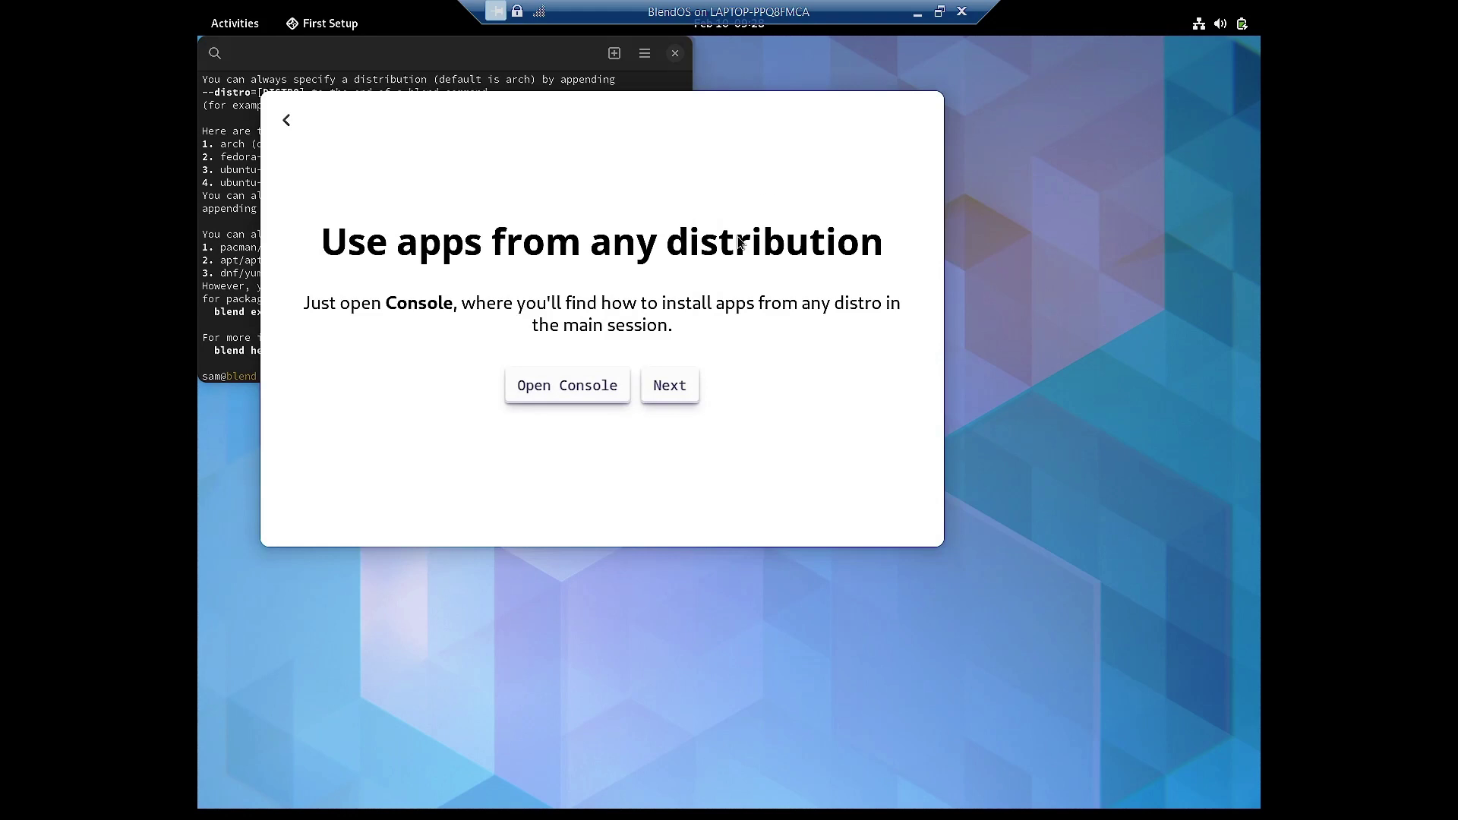
pyautogui.click(660, 386)
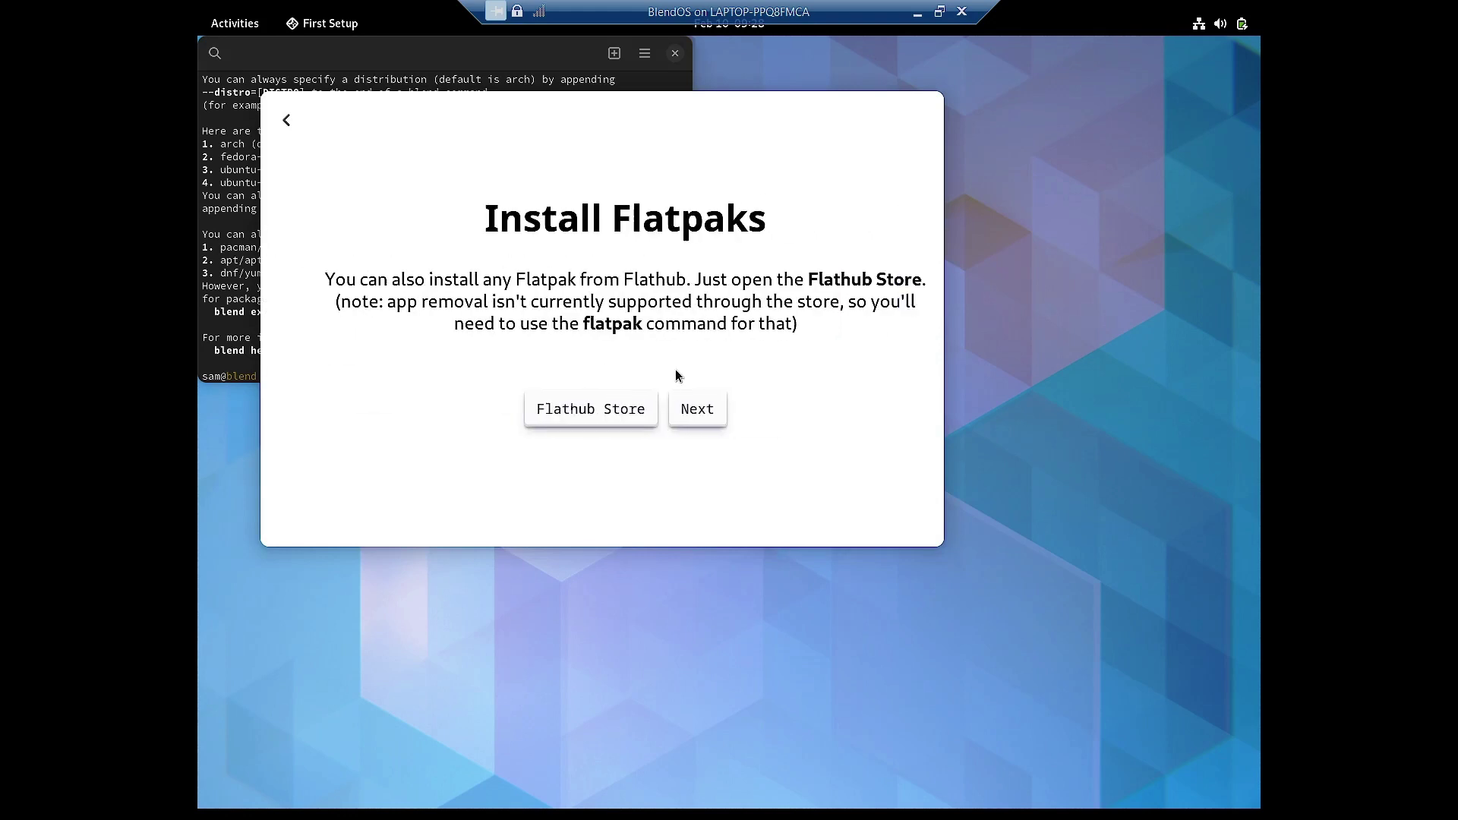
# - Open the Flathub Store from First Setup, return to the guide and continue to the System Updates page
pyautogui.click(556, 421)
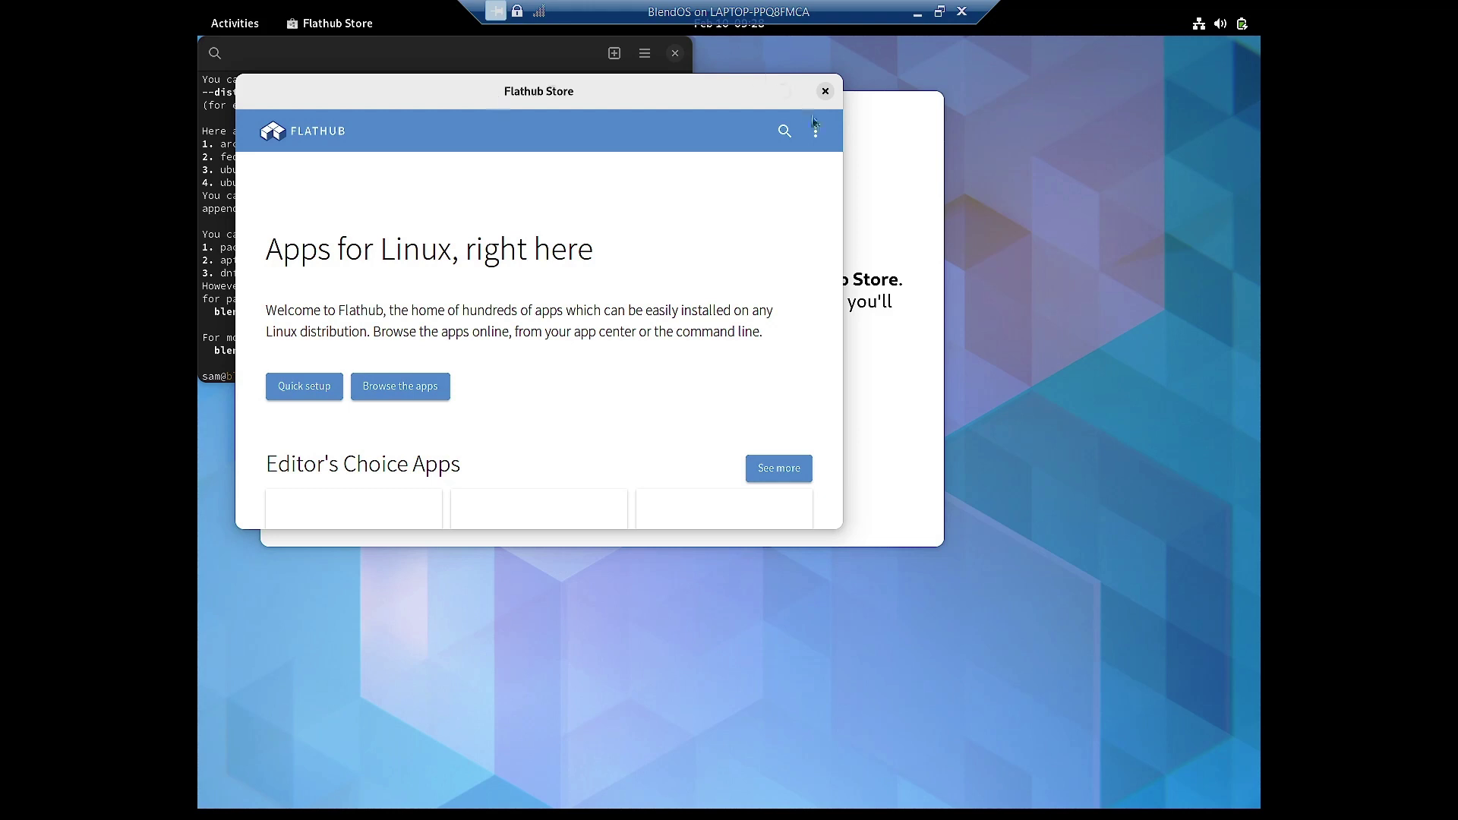
pyautogui.click(902, 161)
pyautogui.click(690, 427)
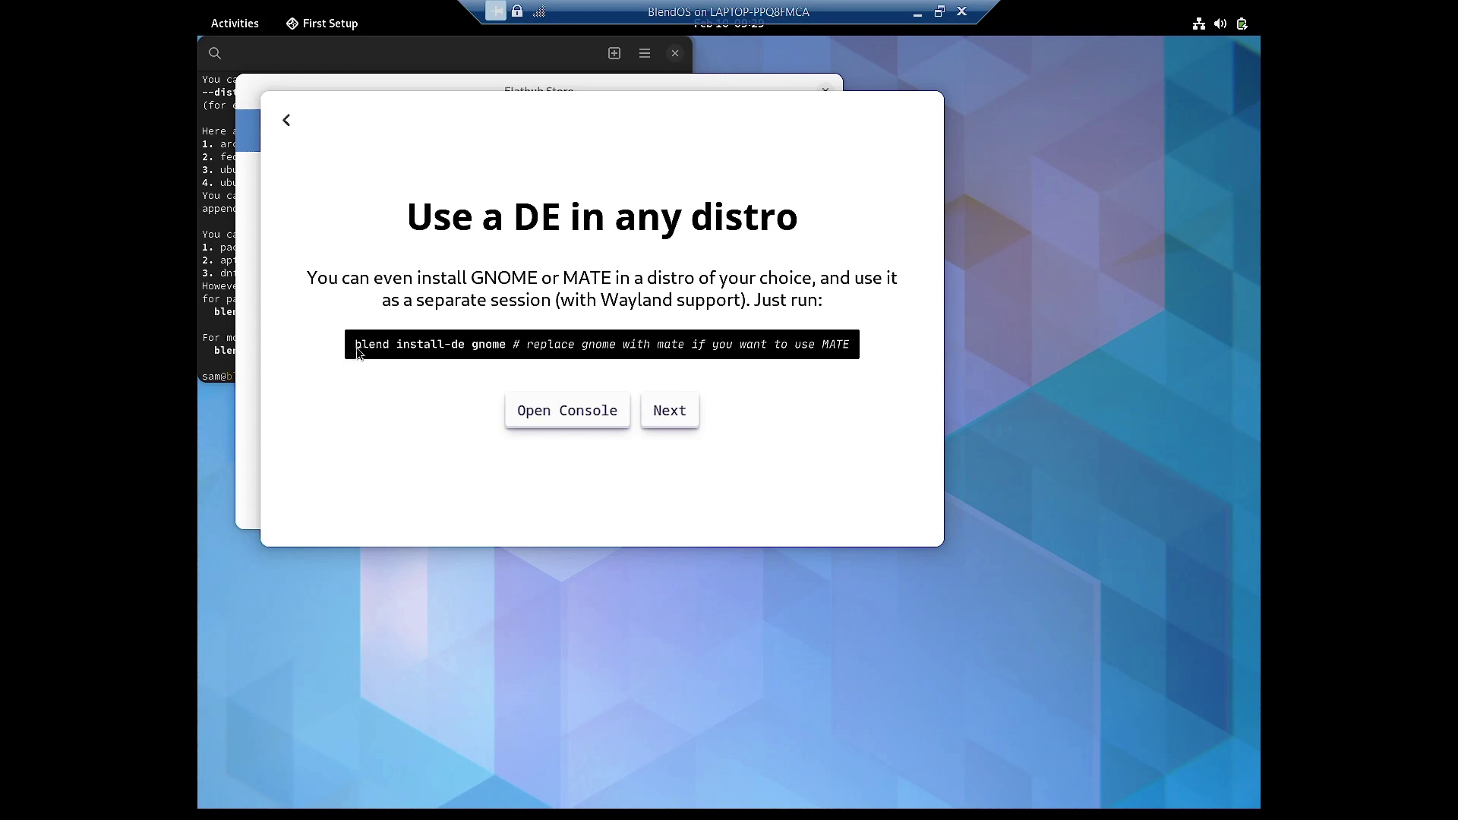
pyautogui.click(659, 422)
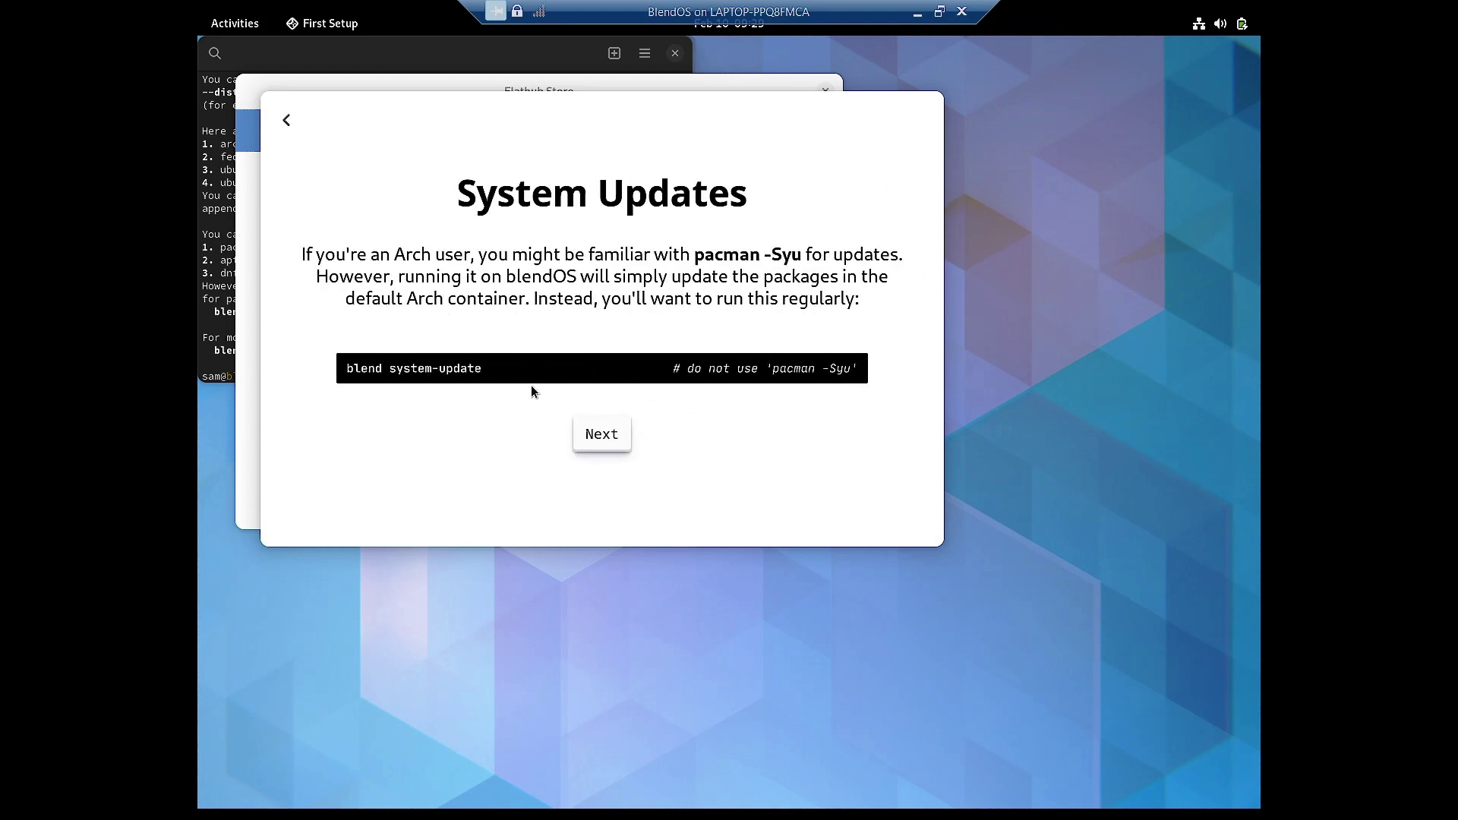
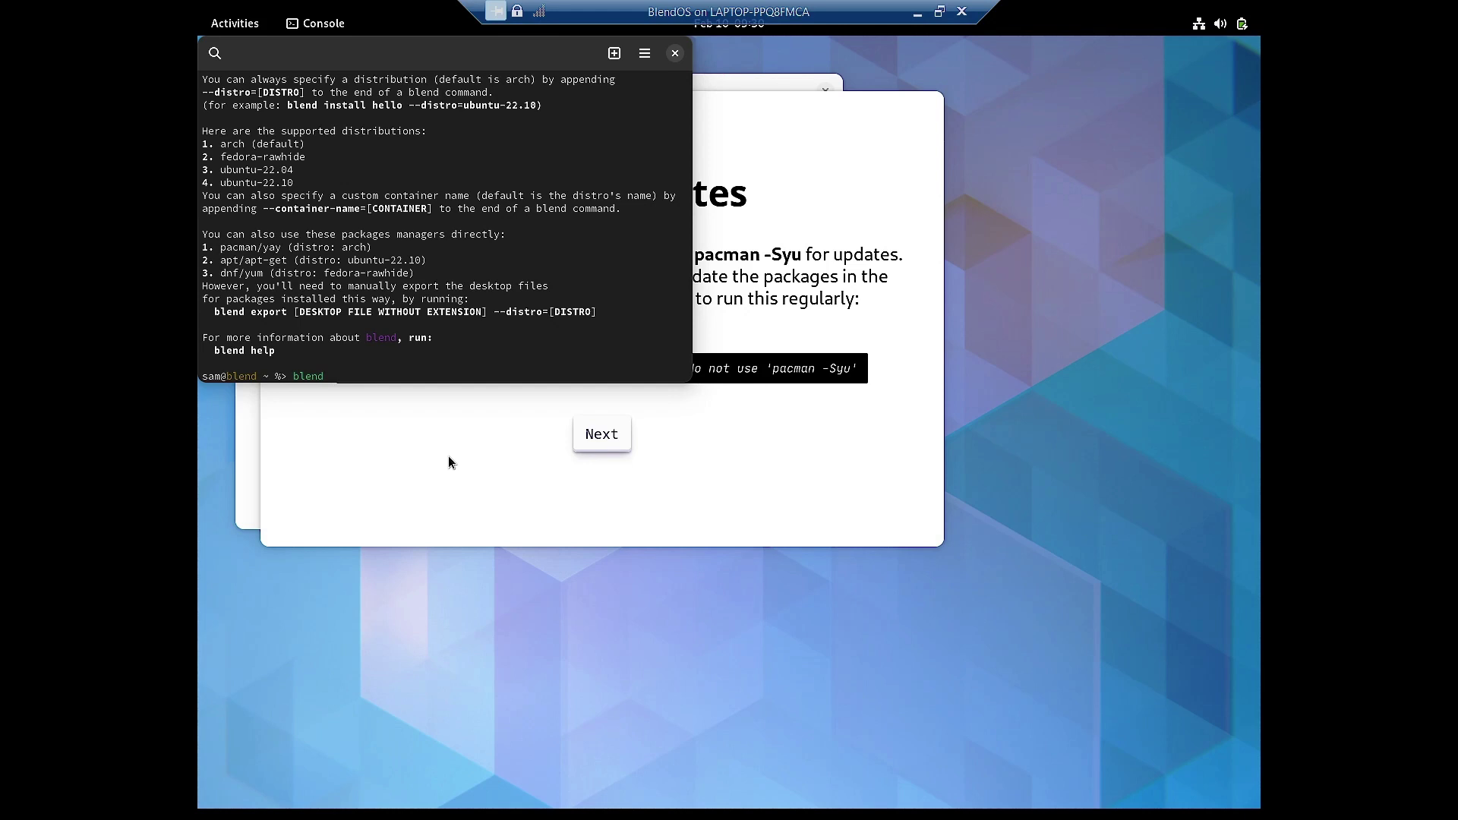
# - Move the Console clear of the instructions and run blend system-update, entering the sudo password
pyautogui.moveTo(477, 61); pyautogui.dragTo(911, 272)
pyautogui.write('system')
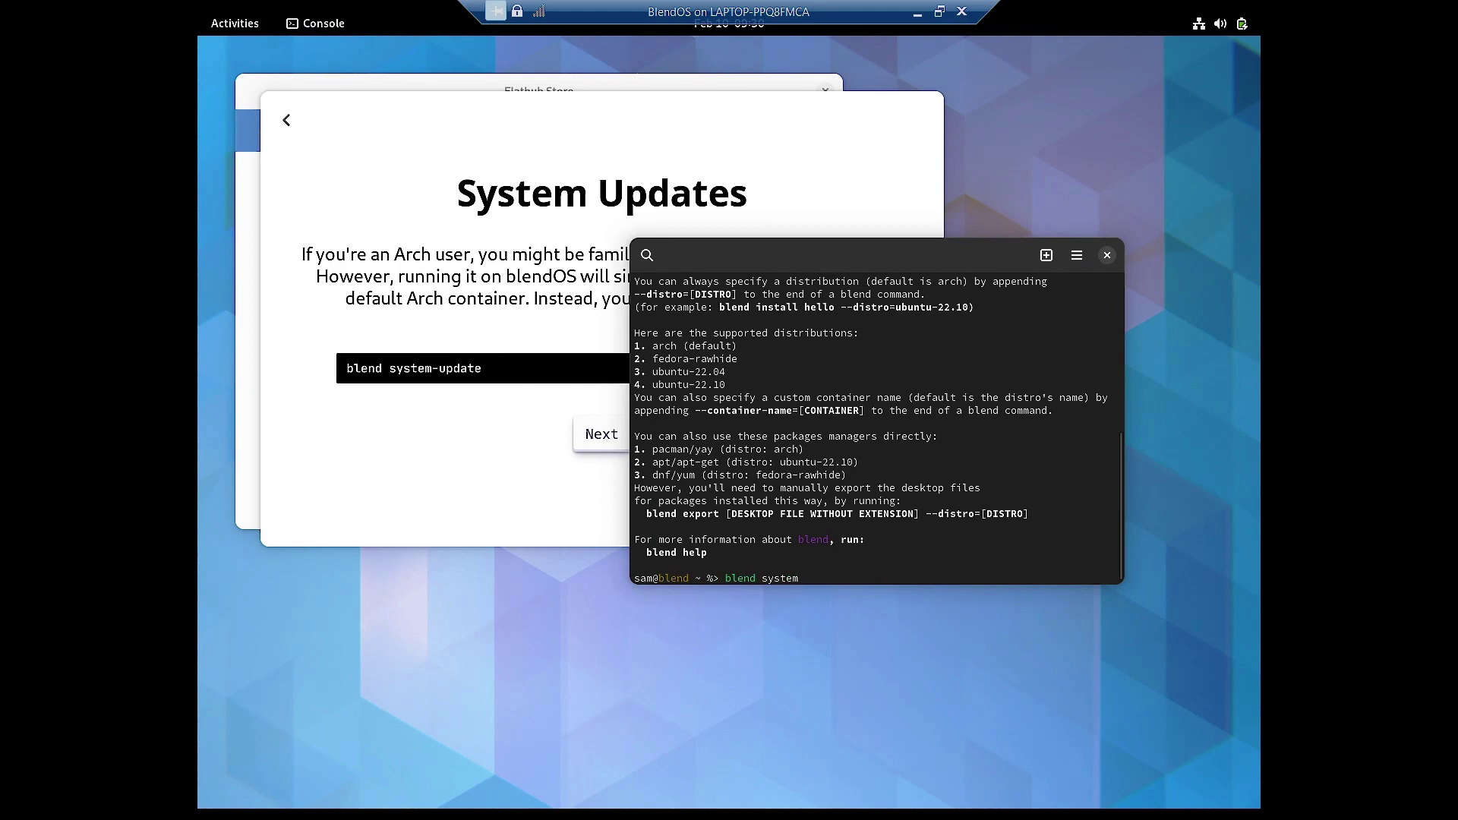
pyautogui.write('-update')
pyautogui.press('Return')
pyautogui.write('****')
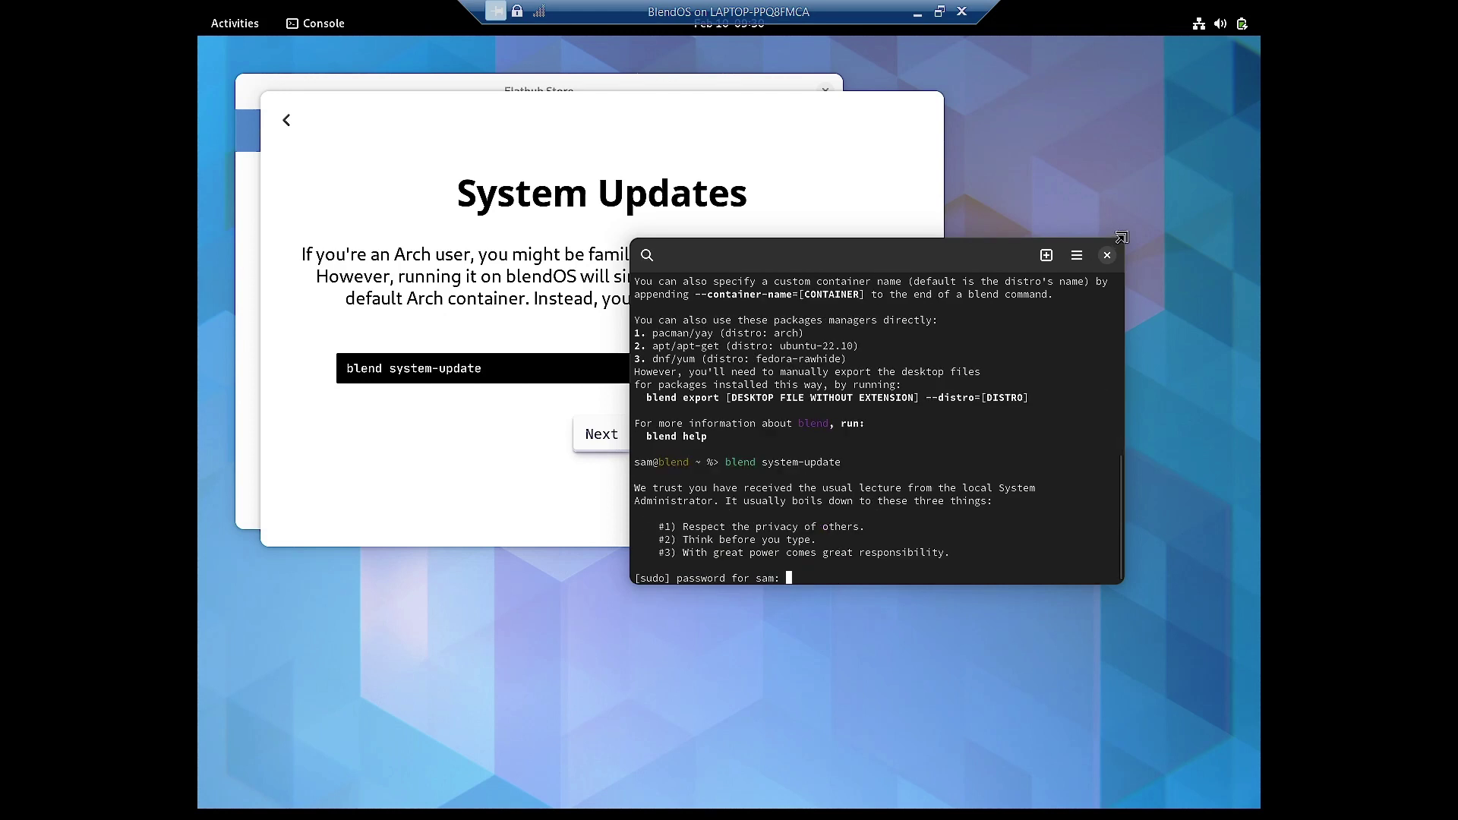
pyautogui.write('**')
pyautogui.press('Return')
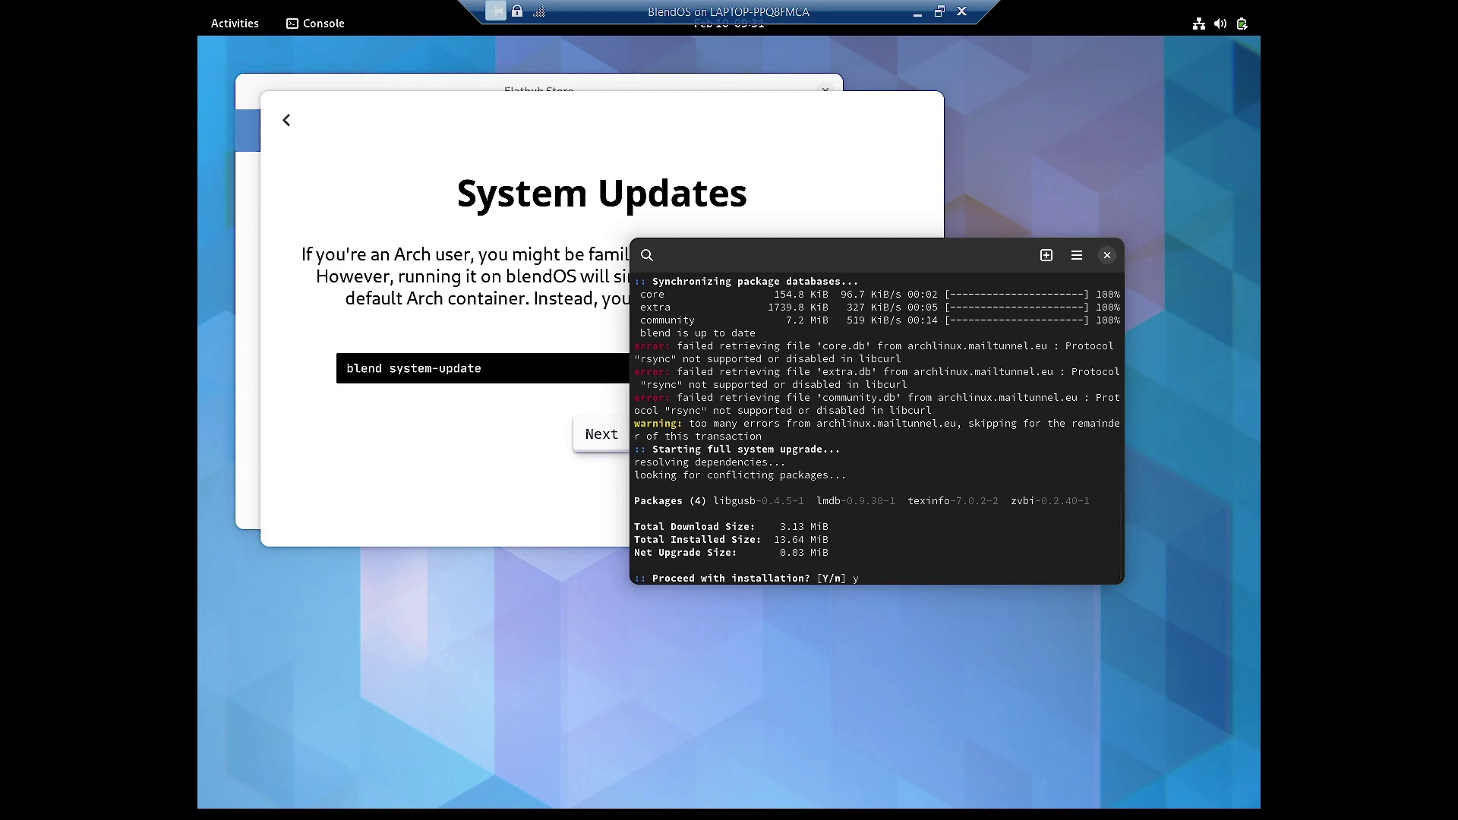
# - Accept the package installation with y, reposition the Console and review the update output
pyautogui.press('Return')
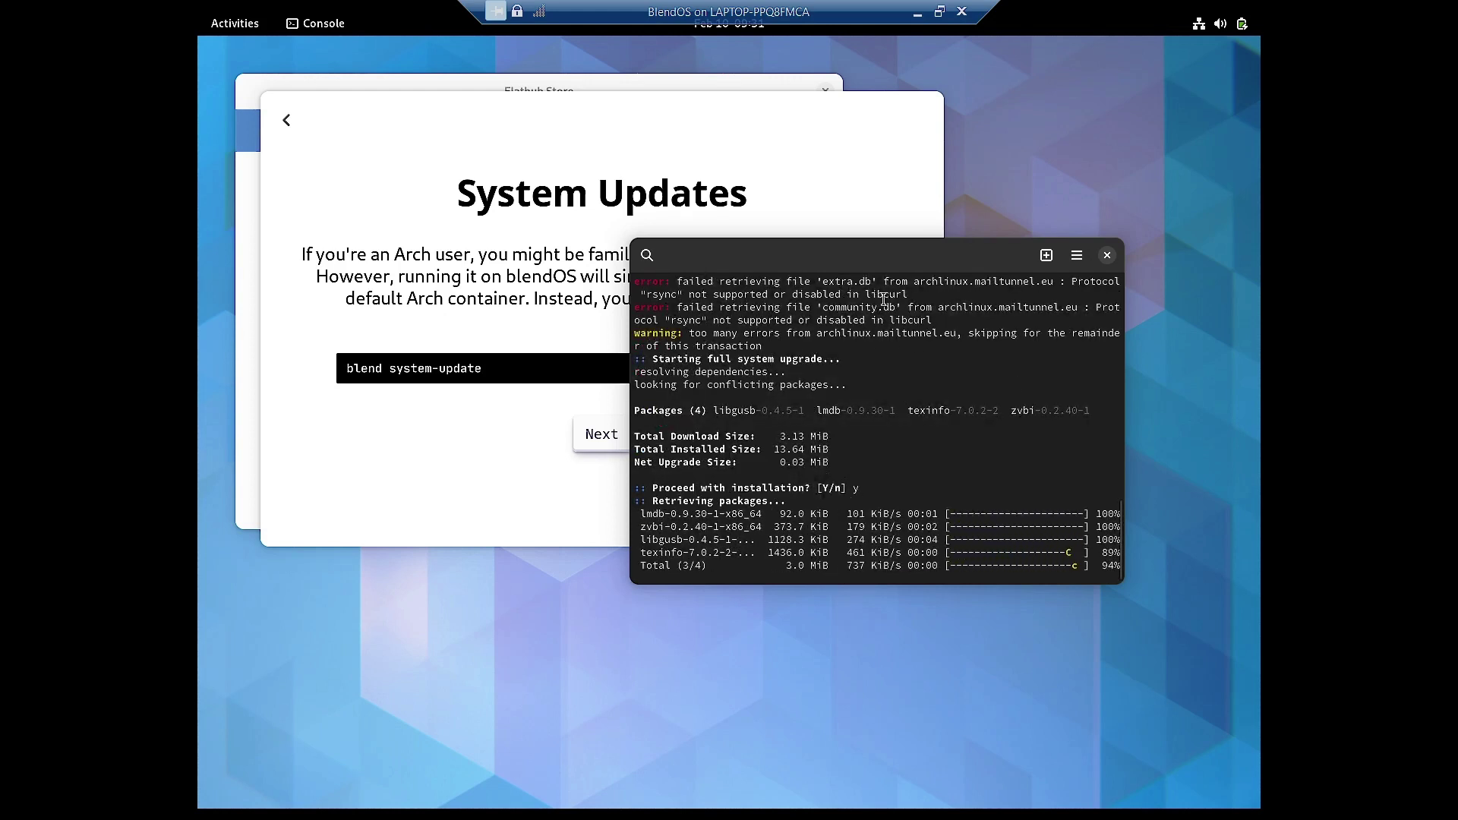
pyautogui.moveTo(895, 261); pyautogui.dragTo(759, 233)
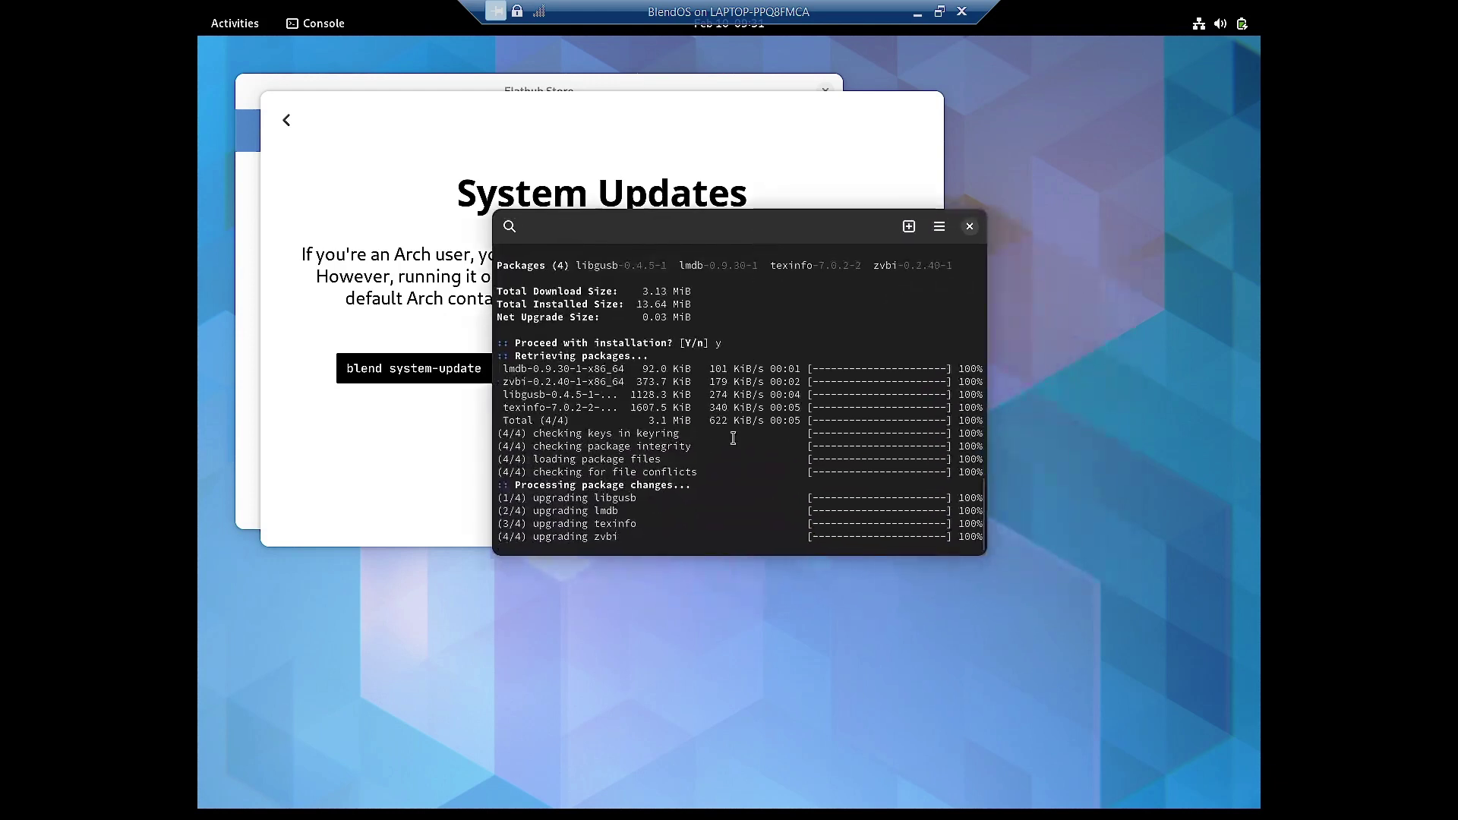
pyautogui.scroll(3, 735, 433)
pyautogui.scroll(3, 808, 421)
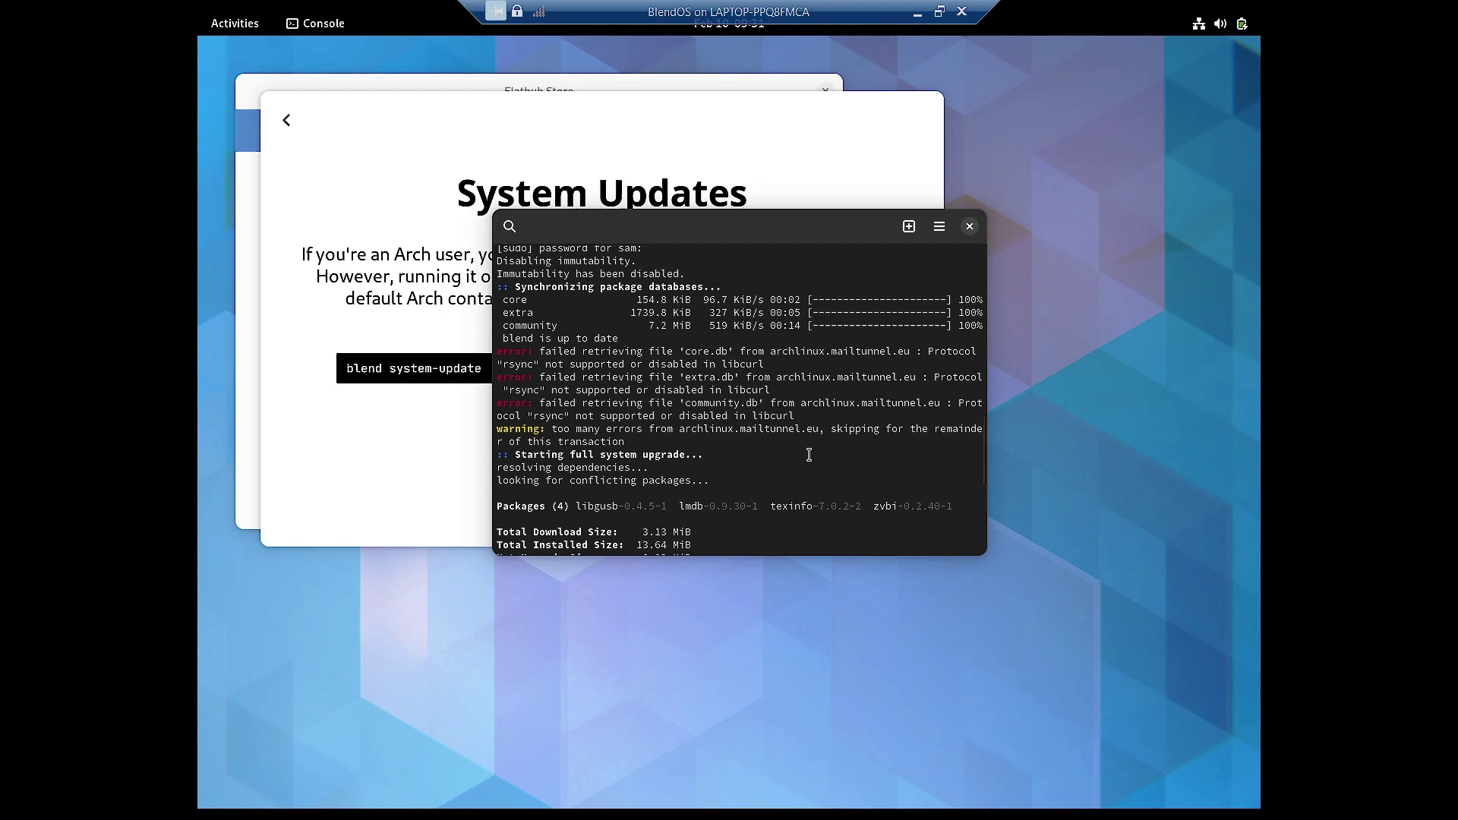
pyautogui.write('y')
pyautogui.press('Return')
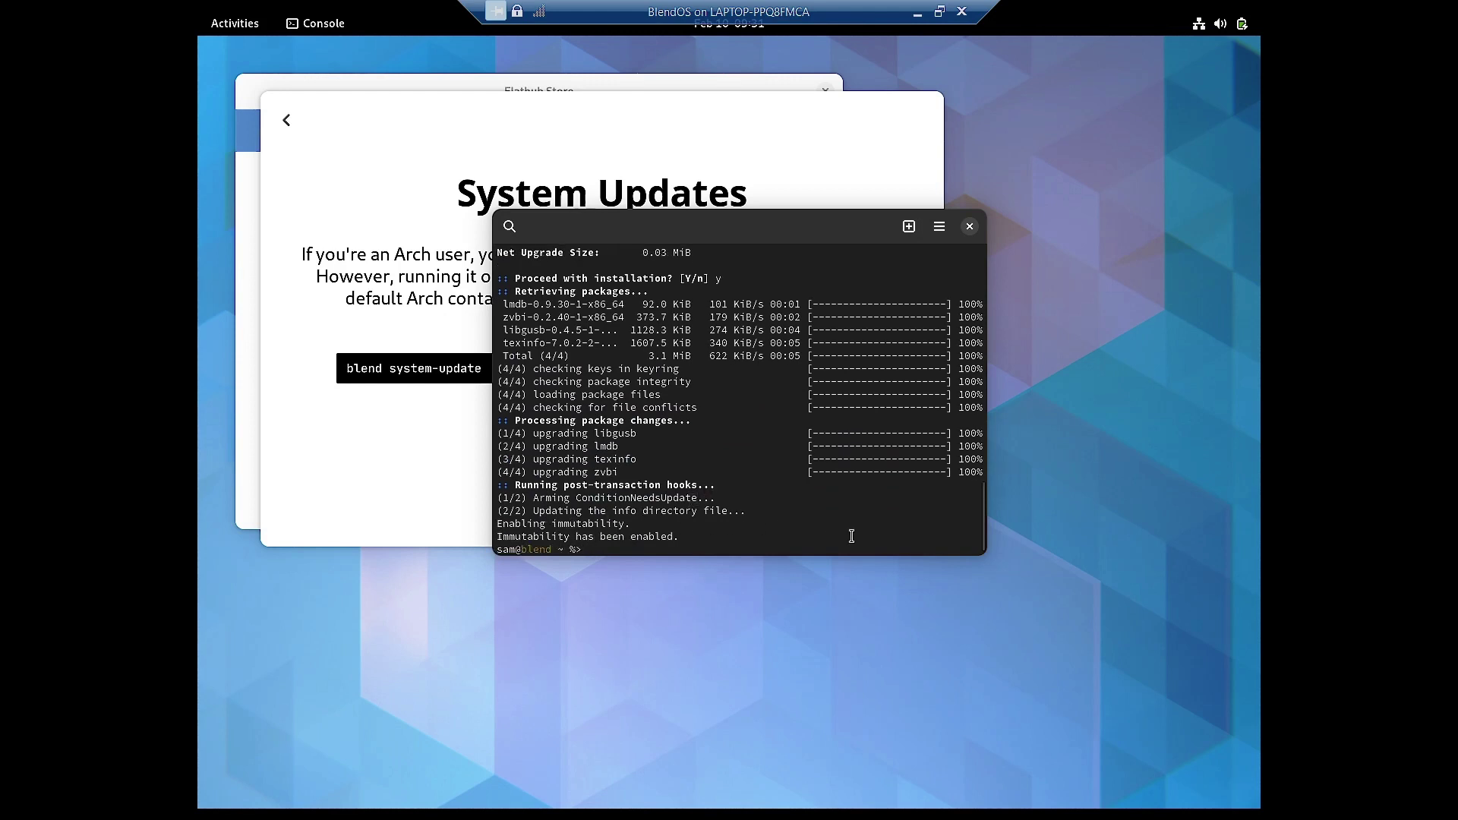
# - Run blend system-update again in the Console to check for remaining updates
pyautogui.write('blend system-update')
pyautogui.press('Return')
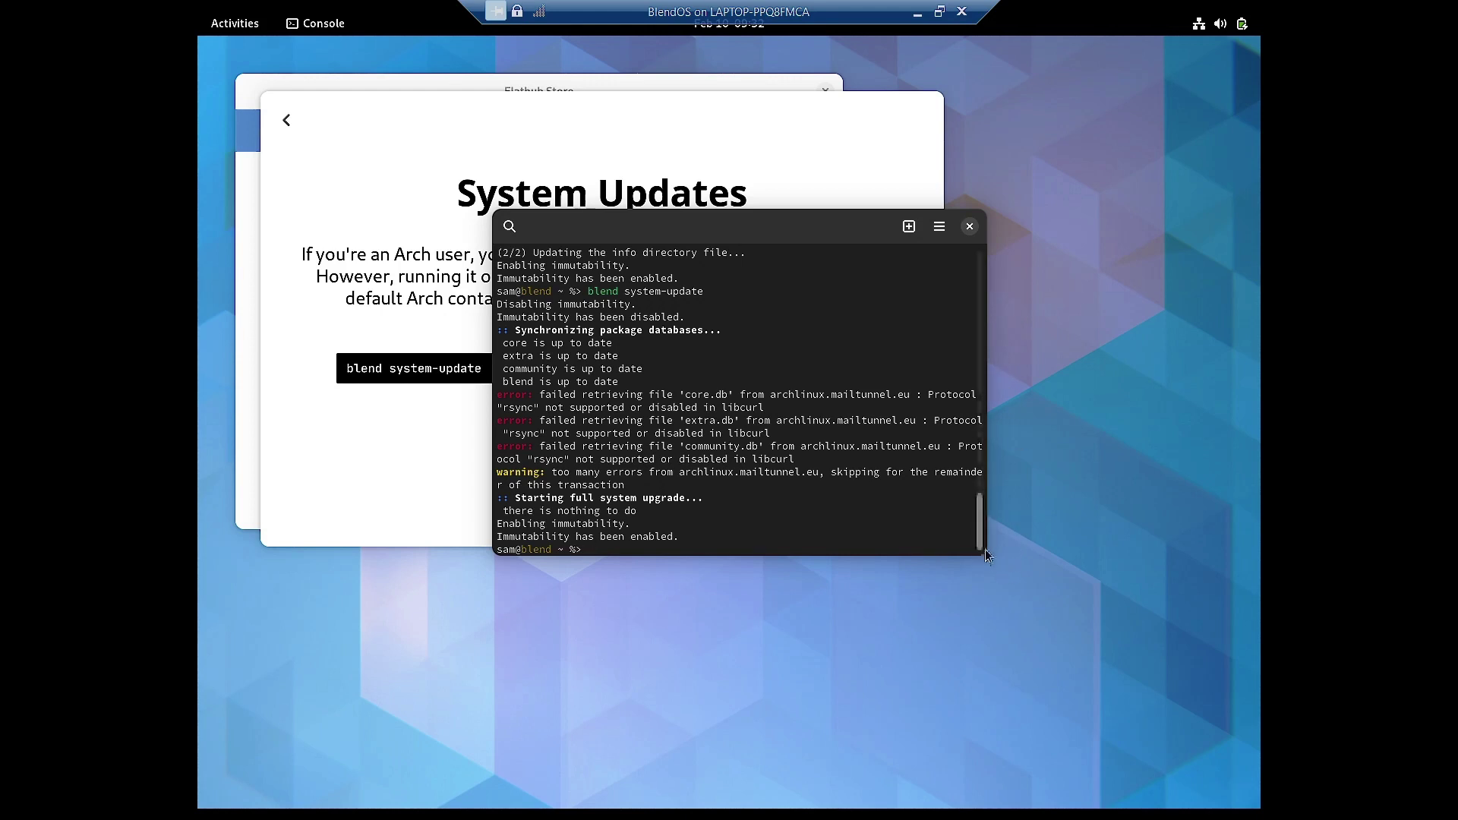
# - Enlarge the Console window and take the First Setup guide back to its Install Flatpaks page
pyautogui.moveTo(984, 554); pyautogui.dragTo(1220, 659)
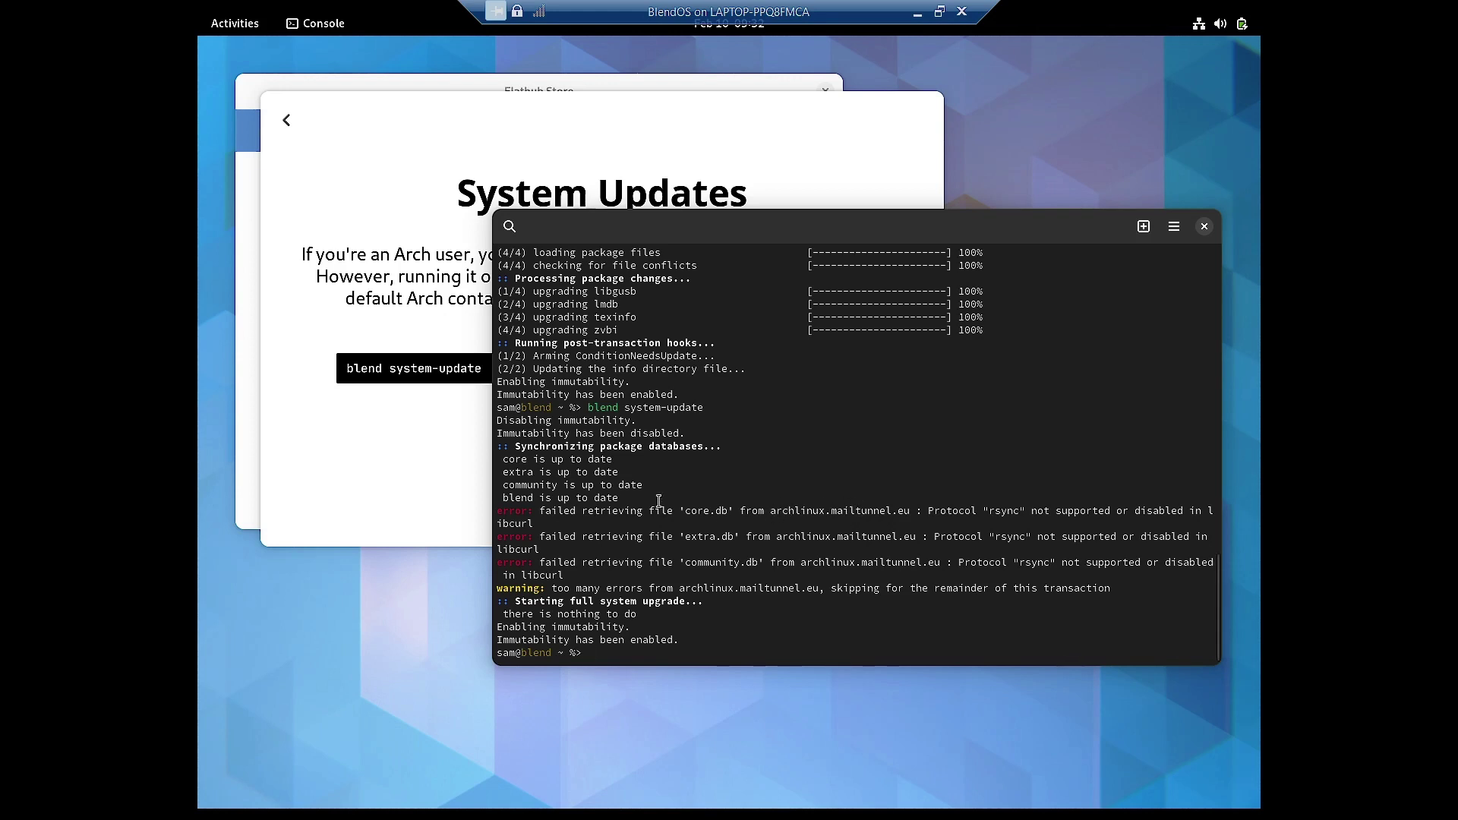
pyautogui.click(502, 114)
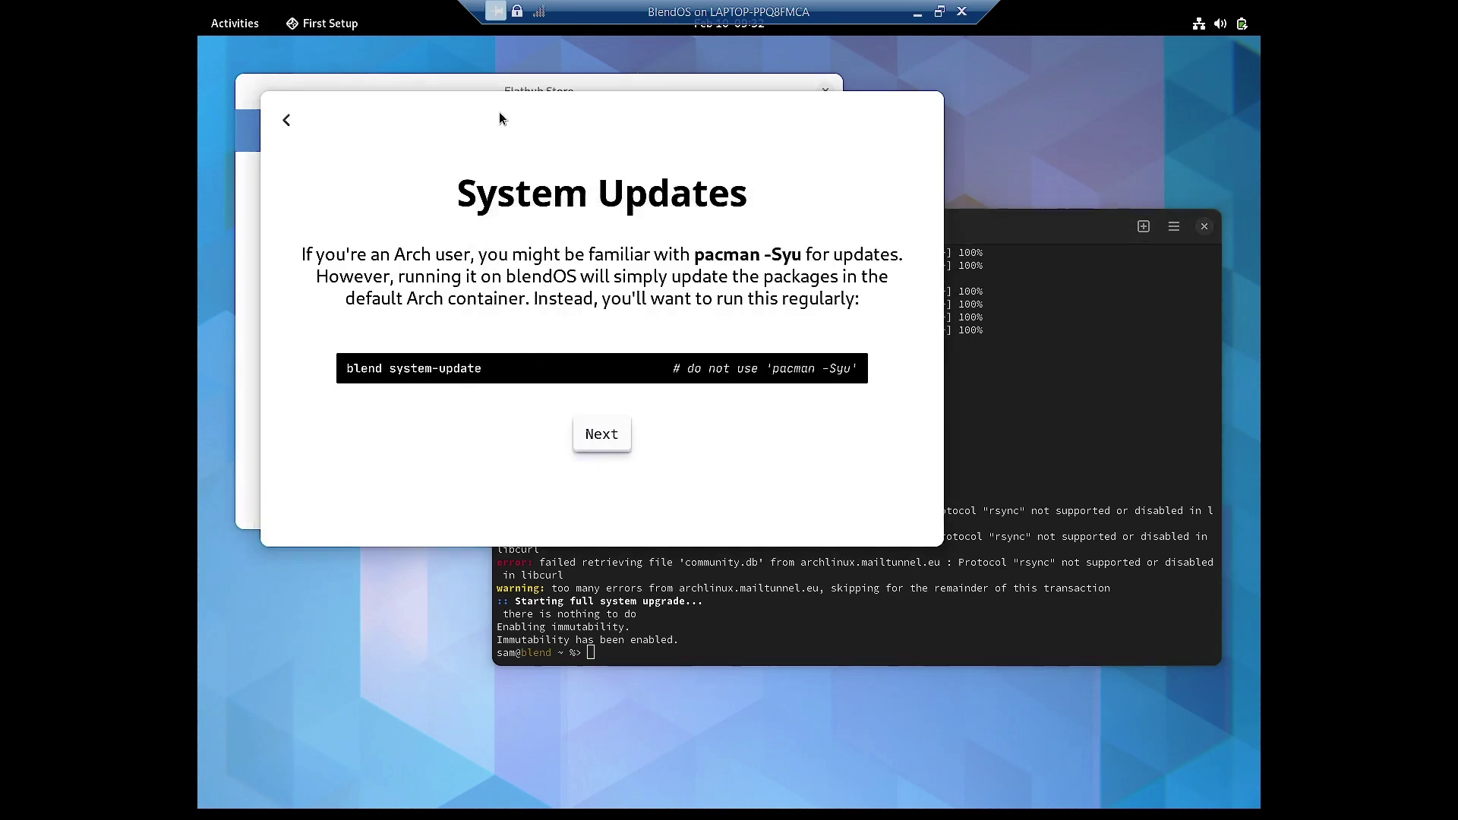
pyautogui.click(285, 120)
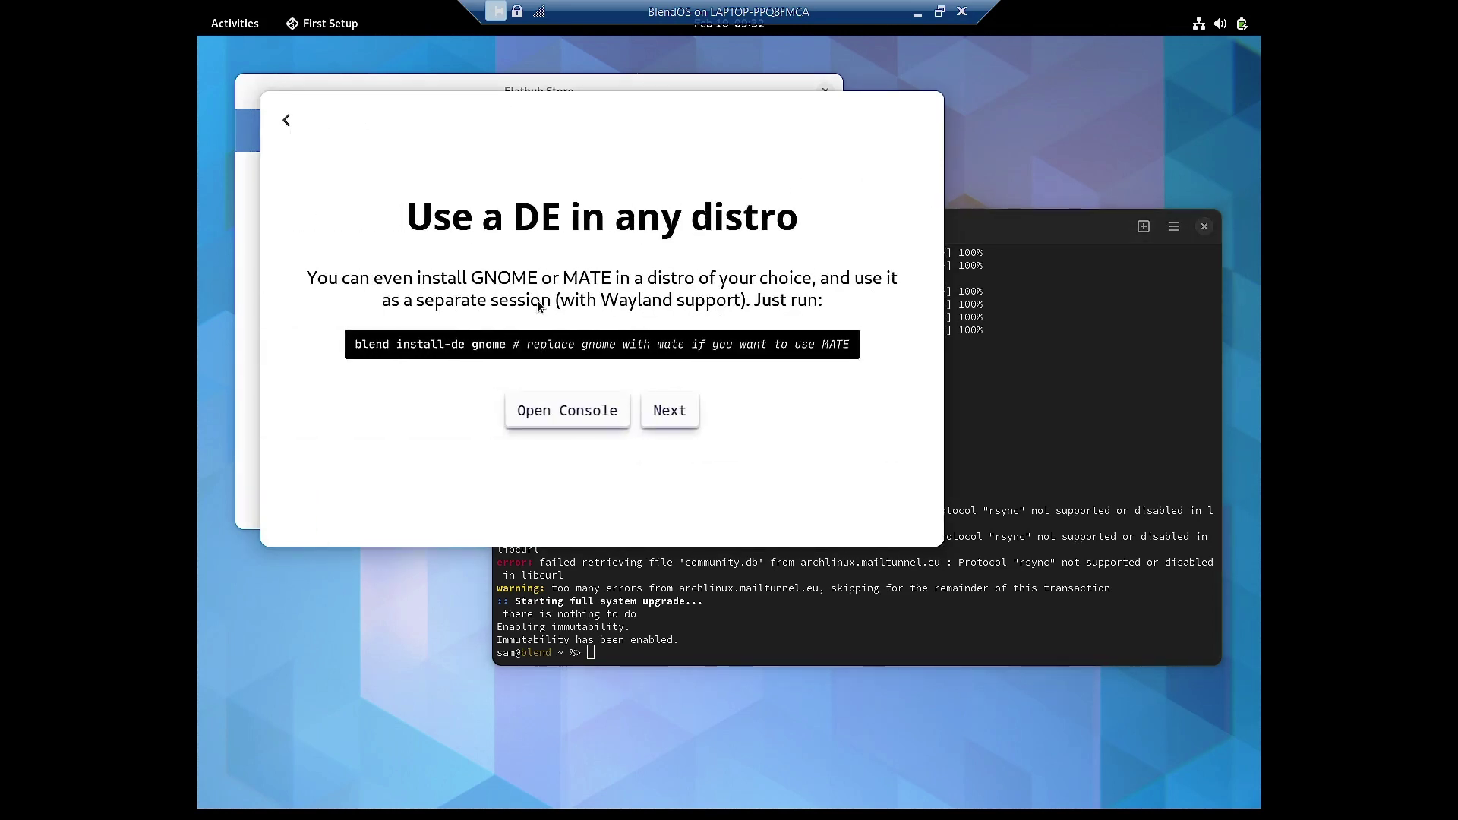
pyautogui.click(286, 120)
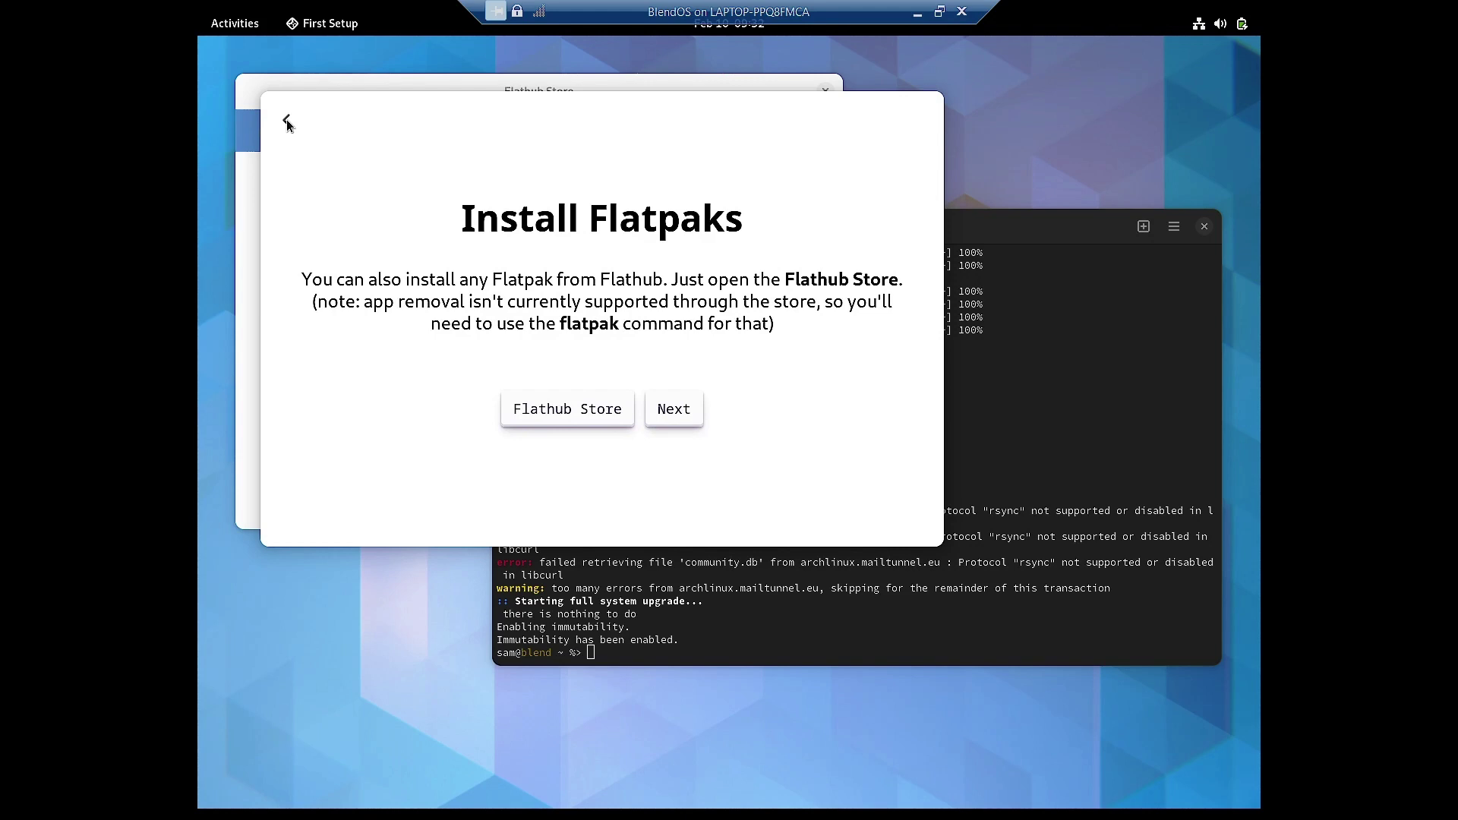
# - Switch to the Flathub Store and open the Quick Setup instructions for Arch
pyautogui.click(253, 93)
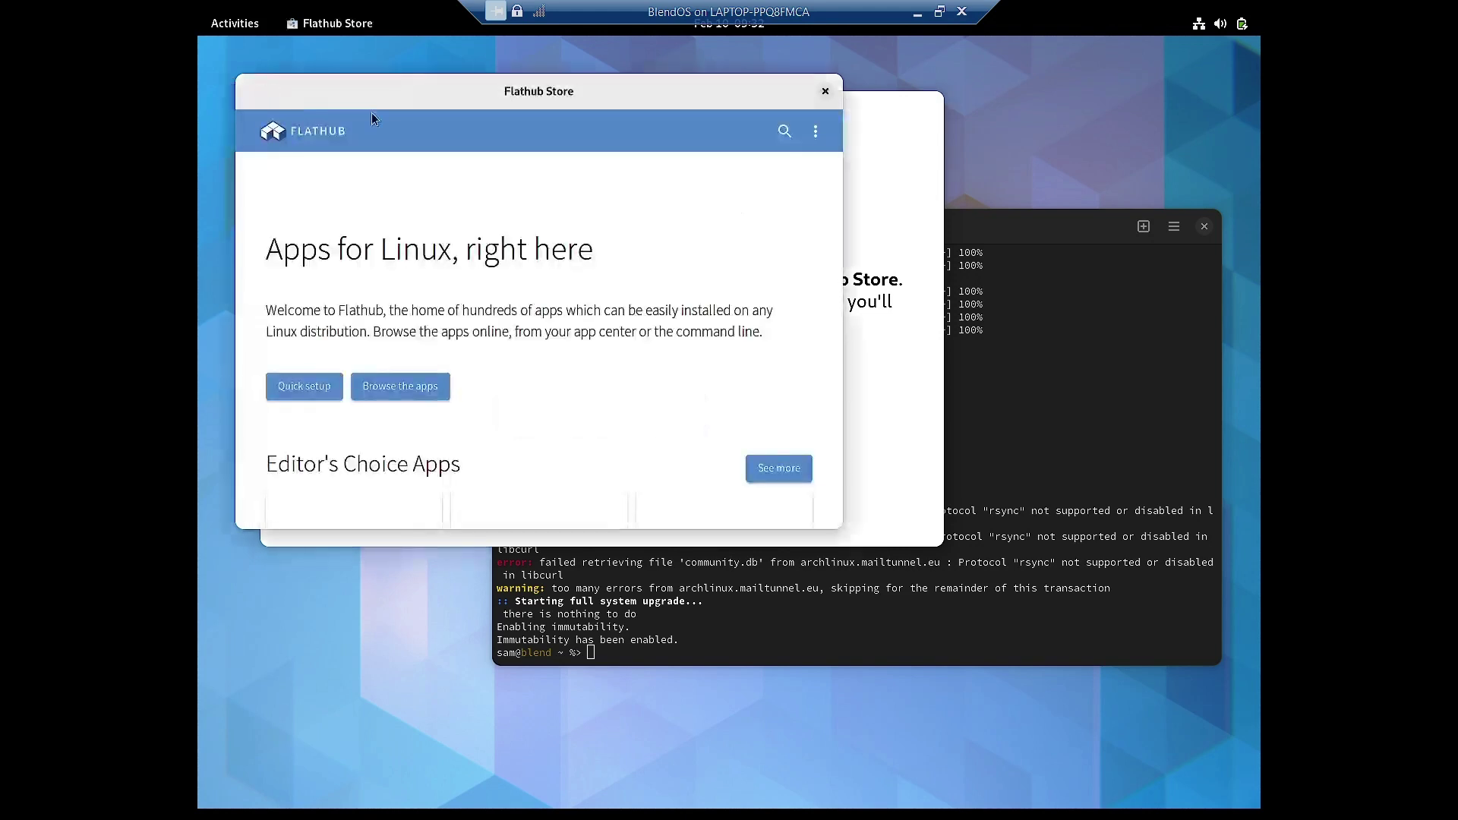
pyautogui.scroll(-2, 558, 382)
pyautogui.scroll(-3, 558, 387)
pyautogui.scroll(3, 558, 387)
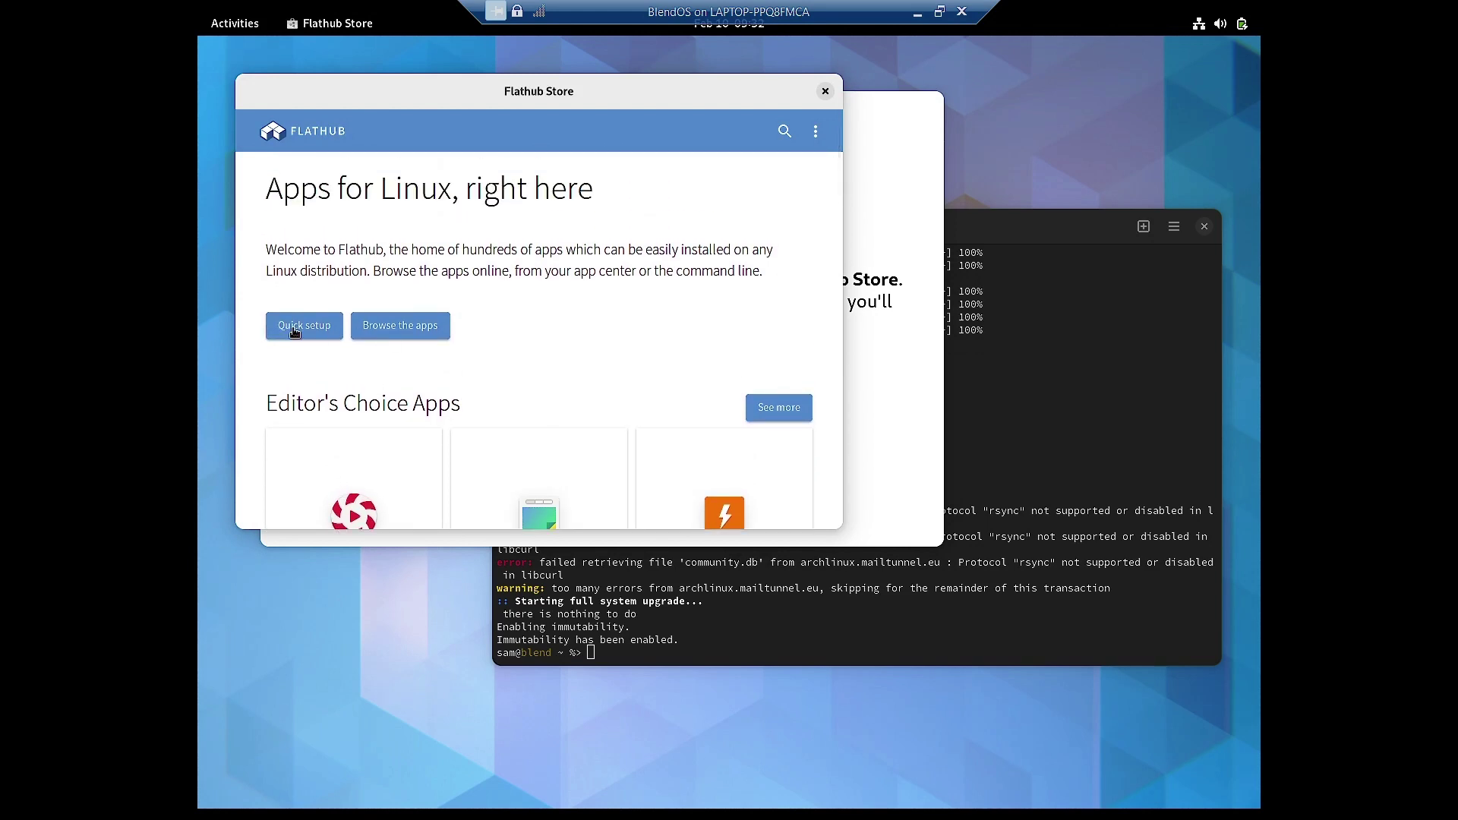
pyautogui.click(294, 331)
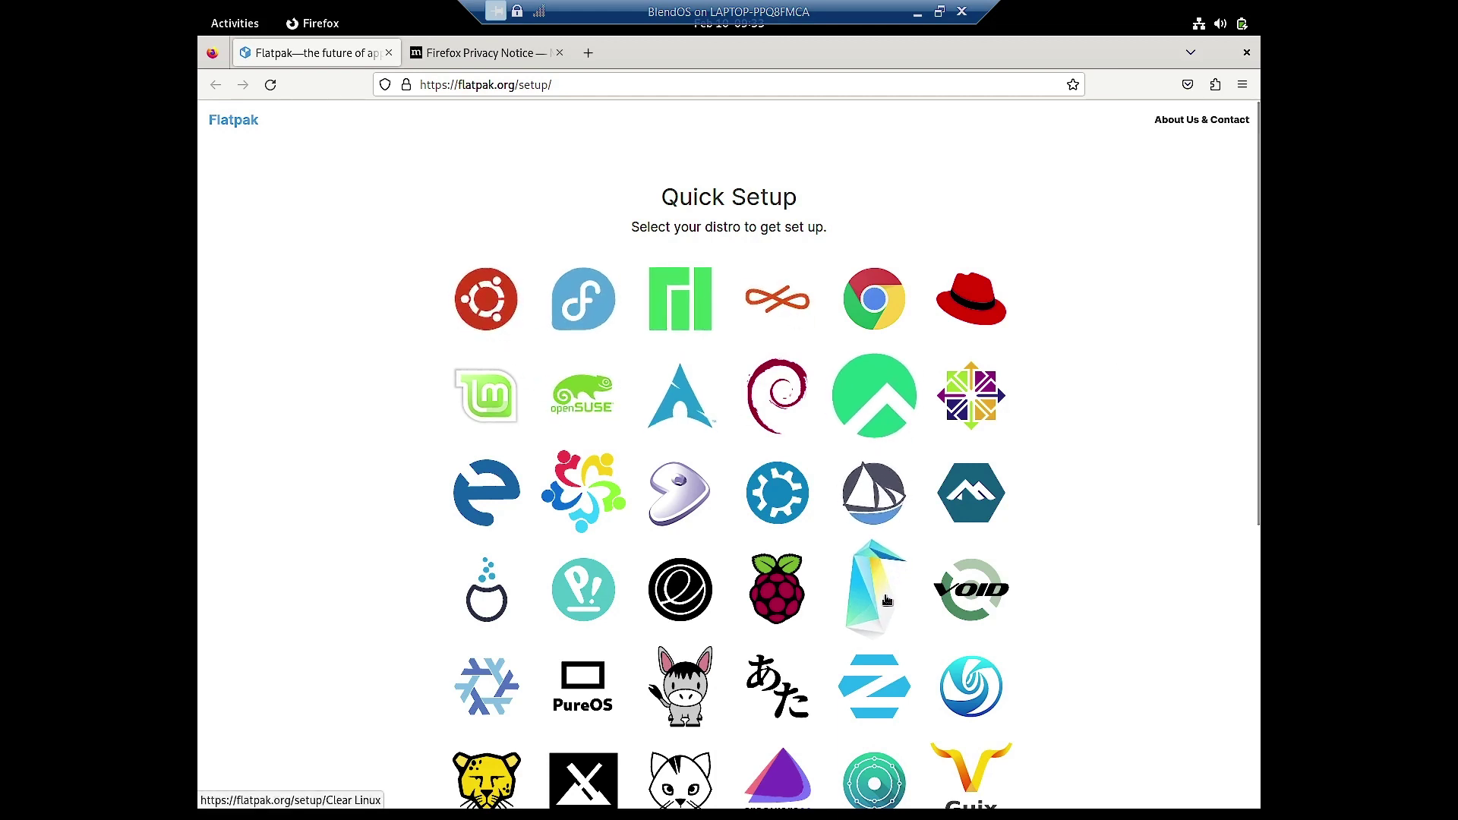
pyautogui.click(688, 402)
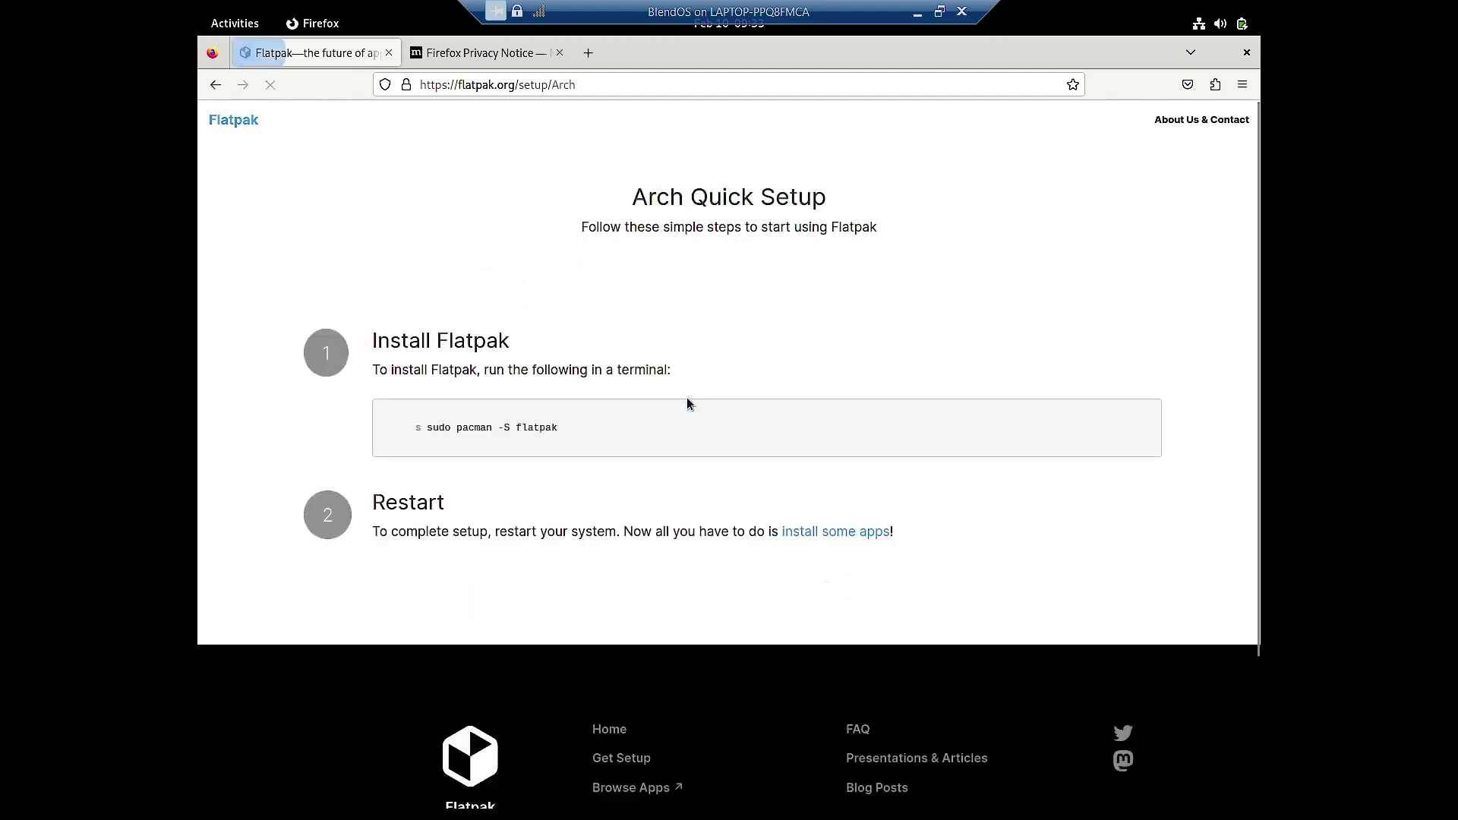
# - Copy the command sudo pacman -S flatpak from the Arch instructions and paste it at the Console prompt
pyautogui.moveTo(565, 430); pyautogui.dragTo(431, 430)
pyautogui.hotkey('ctrl', 'c')
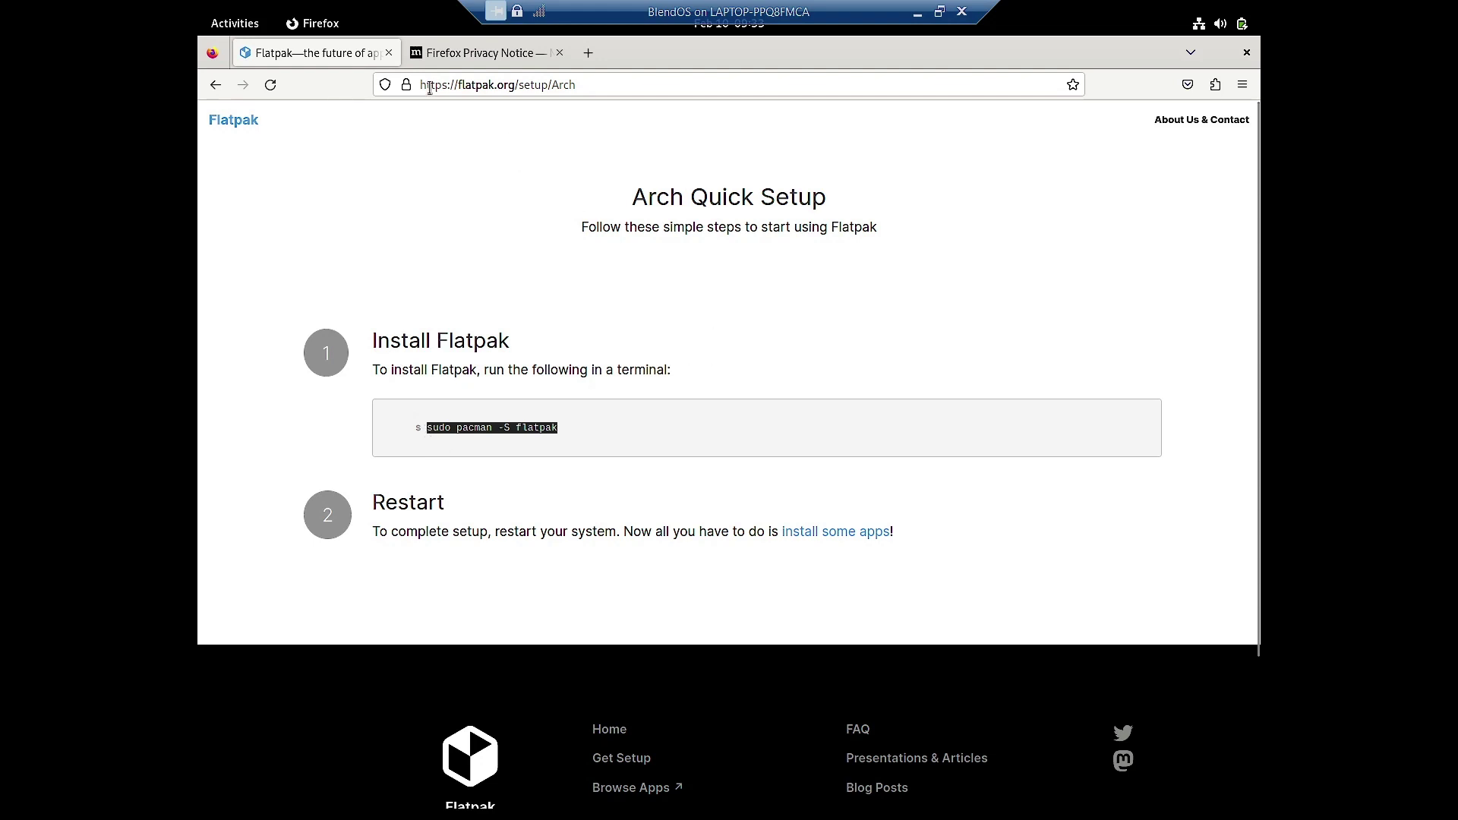
pyautogui.click(260, 21)
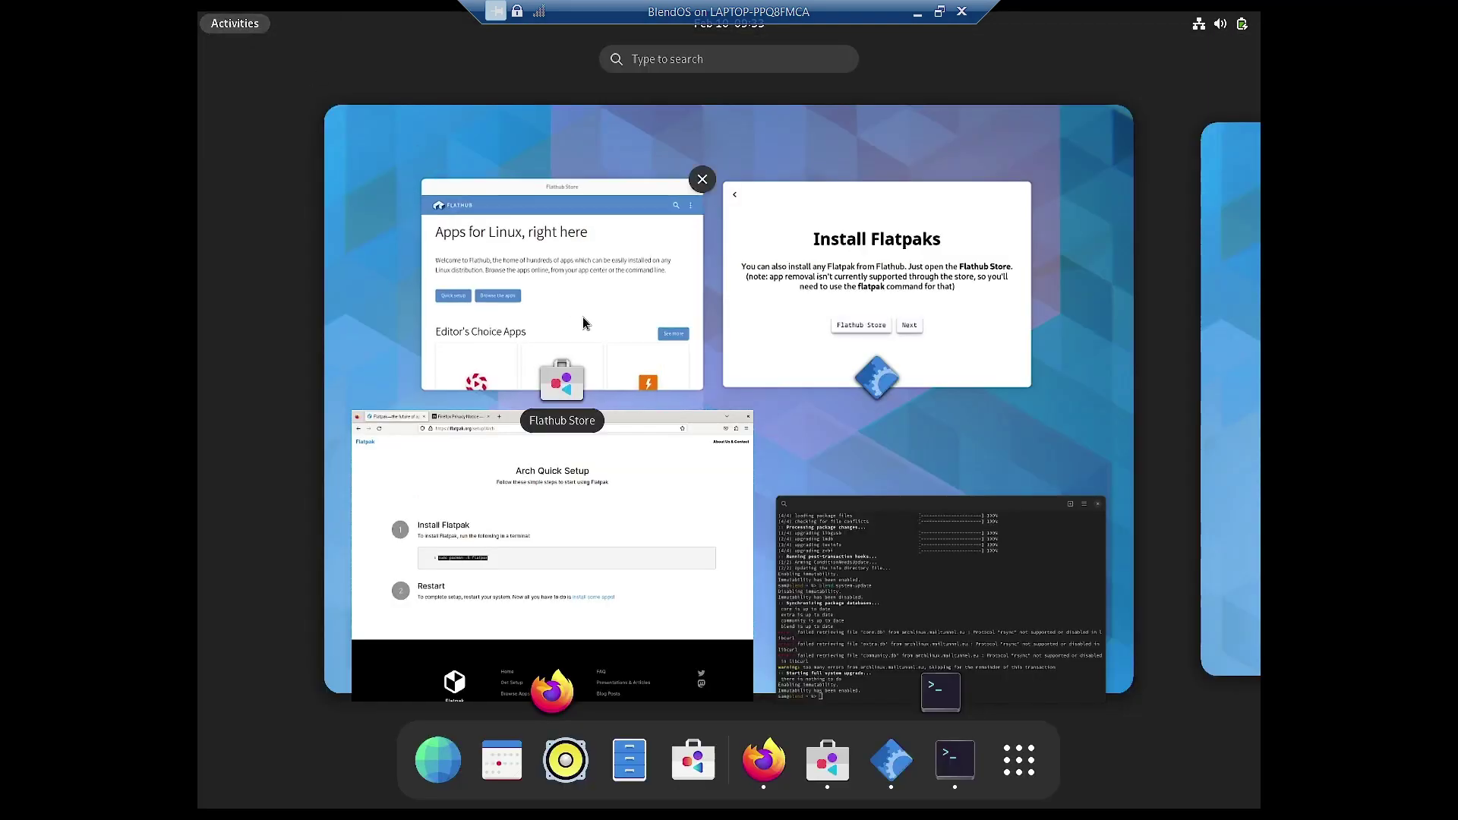
pyautogui.click(862, 583)
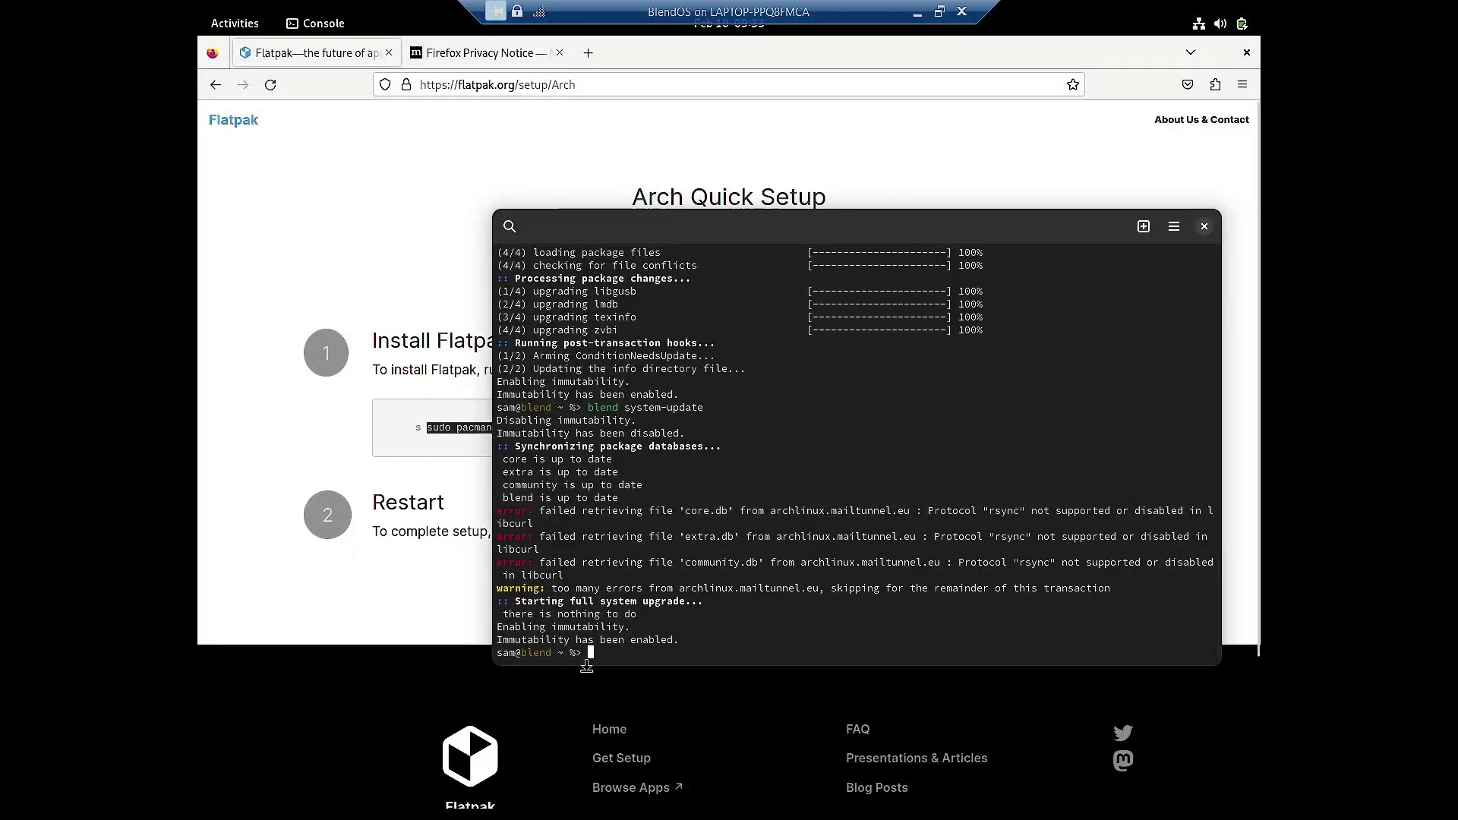
pyautogui.rightClick(614, 666)
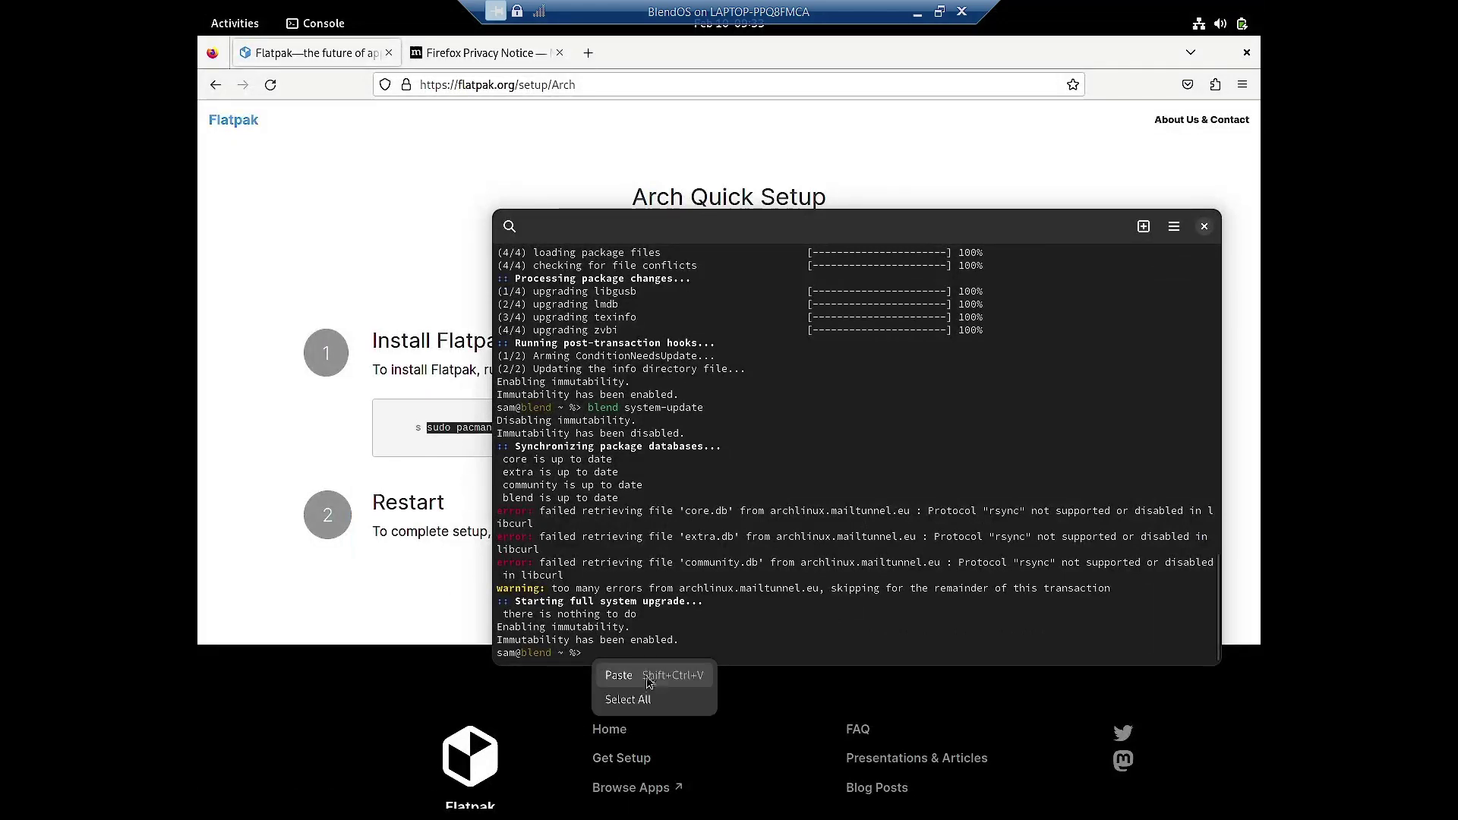
pyautogui.click(646, 675)
# - Remove the stray characters before and after the pasted command and run sudo pacman -S flatpak
pyautogui.press('Left')
pyautogui.press('Left')
pyautogui.press('Left')
pyautogui.press('Left')
pyautogui.press('Left')
pyautogui.press('Left')
pyautogui.press('Left')
pyautogui.press('Left')
pyautogui.press('Left')
pyautogui.press('Left')
pyautogui.press('Left')
pyautogui.press('Left')
pyautogui.press('Left')
pyautogui.press('Left')
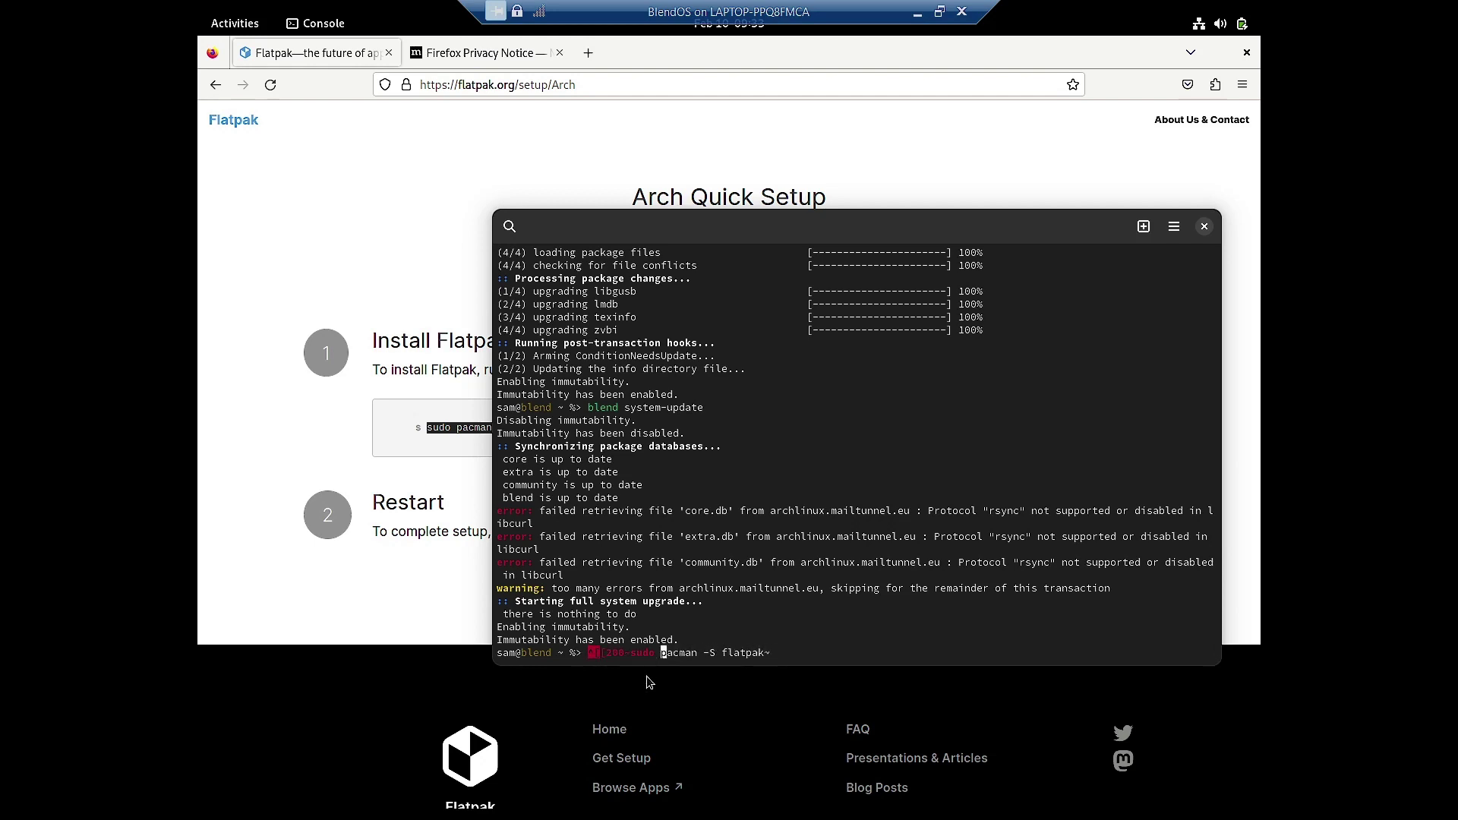
pyautogui.press('Delete')
pyautogui.press('Delete')
pyautogui.press('Delete')
pyautogui.press('Delete')
pyautogui.press('Delete')
pyautogui.press('Delete')
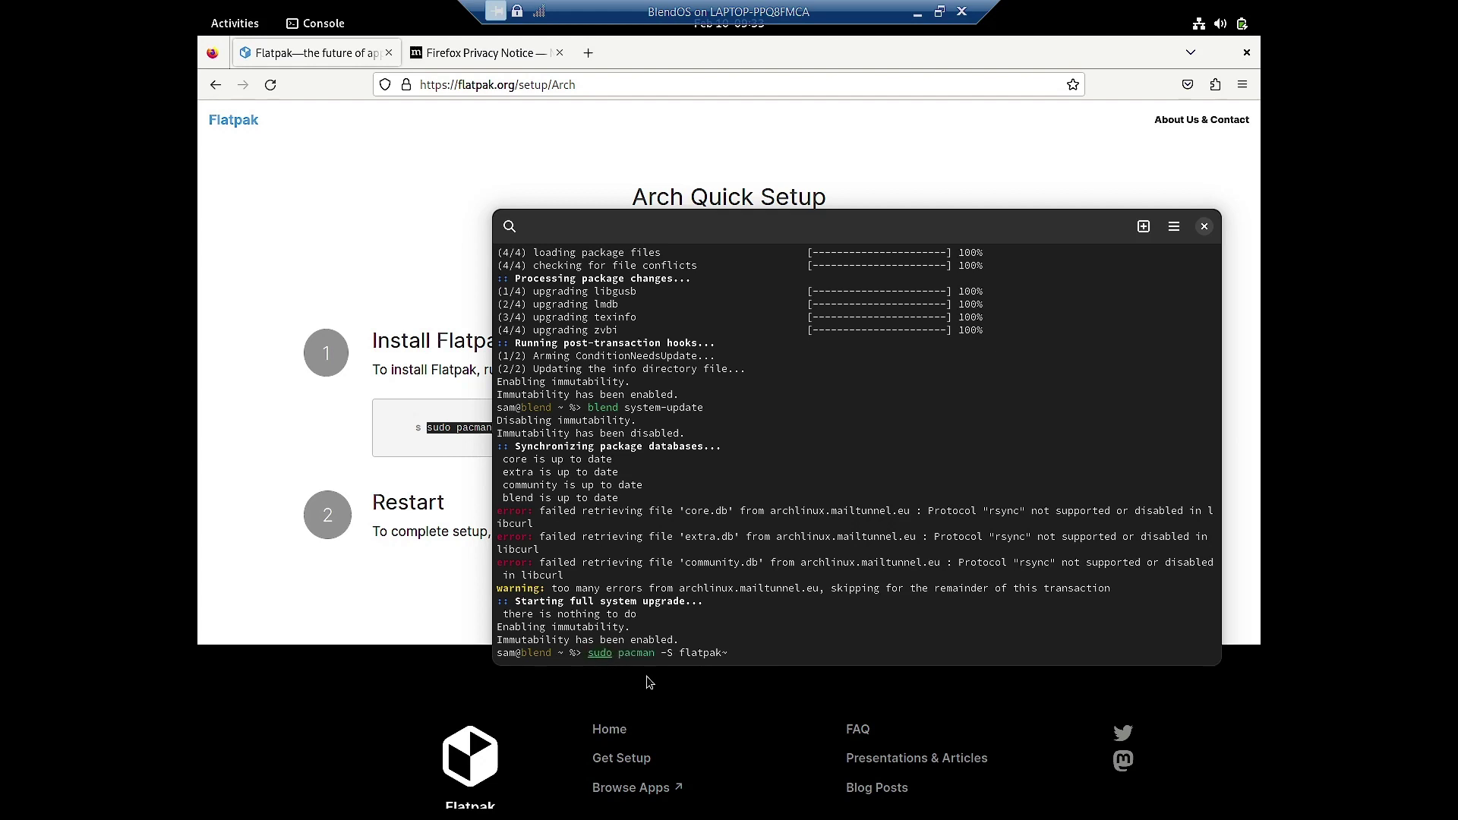
pyautogui.press('Right')
pyautogui.press('Right')
pyautogui.press('Right')
pyautogui.press('Right')
pyautogui.press('Right')
pyautogui.press('Right')
pyautogui.press('Right')
pyautogui.press('Right')
pyautogui.press('Right')
pyautogui.press('Right')
pyautogui.press('Right')
pyautogui.press('Right')
pyautogui.press('Right')
pyautogui.press('Right')
pyautogui.press('Right')
pyautogui.press('Right')
pyautogui.press('Right')
pyautogui.press('Right')
pyautogui.press('Right')
pyautogui.press('Right')
pyautogui.press('Right')
pyautogui.press('Right')
pyautogui.press('Delete')
pyautogui.press('Return')
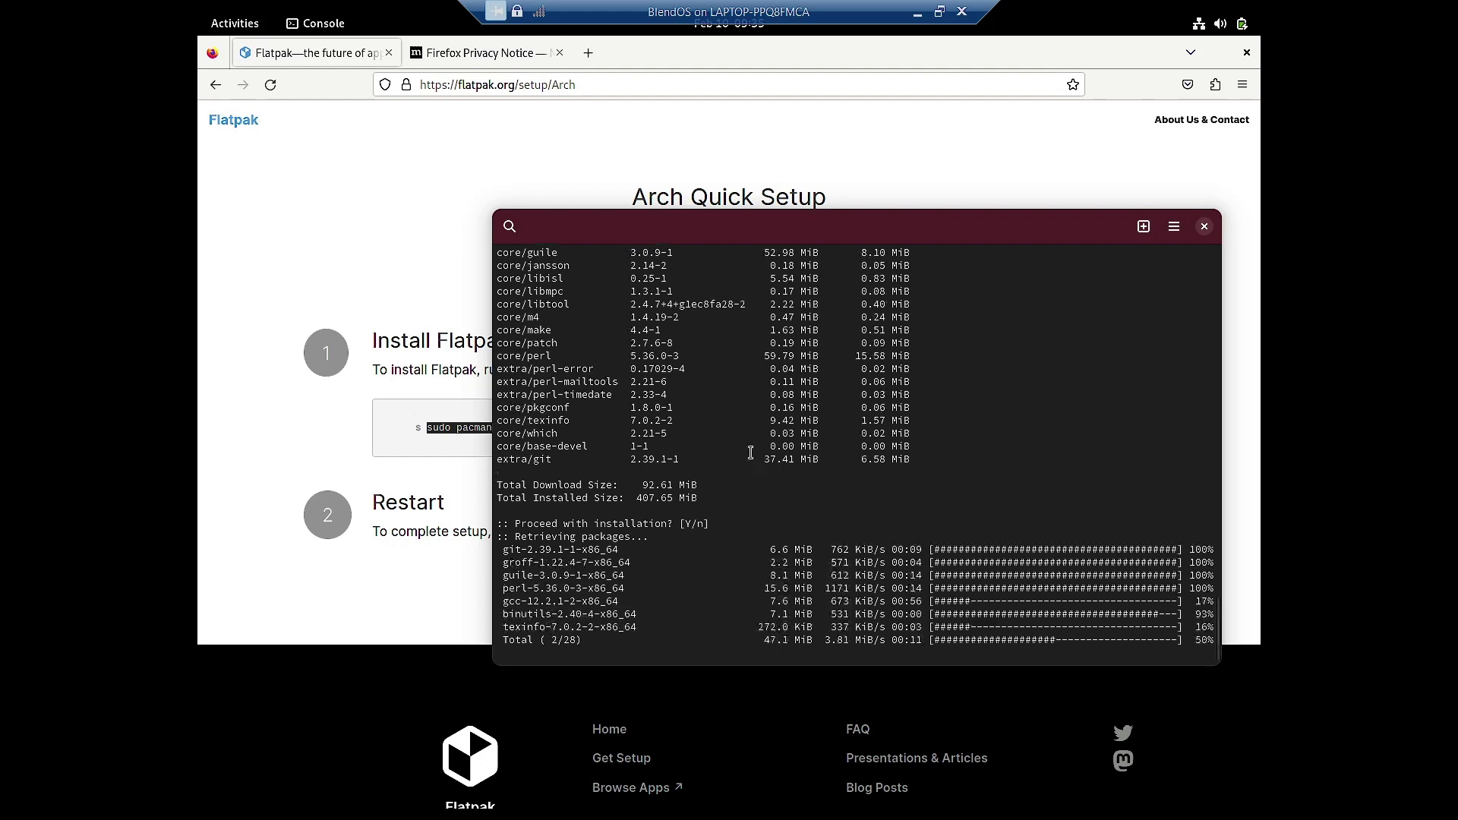
# - Review the arch container creation output and the package list in the Console
pyautogui.scroll(10, 750, 459)
pyautogui.scroll(8, 822, 359)
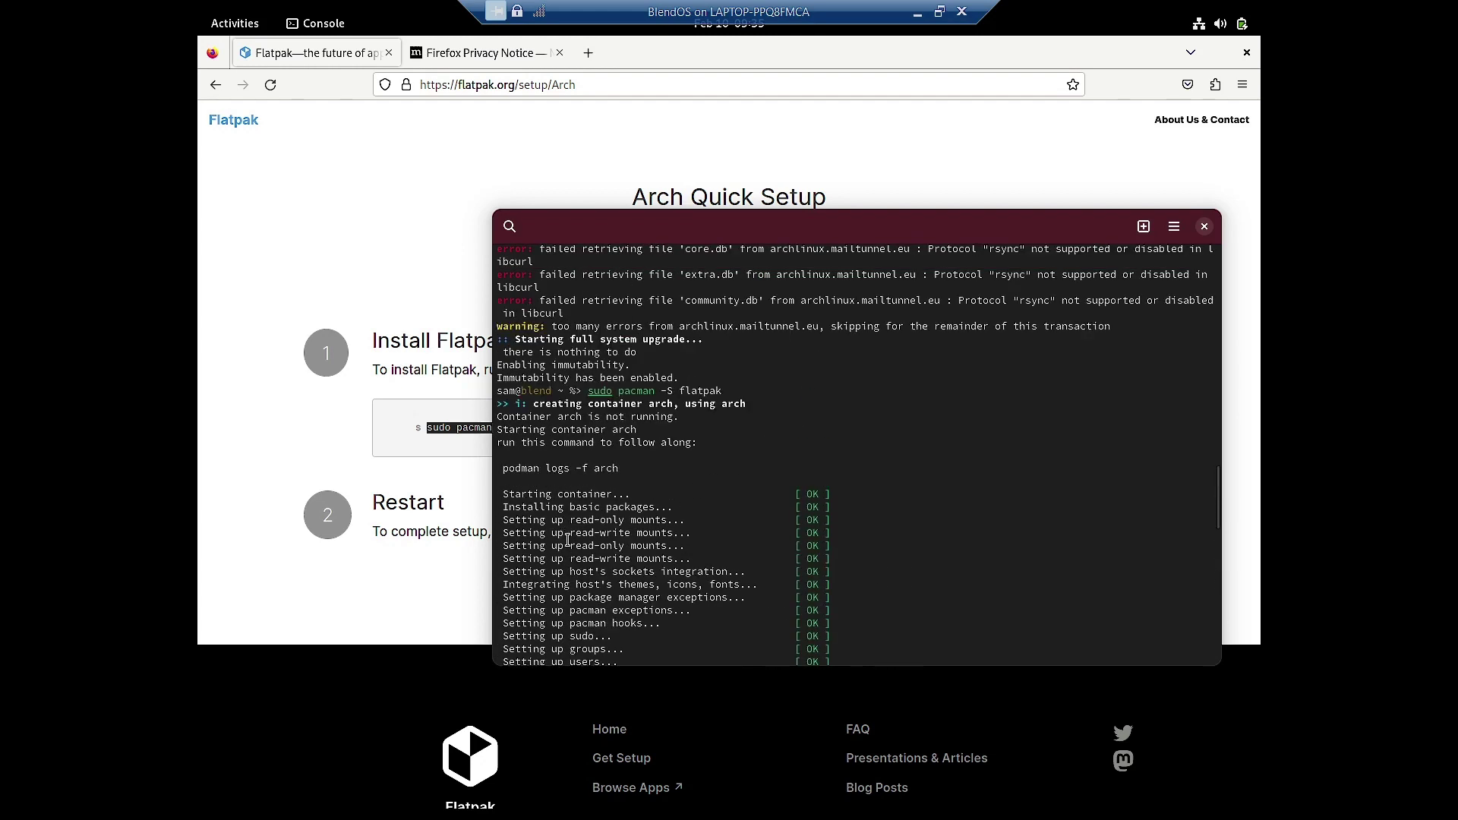
pyautogui.scroll(-5, 567, 538)
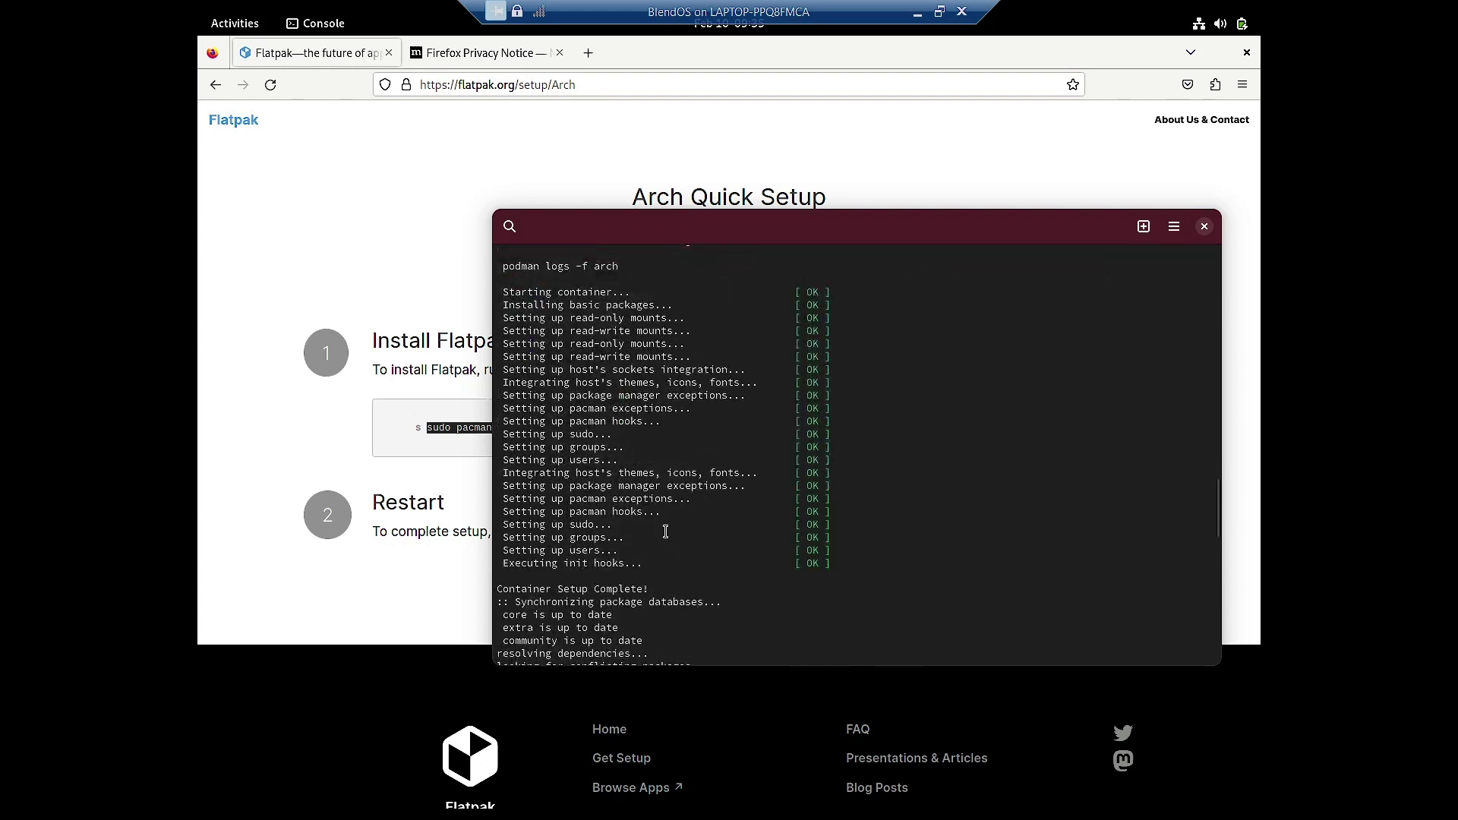
pyautogui.scroll(-5, 665, 532)
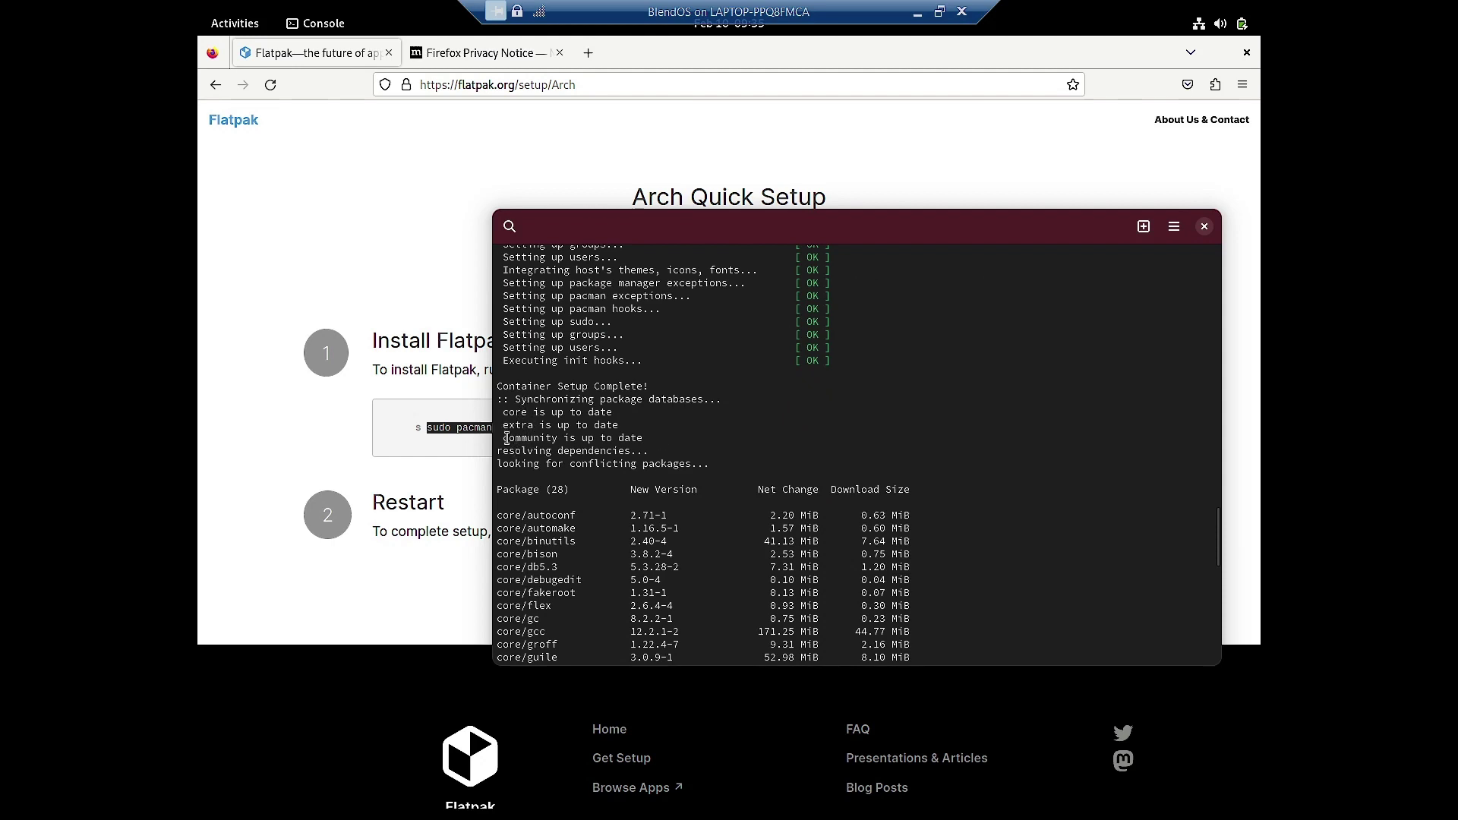
pyautogui.scroll(-5, 768, 474)
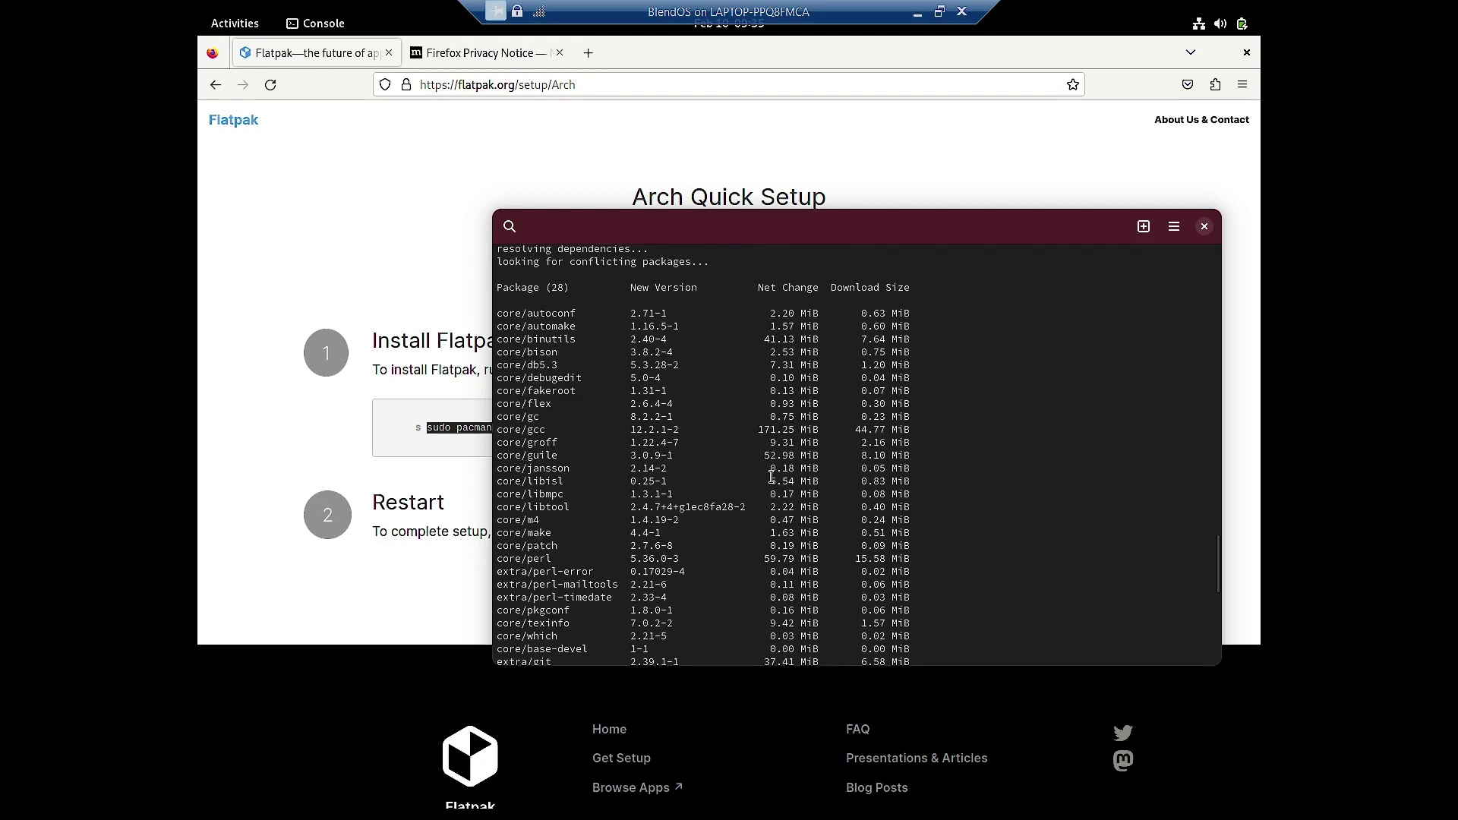
pyautogui.scroll(-5, 771, 477)
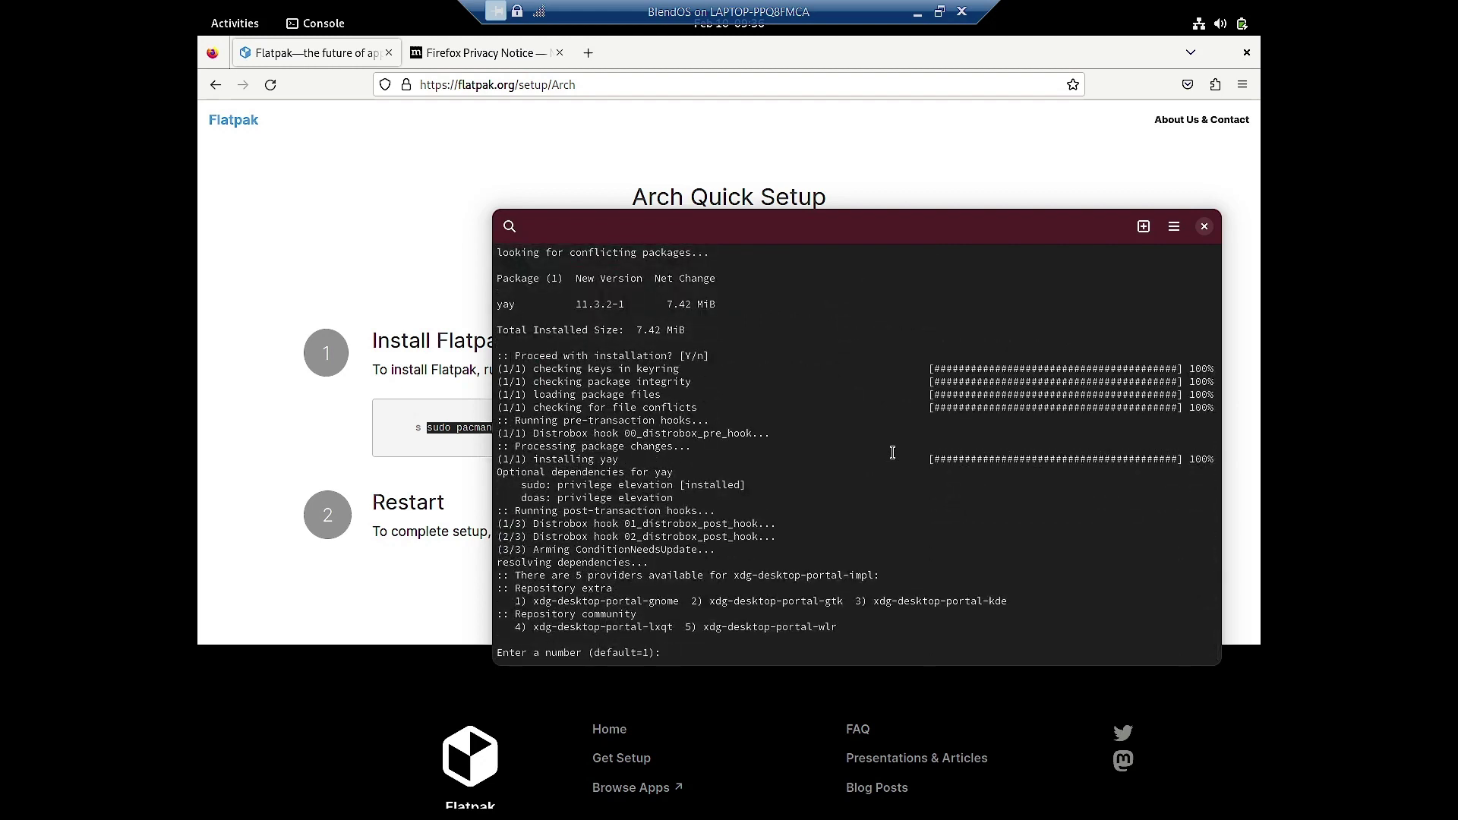
# - Choose provider 1, xdg-desktop-portal-gnome, and accept the flatpak installation with y
pyautogui.write('1')
pyautogui.press('Return')
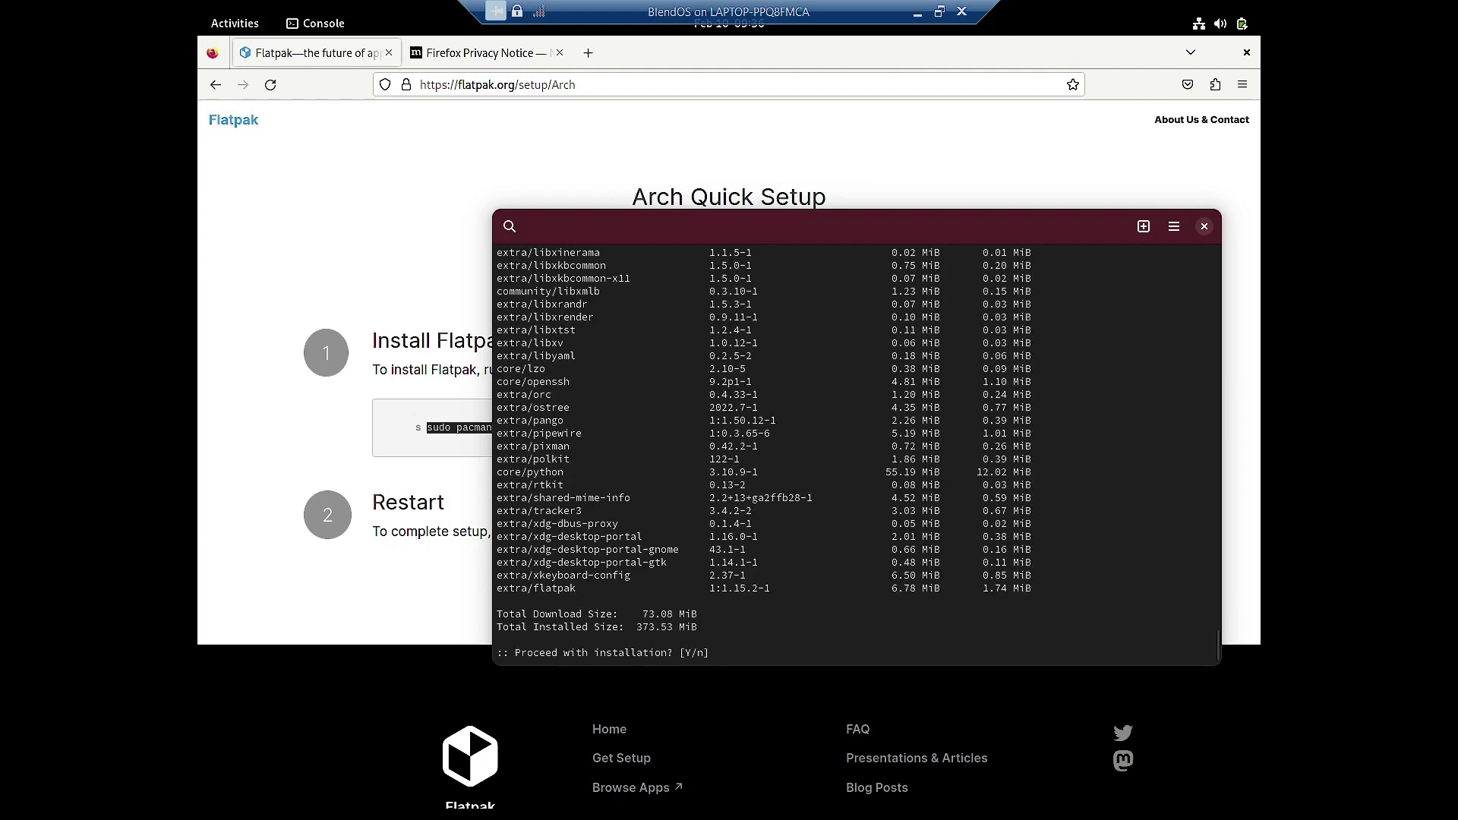
pyautogui.write('y')
pyautogui.press('Return')
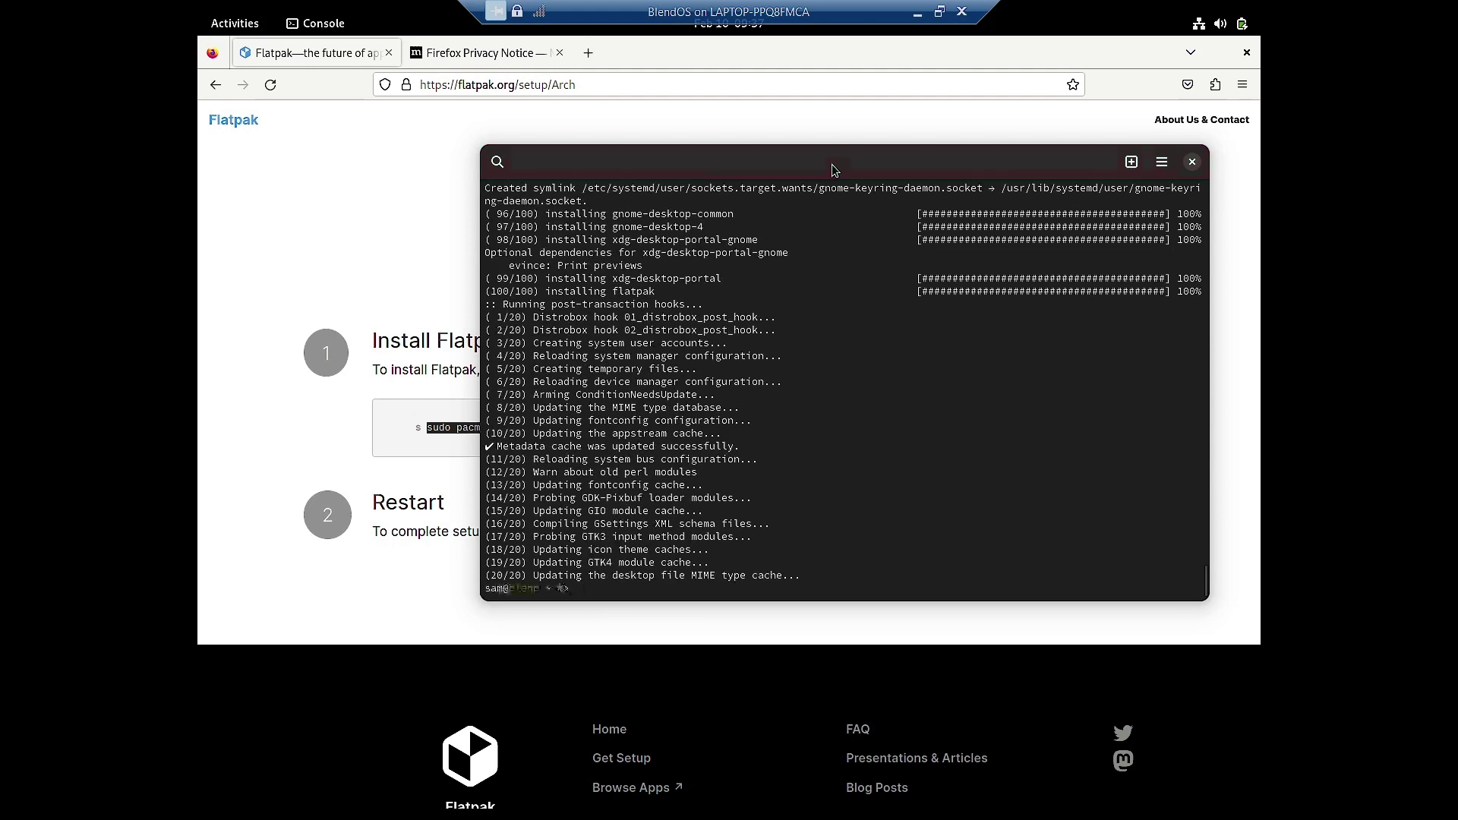
# - Reposition the Console over the web page and maximize it briefly to review the flatpak installation output
pyautogui.moveTo(829, 161); pyautogui.dragTo(776, 144)
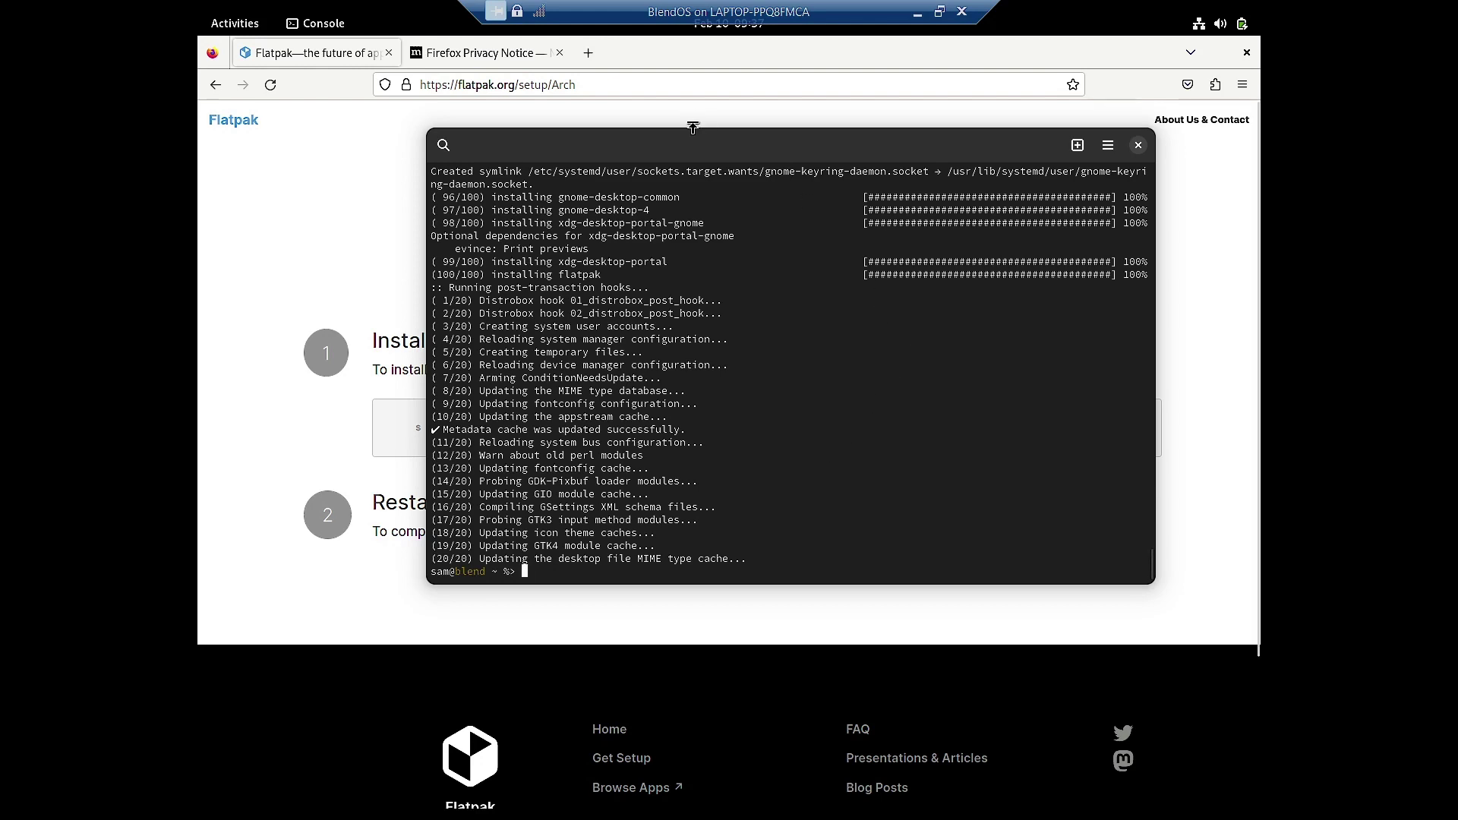
pyautogui.moveTo(697, 147); pyautogui.dragTo(663, 143)
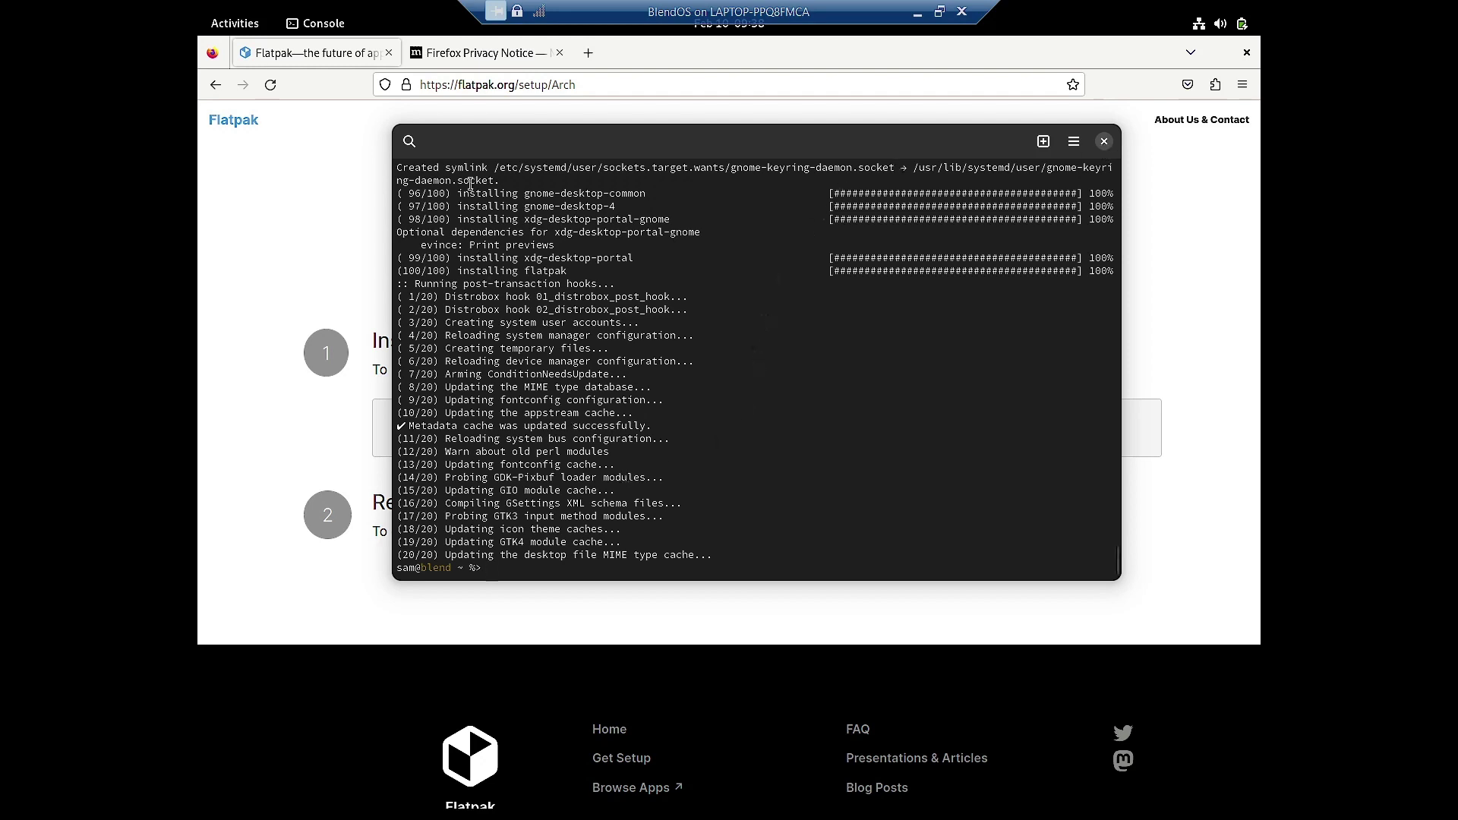
pyautogui.moveTo(653, 142); pyautogui.dragTo(705, 200)
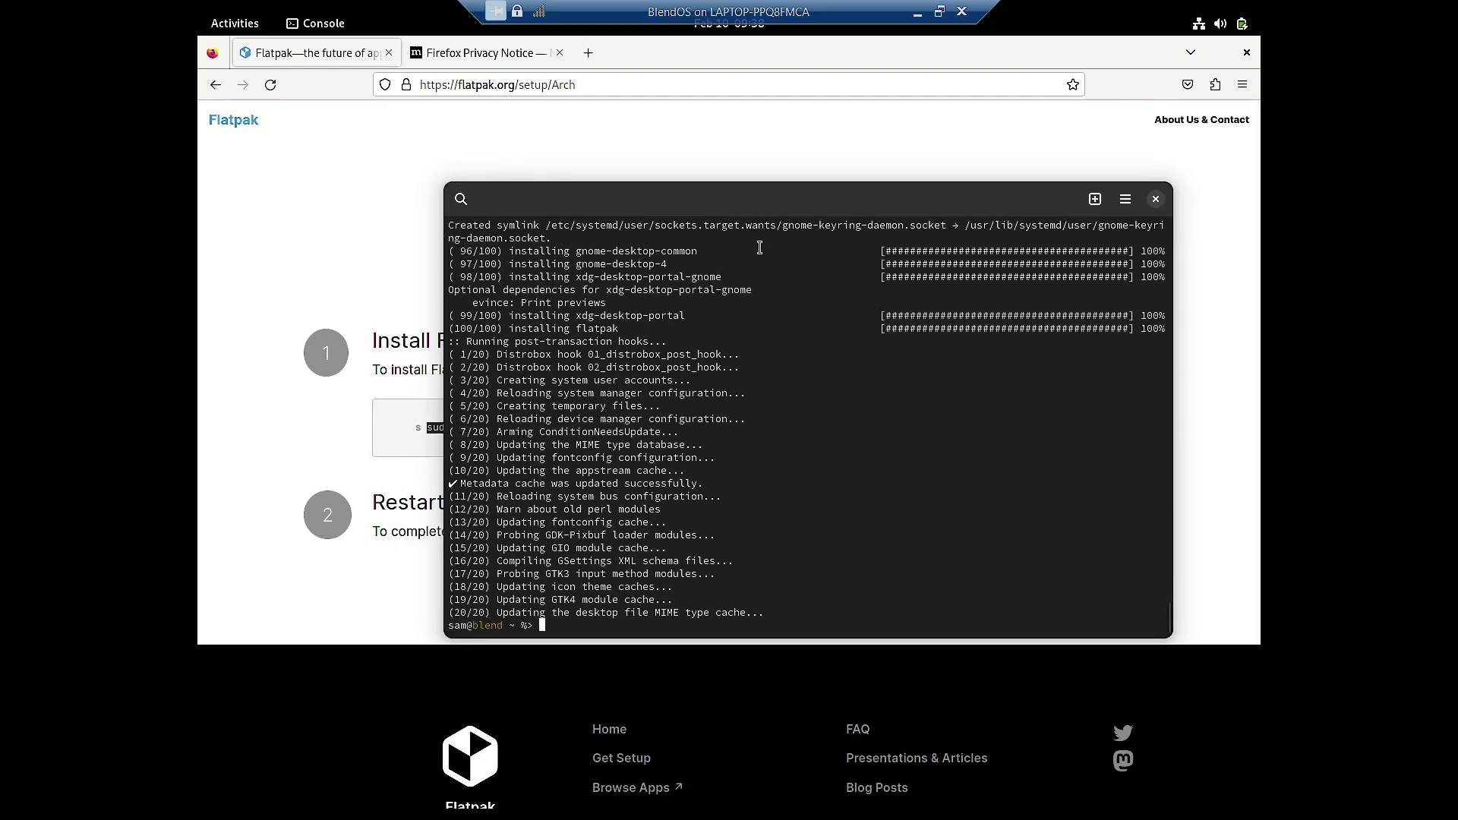
pyautogui.moveTo(757, 251); pyautogui.dragTo(740, 225)
pyautogui.doubleClick(713, 196)
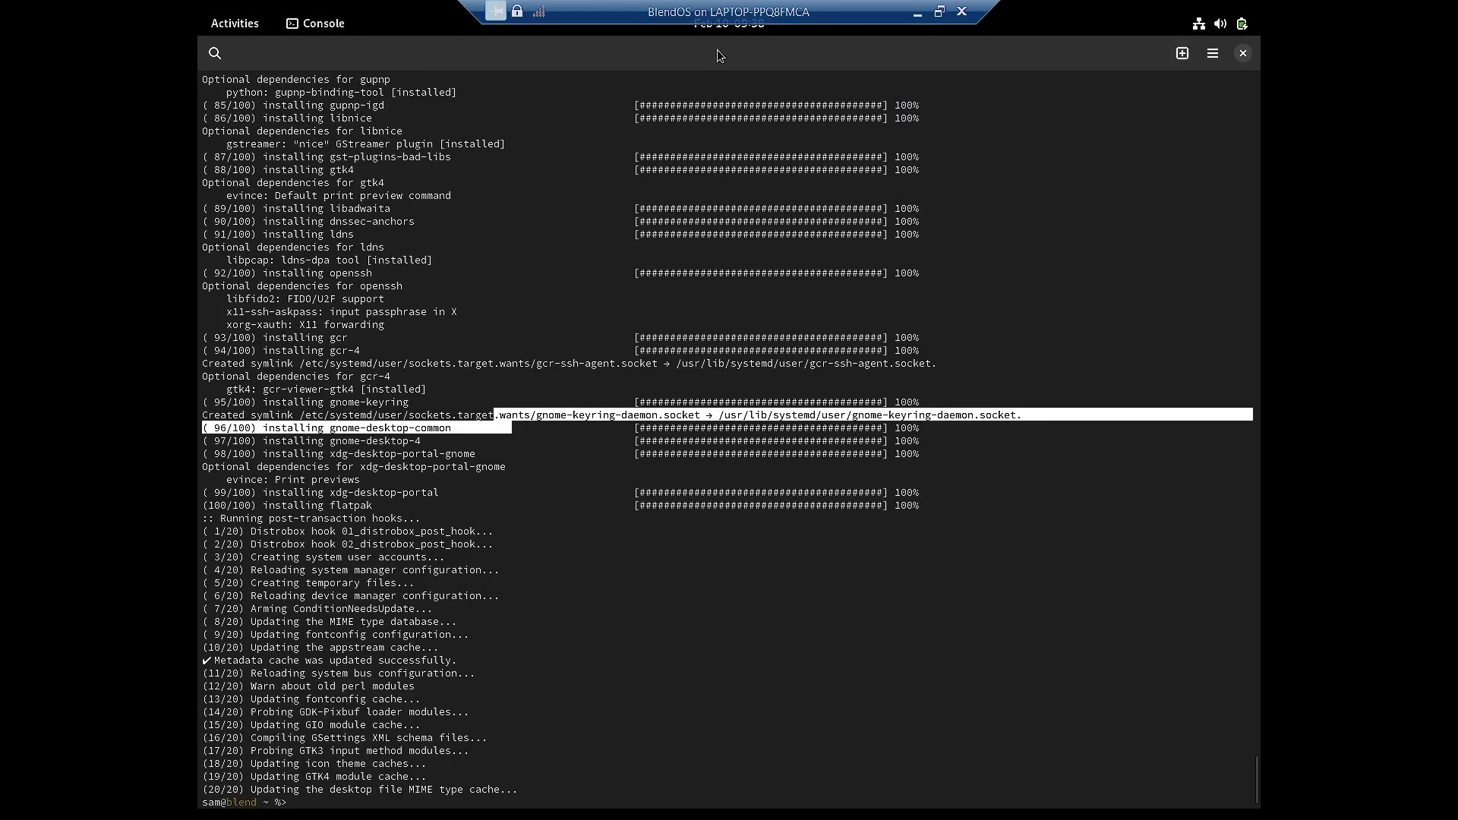
pyautogui.doubleClick(622, 43)
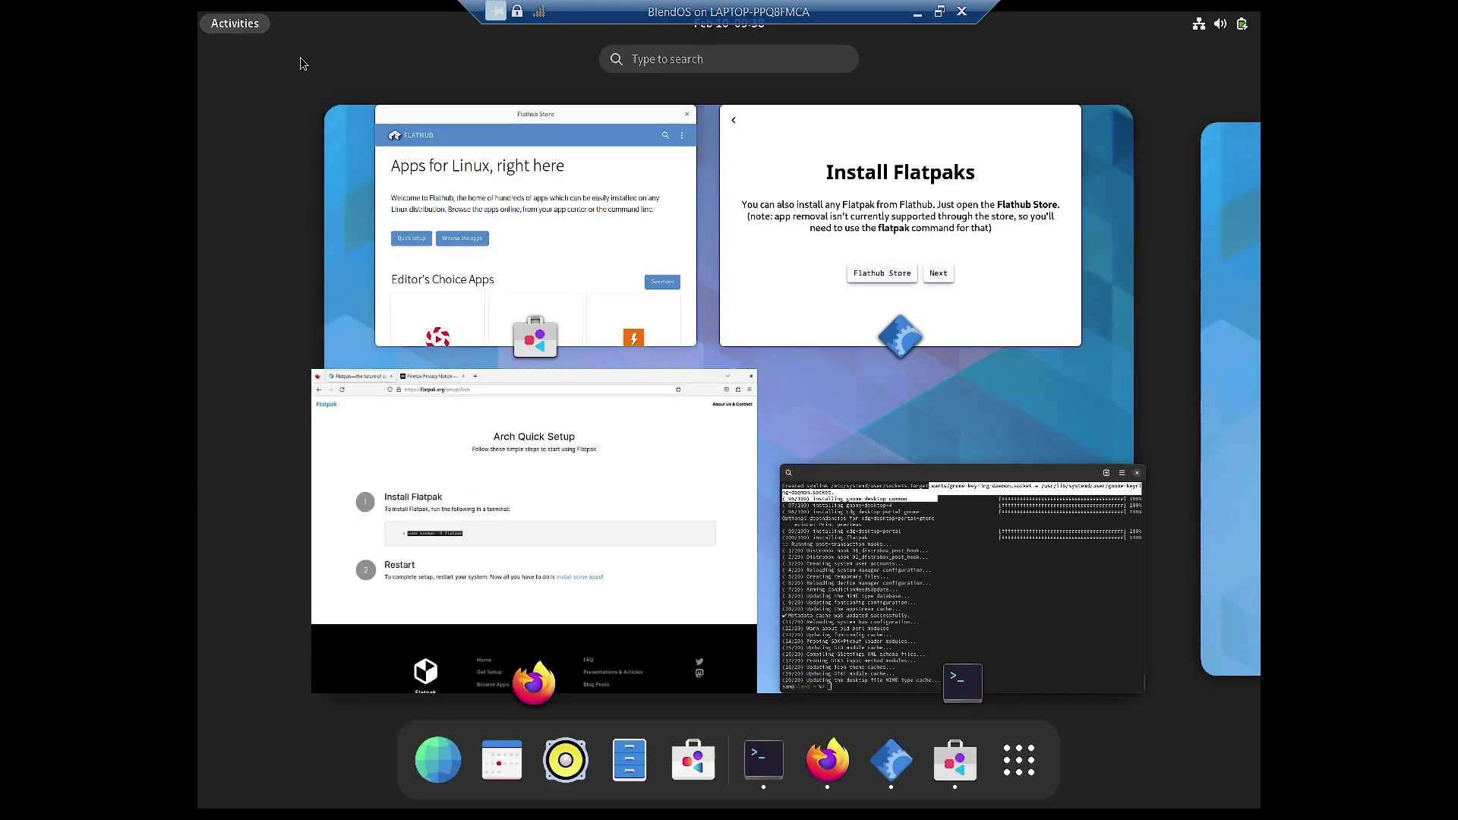
# - Return to the Flathub Store, search its apps for telegram and open the Telegram Desktop page
pyautogui.click(247, 22)
pyautogui.click(537, 335)
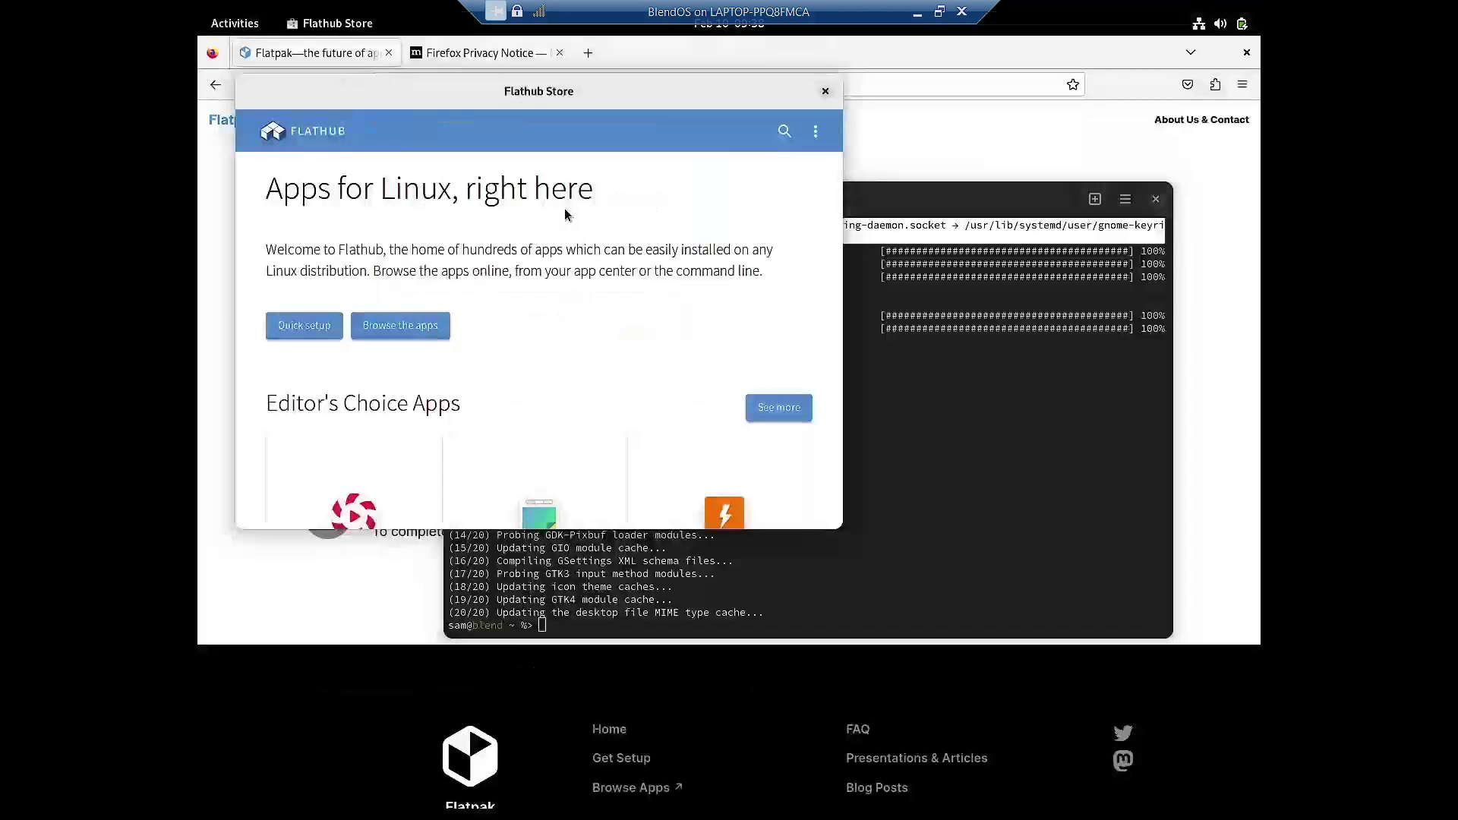
pyautogui.click(415, 335)
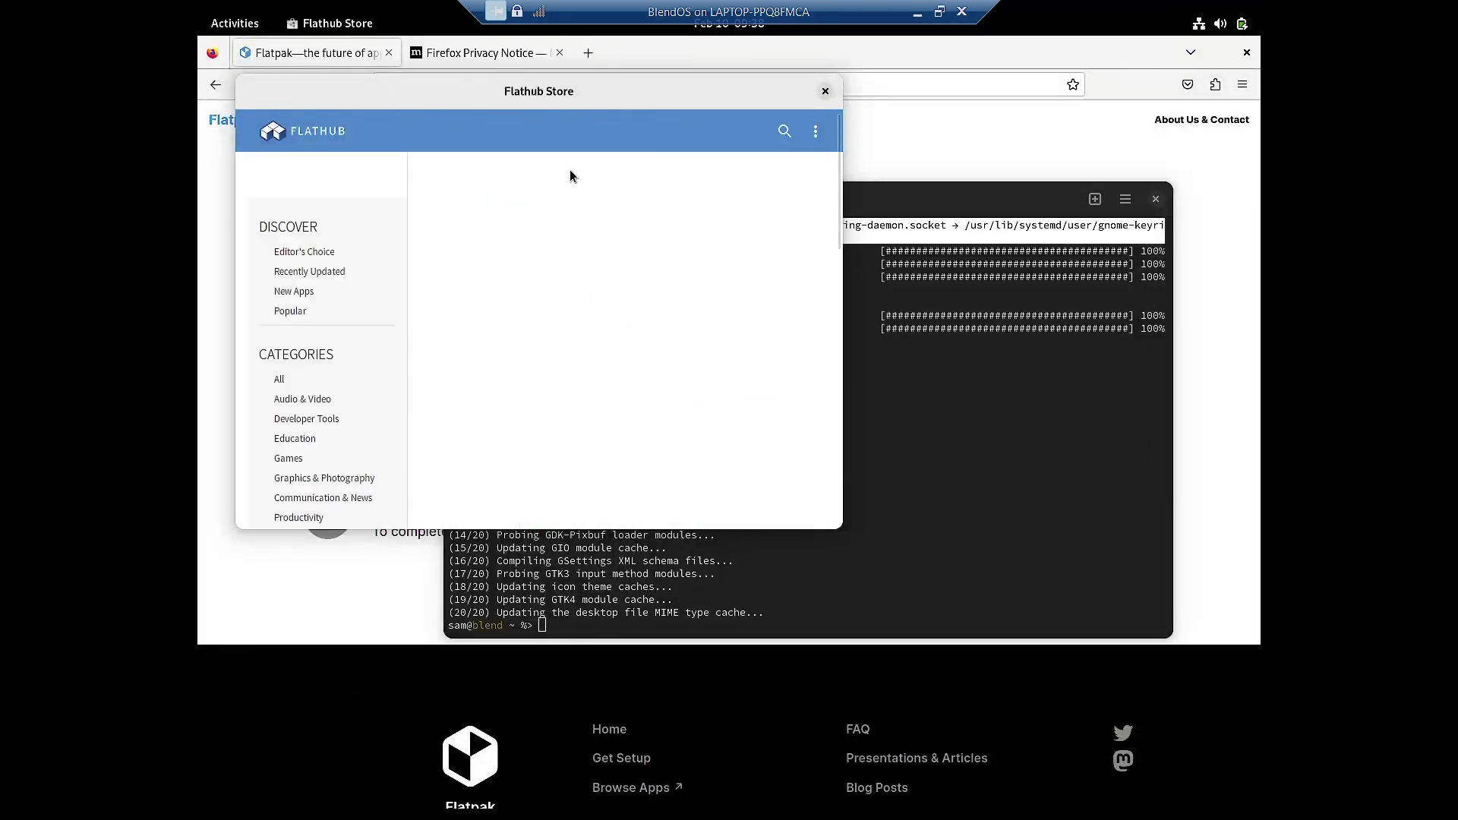
pyautogui.click(784, 132)
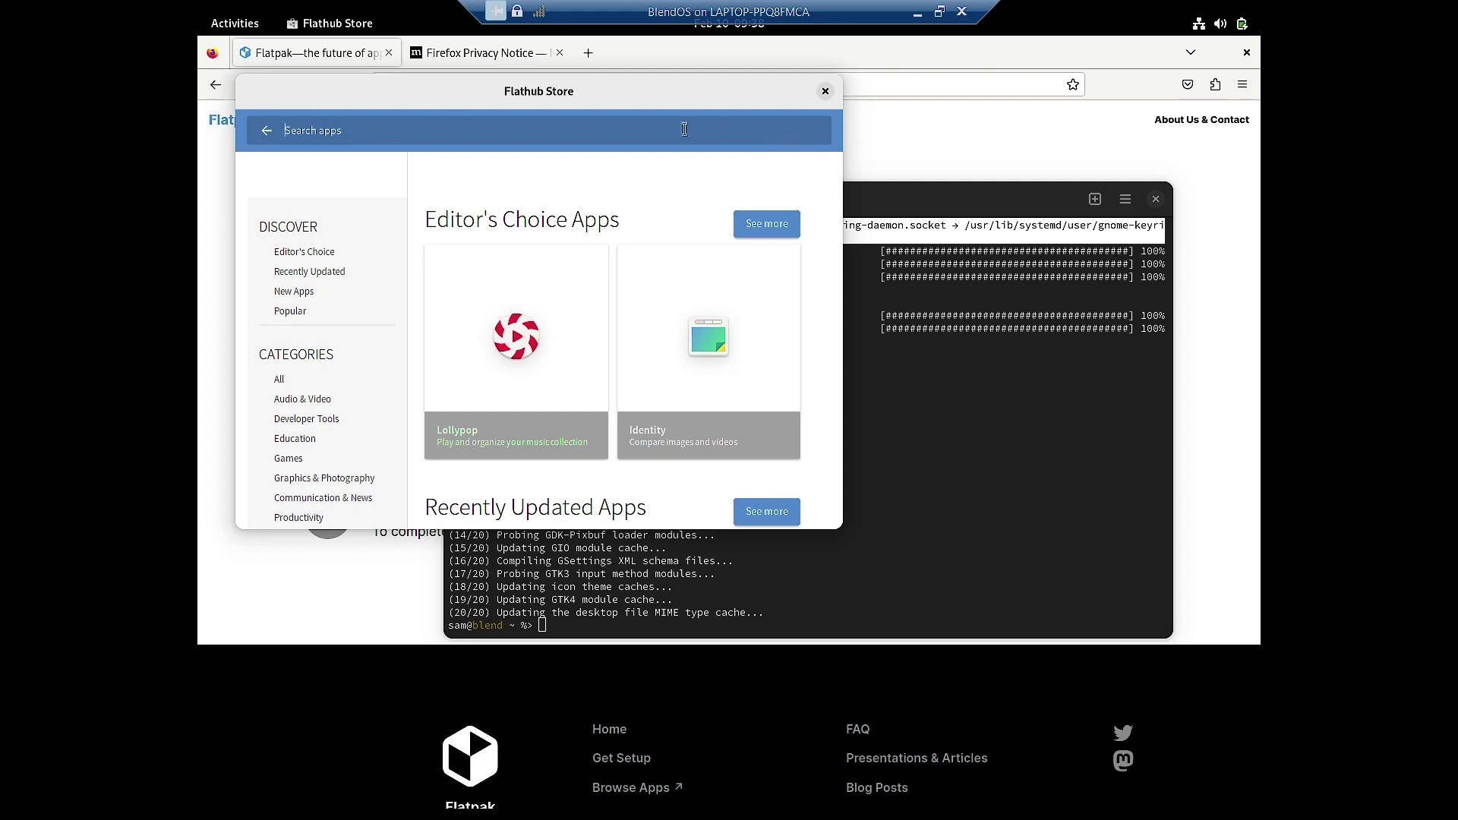
pyautogui.write('telegram')
pyautogui.press('Return')
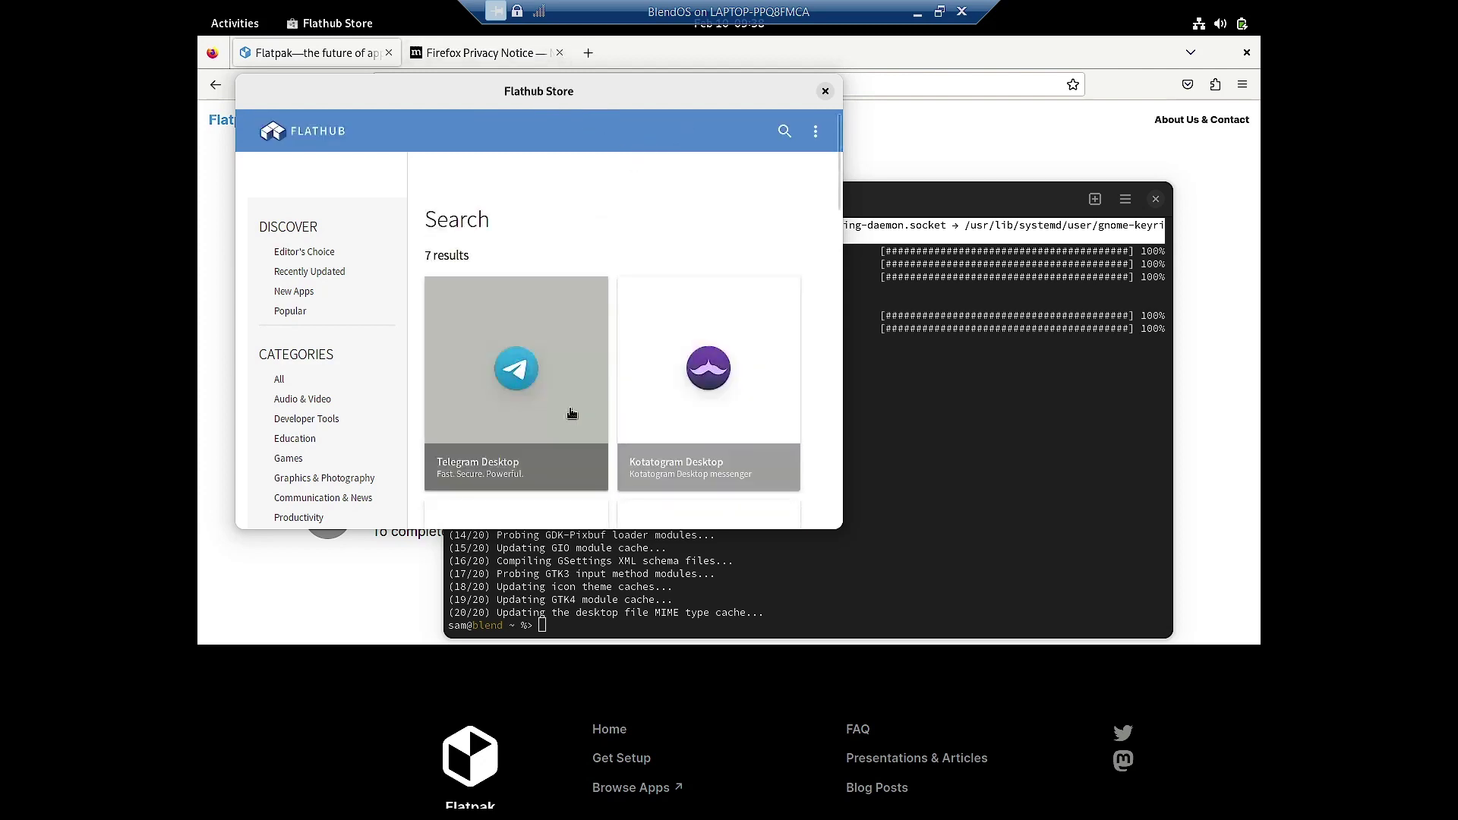
pyautogui.click(533, 425)
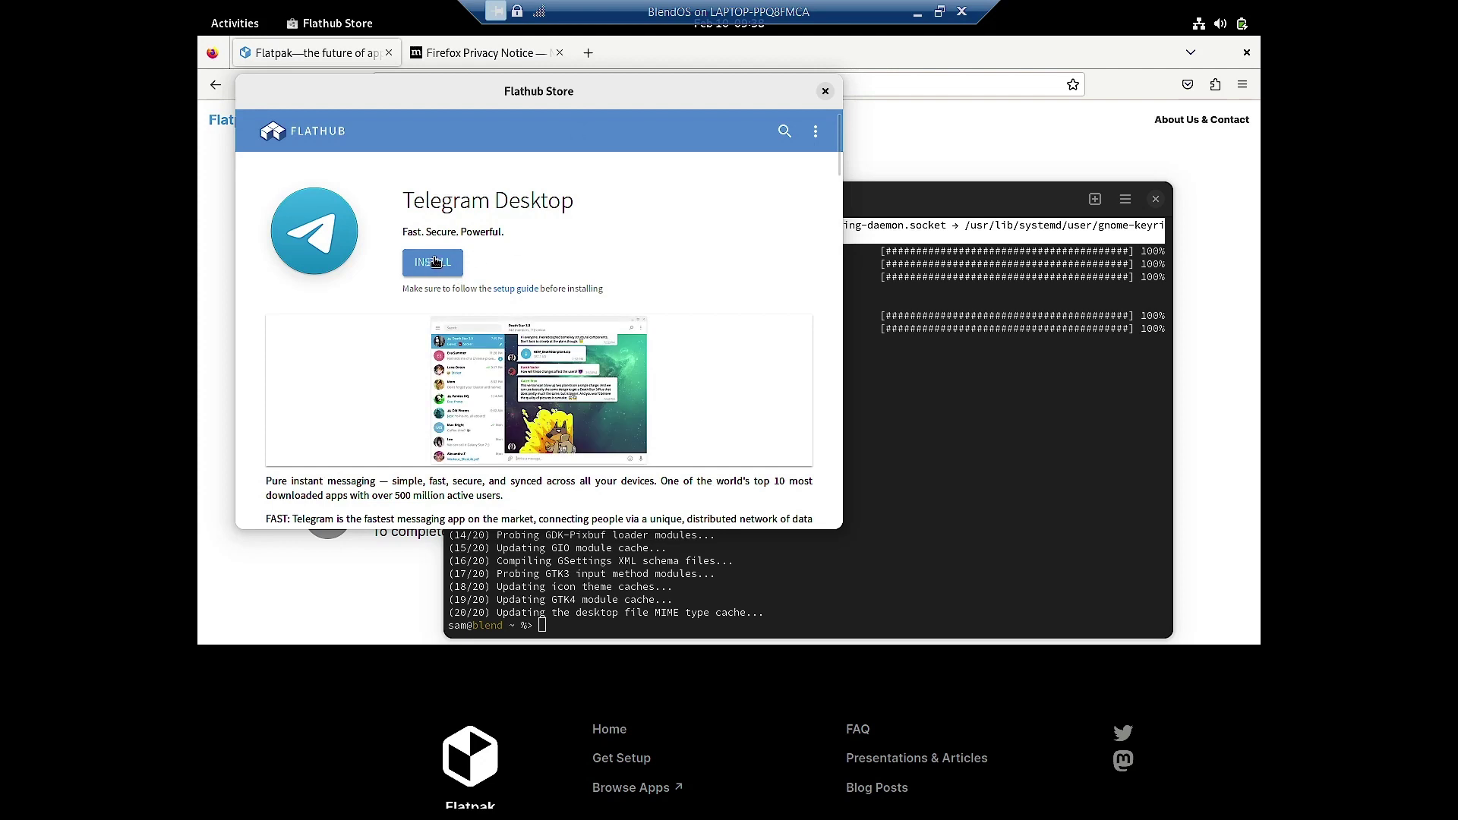
# - Request the Telegram Desktop installation from its Flathub Store page and place the Souk loading window beside the app details
pyautogui.click(435, 261)
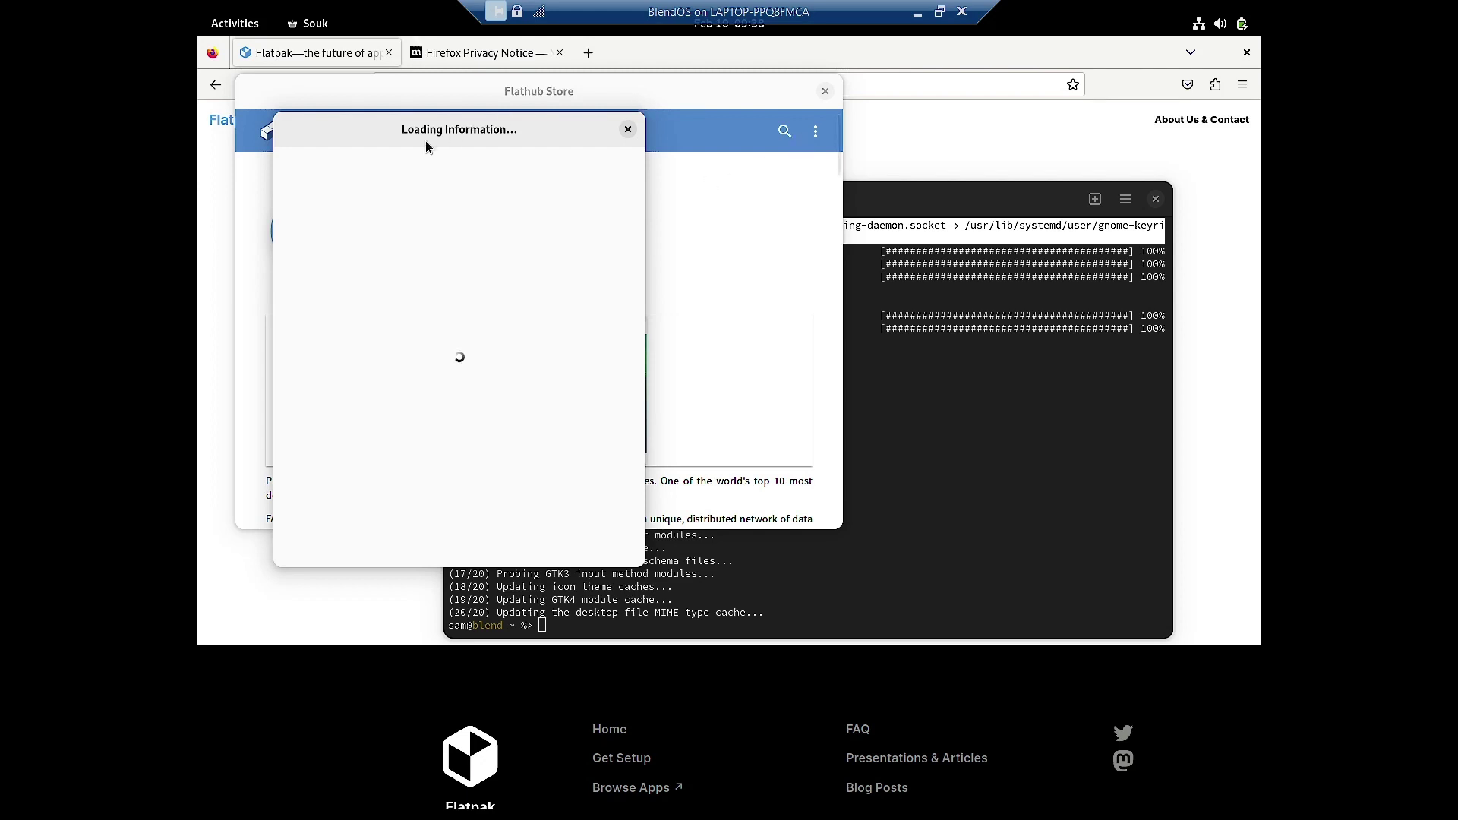
pyautogui.moveTo(422, 140); pyautogui.dragTo(673, 167)
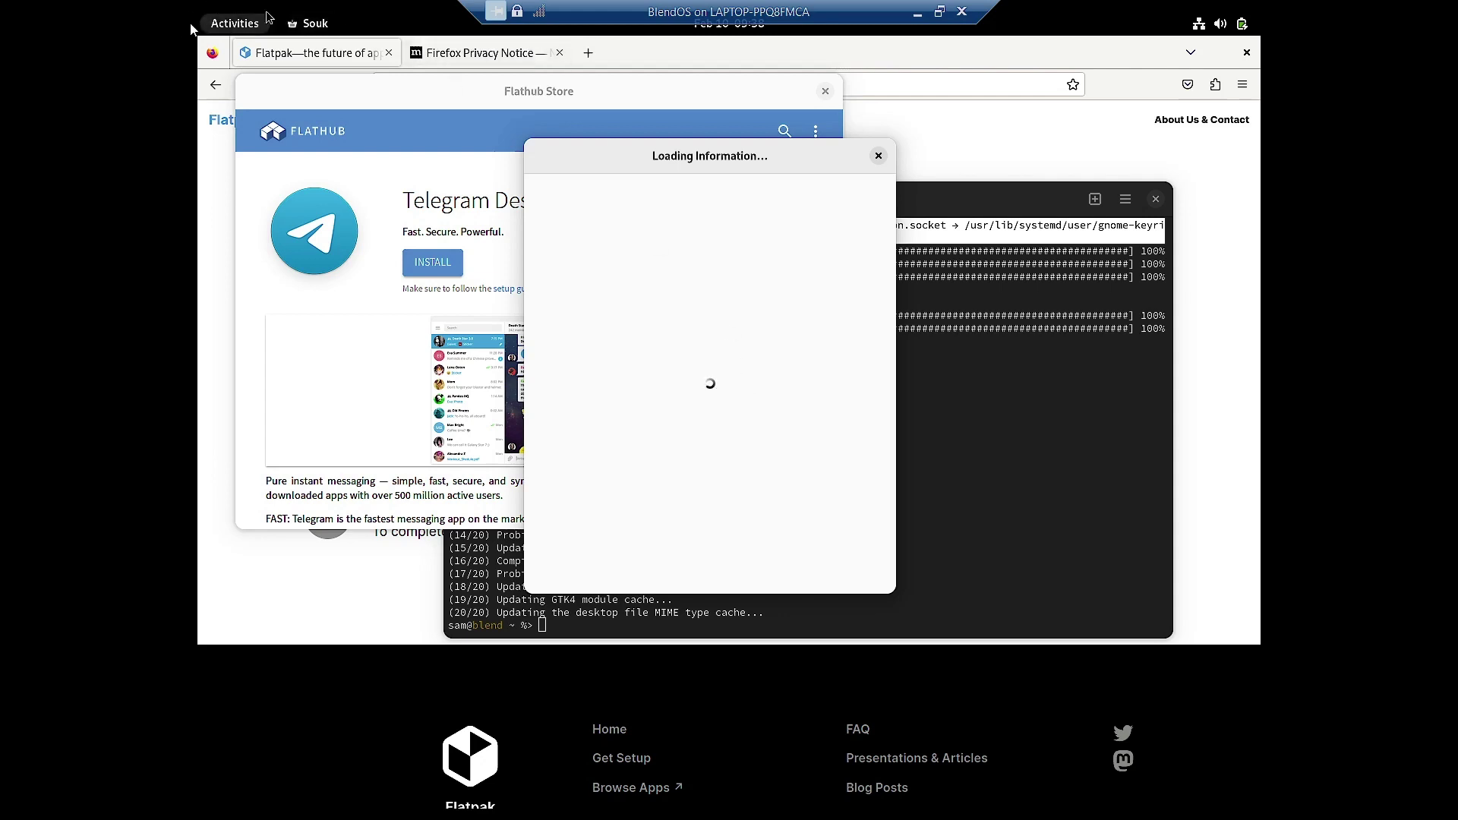
pyautogui.click(221, 24)
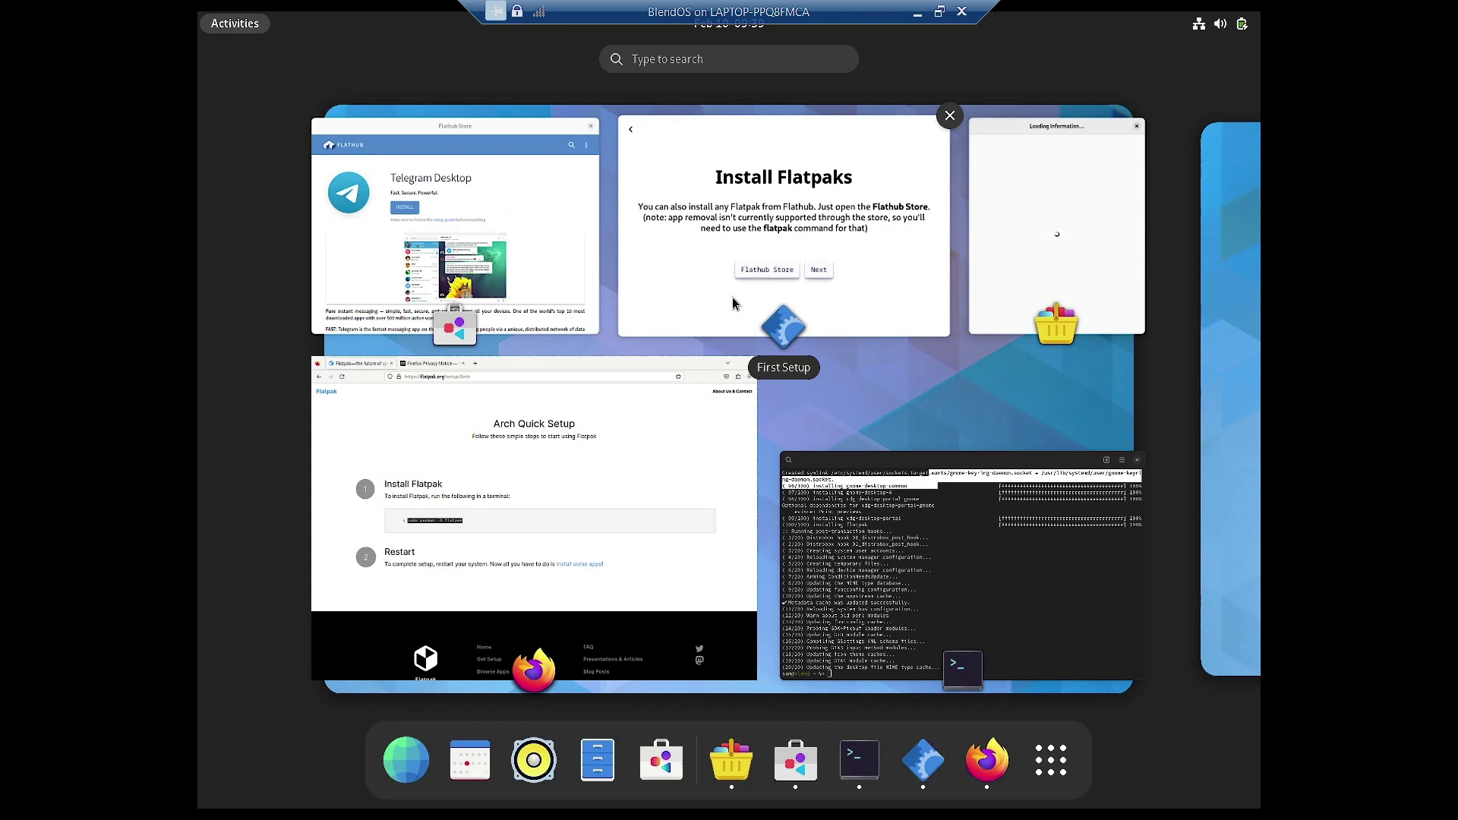
pyautogui.click(1094, 199)
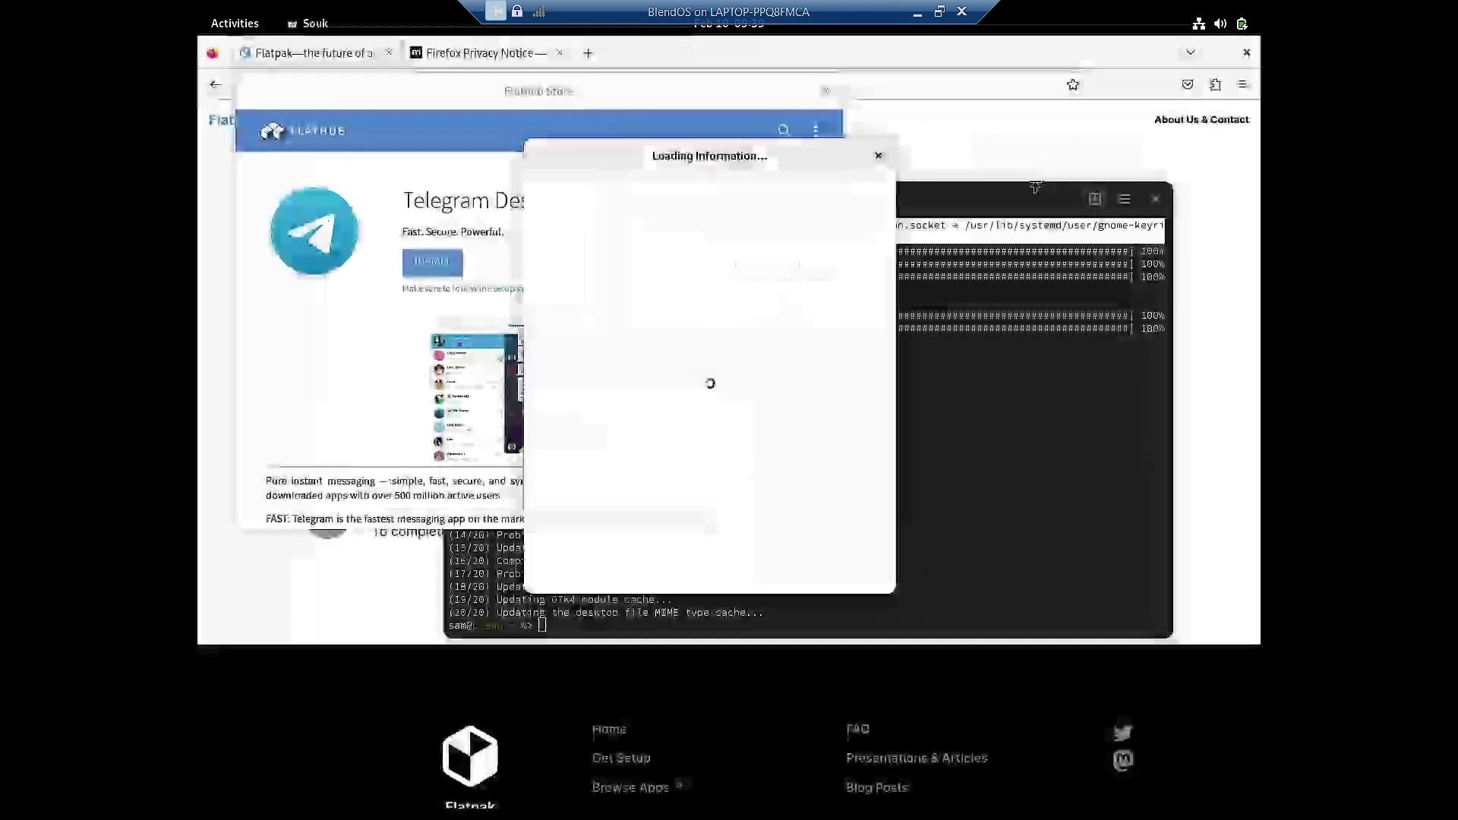
# - Look through the installed applications and switch to the Console
pyautogui.click(218, 24)
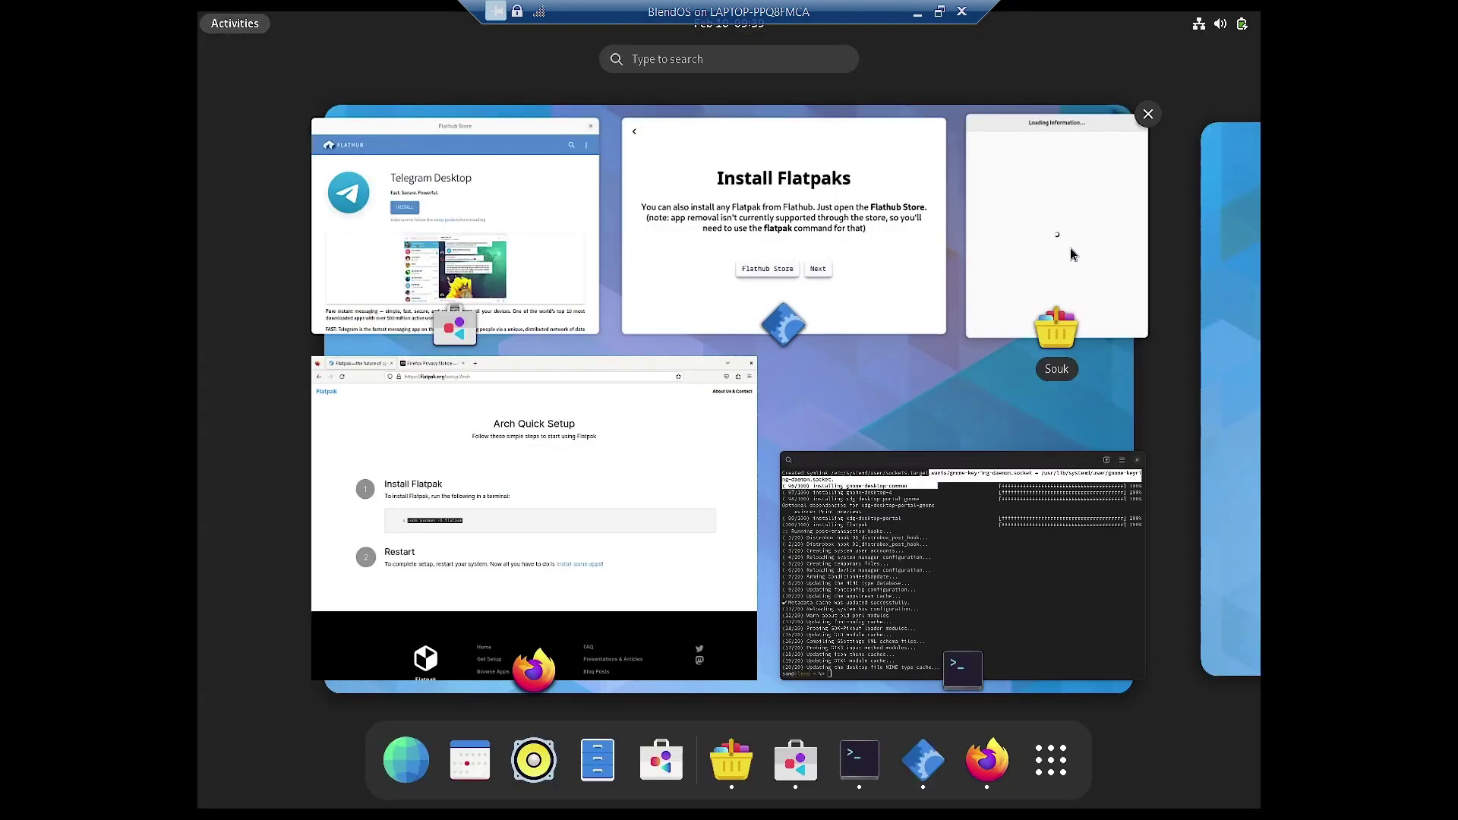
pyautogui.click(1054, 790)
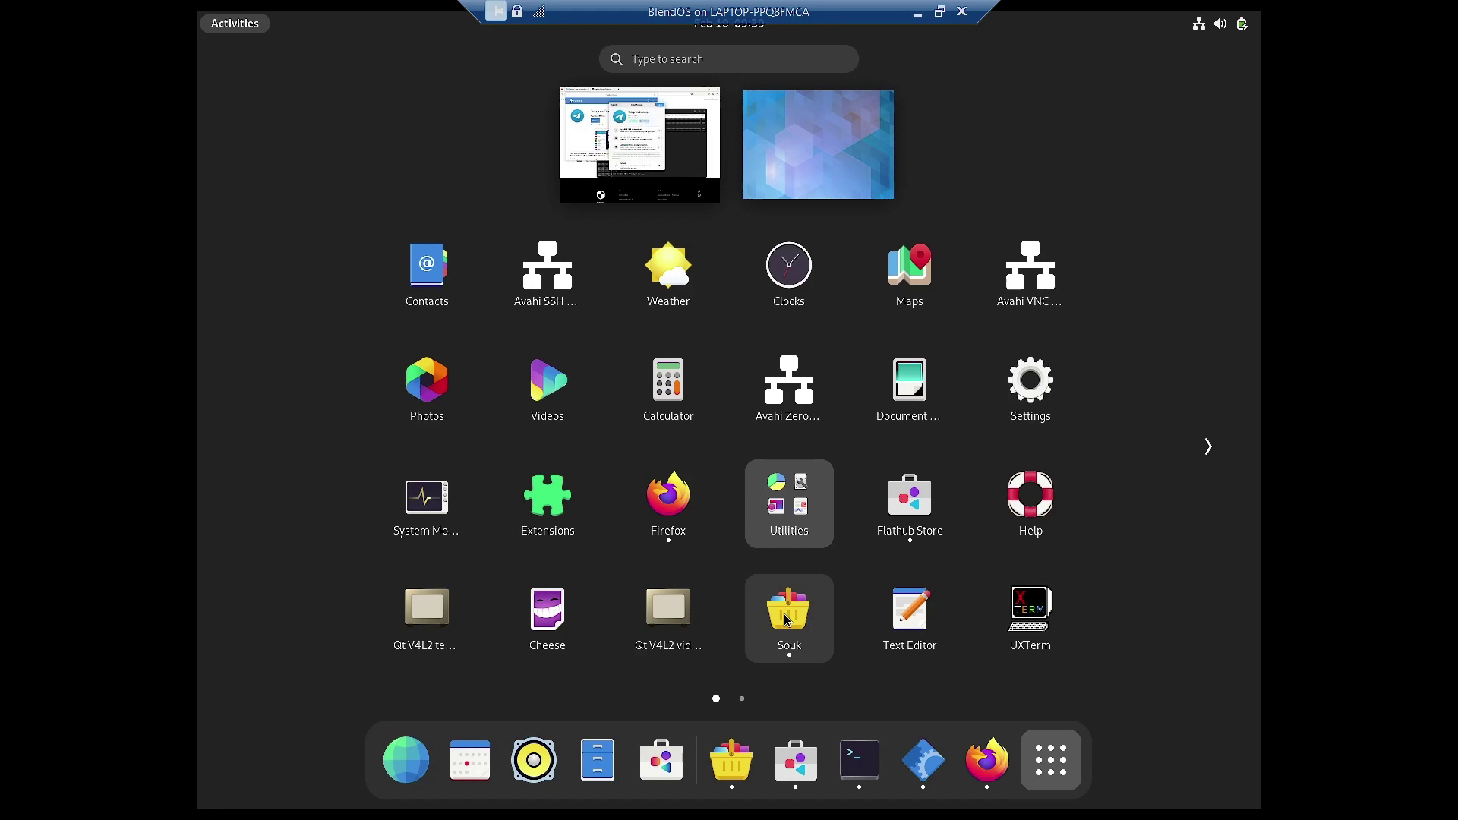
pyautogui.click(861, 760)
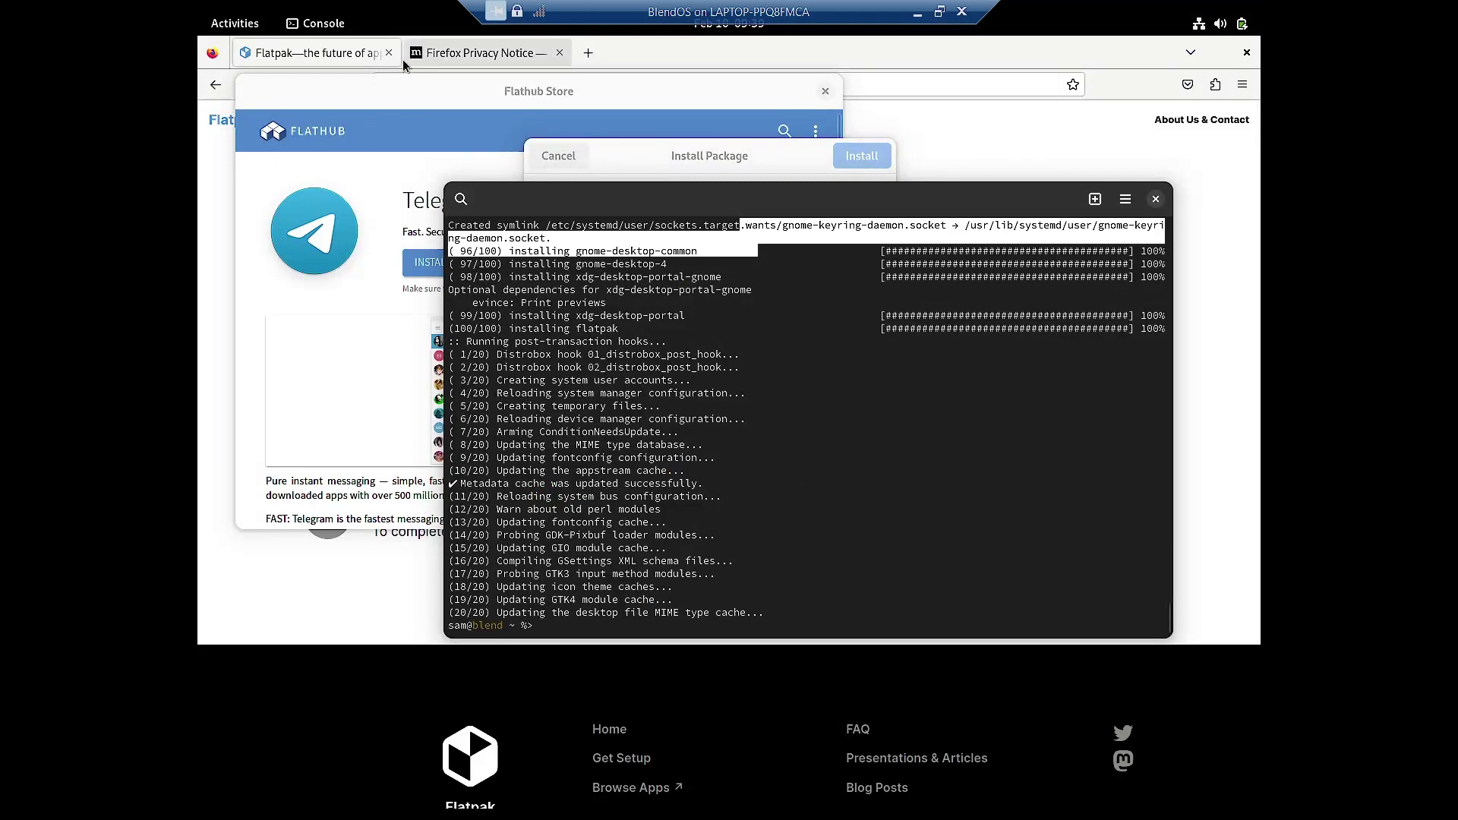
# - Return to Souk's package dialog for Telegram Desktop and start the installation
pyautogui.click(398, 92)
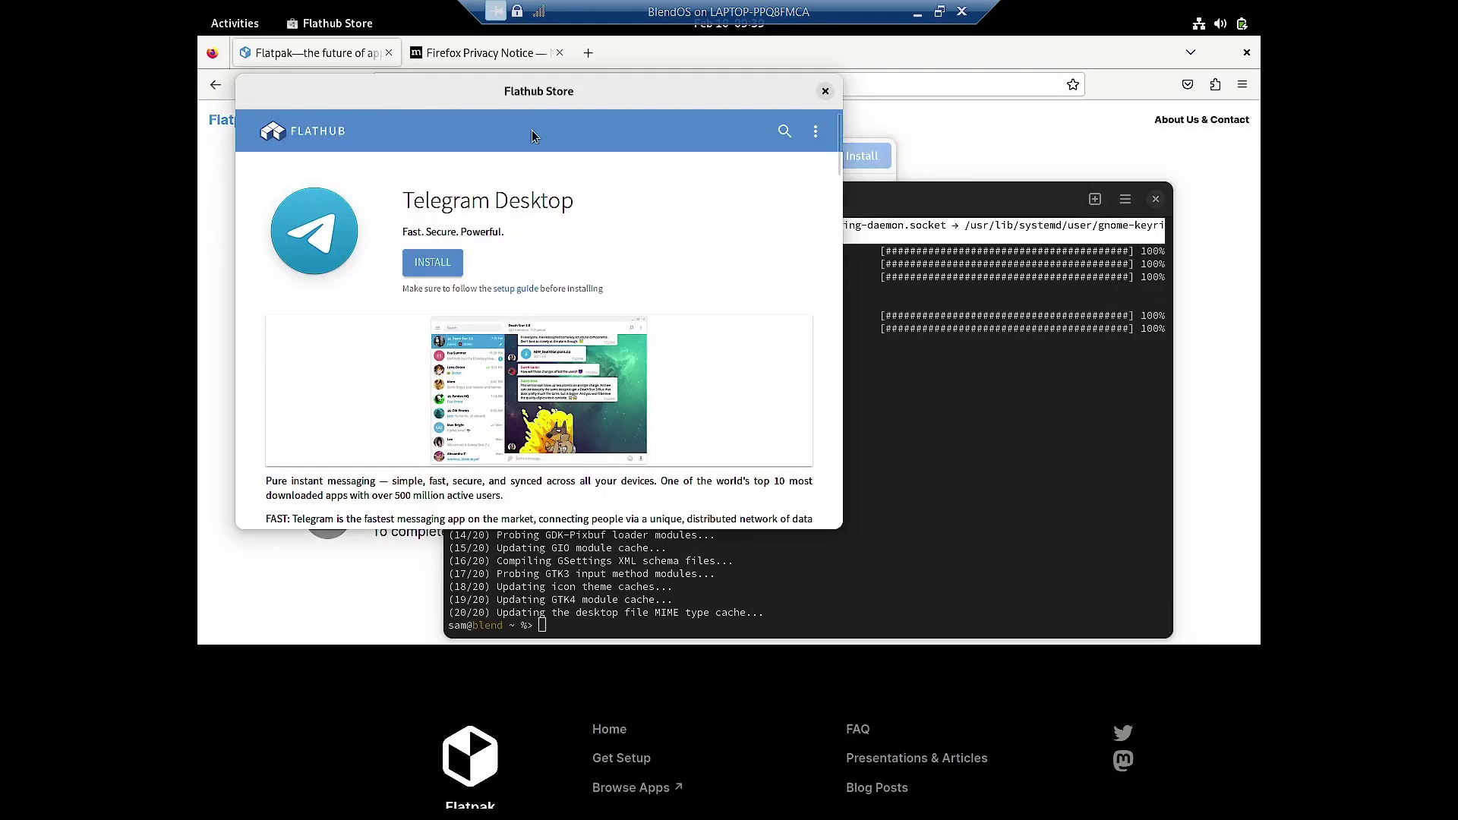
pyautogui.click(885, 174)
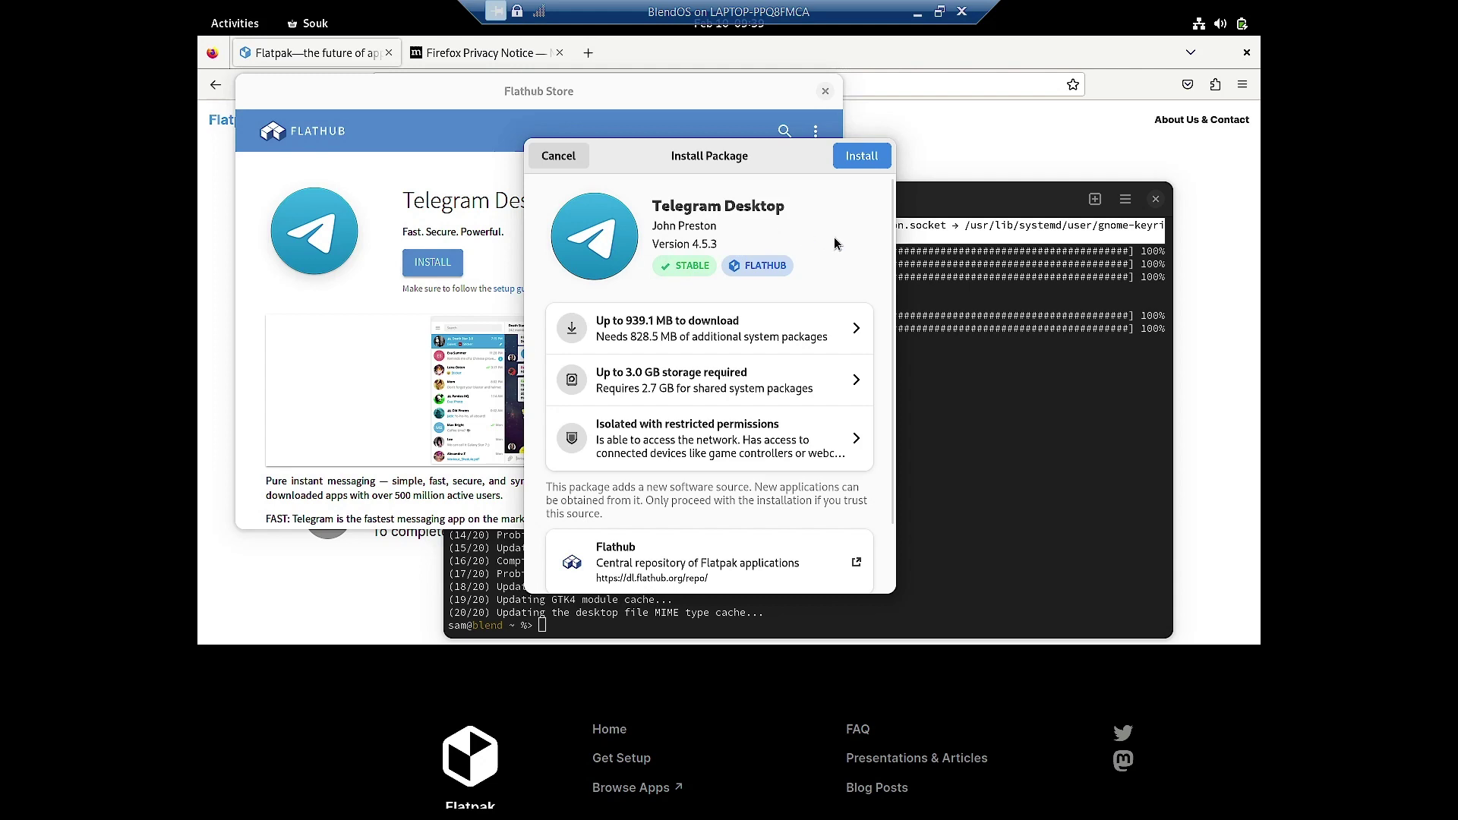
pyautogui.click(854, 163)
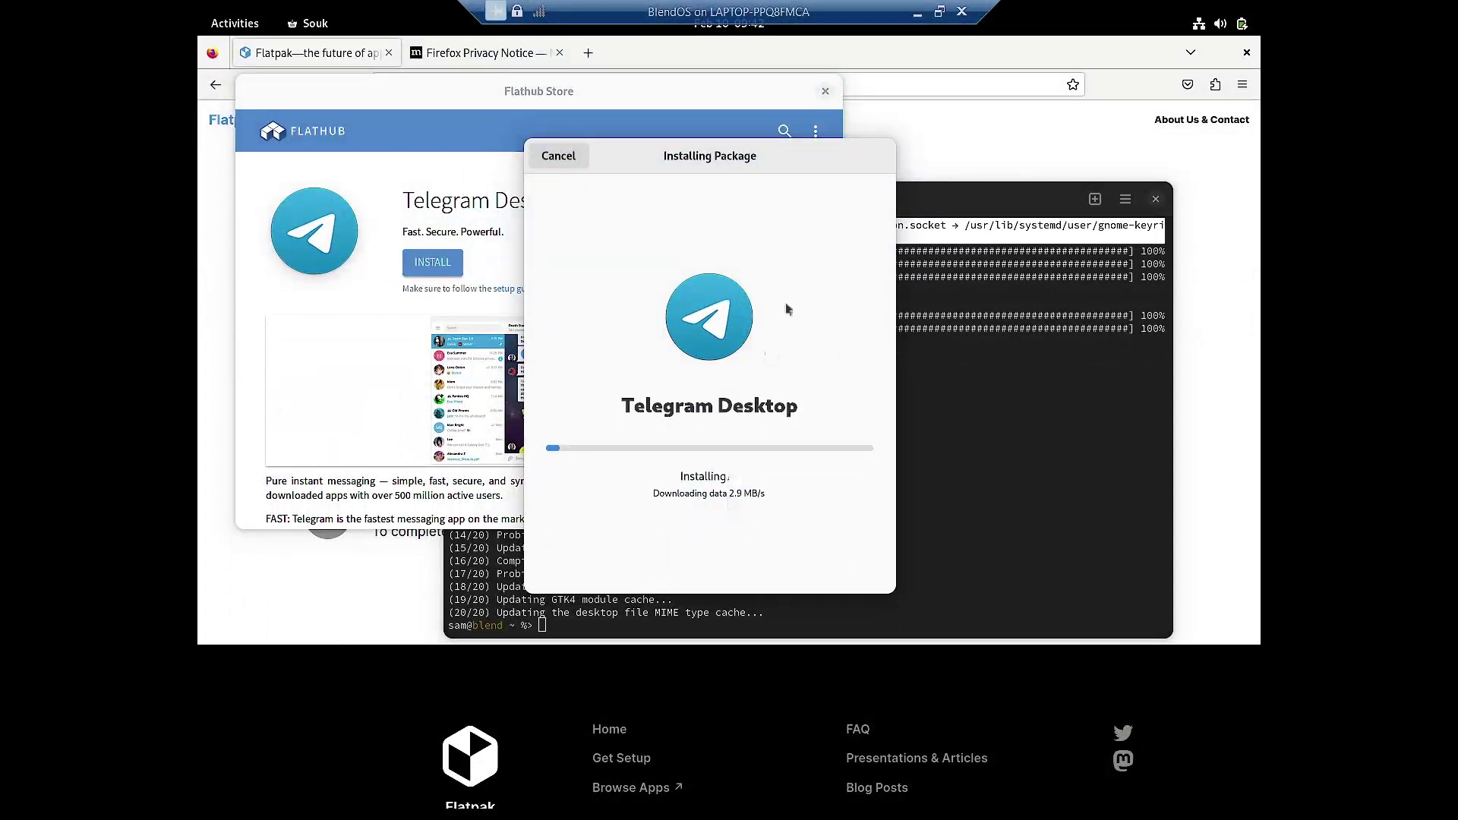
# - Reposition the Telegram Desktop installation window over the Flatpak web page and launch Telegram once it is installed
pyautogui.moveTo(703, 155); pyautogui.dragTo(870, 153)
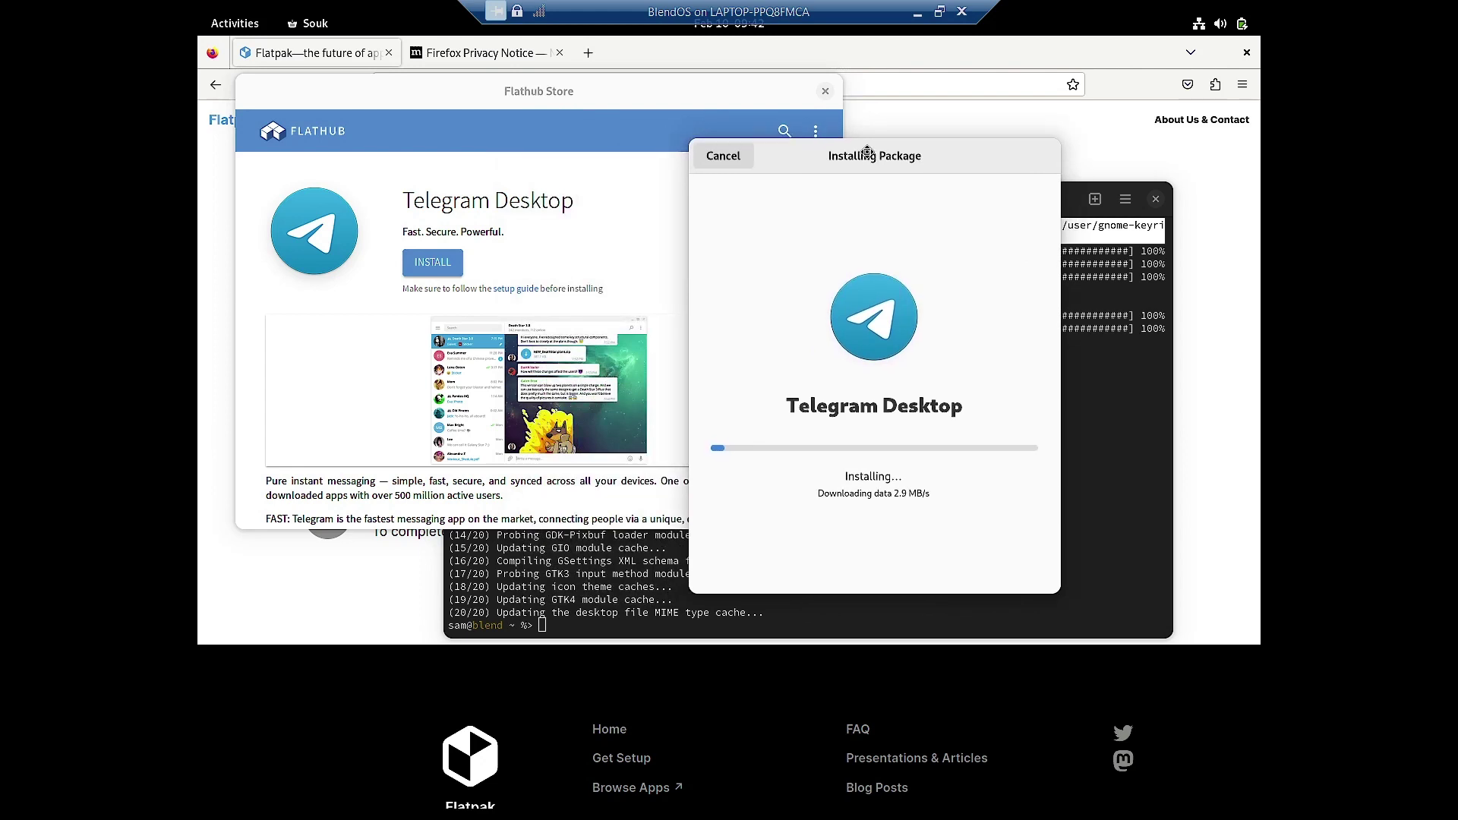
pyautogui.click(300, 558)
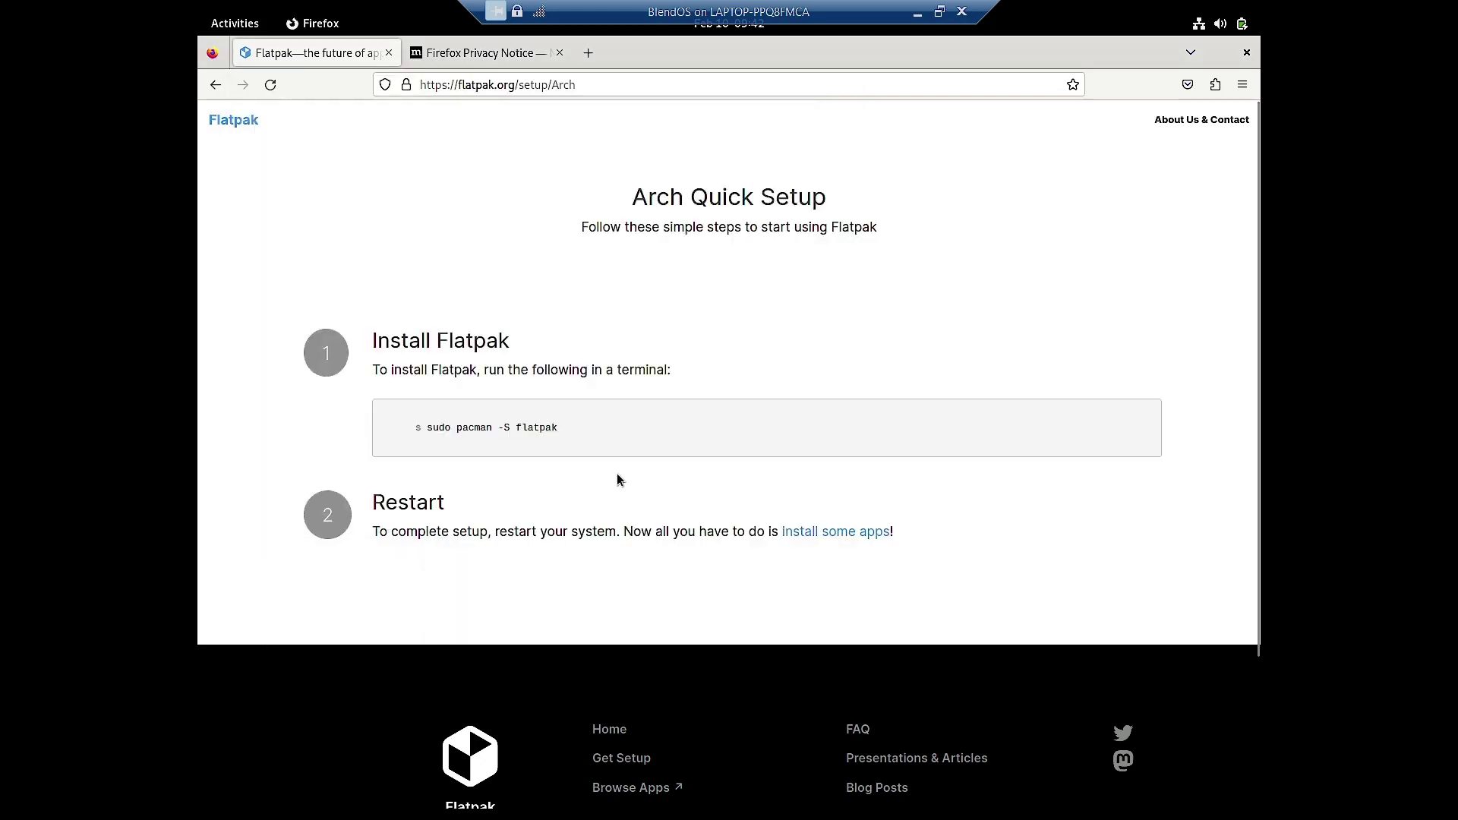
pyautogui.click(206, 29)
pyautogui.click(1102, 255)
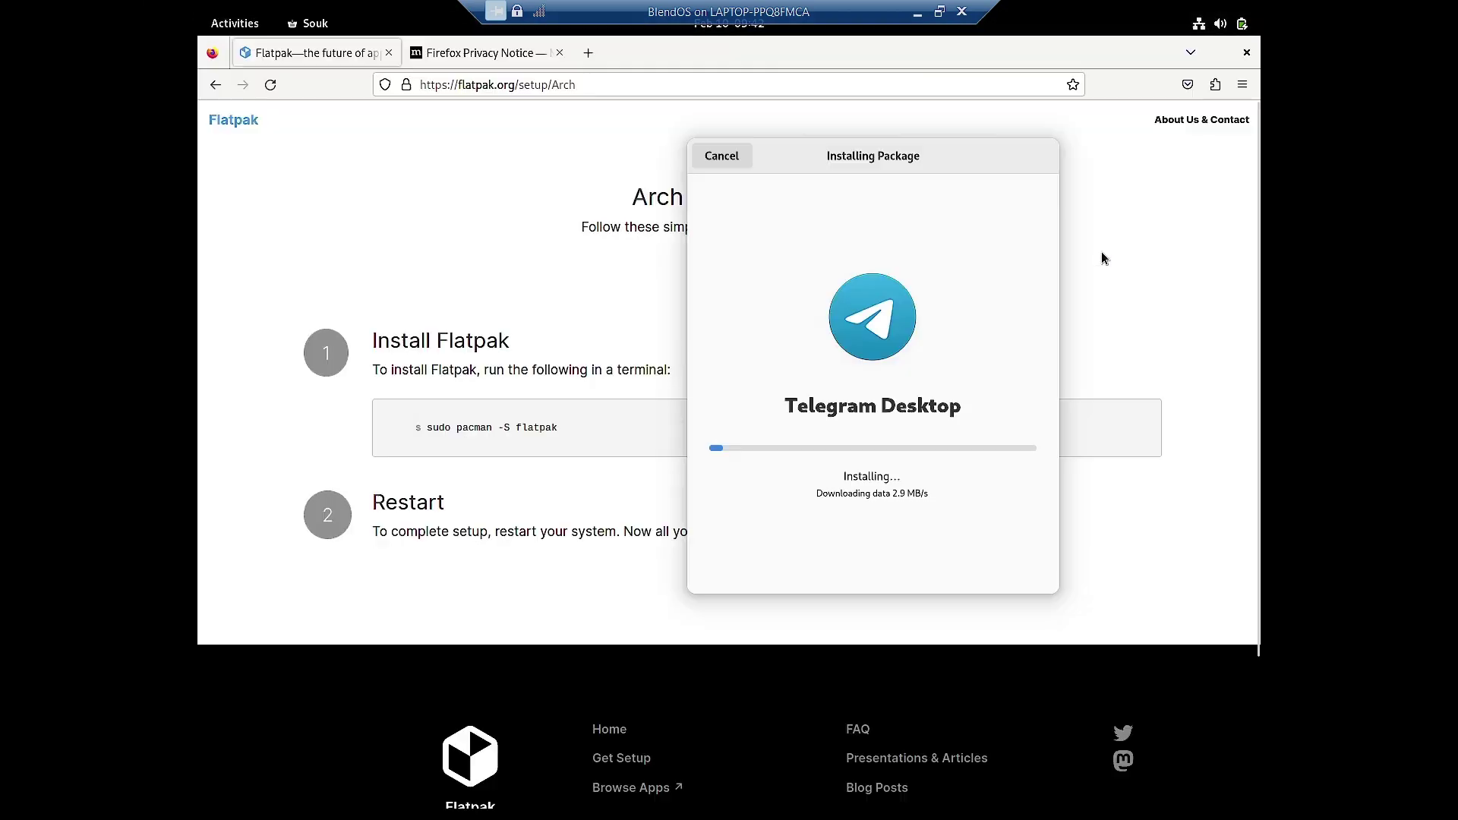
pyautogui.moveTo(881, 159); pyautogui.dragTo(772, 139)
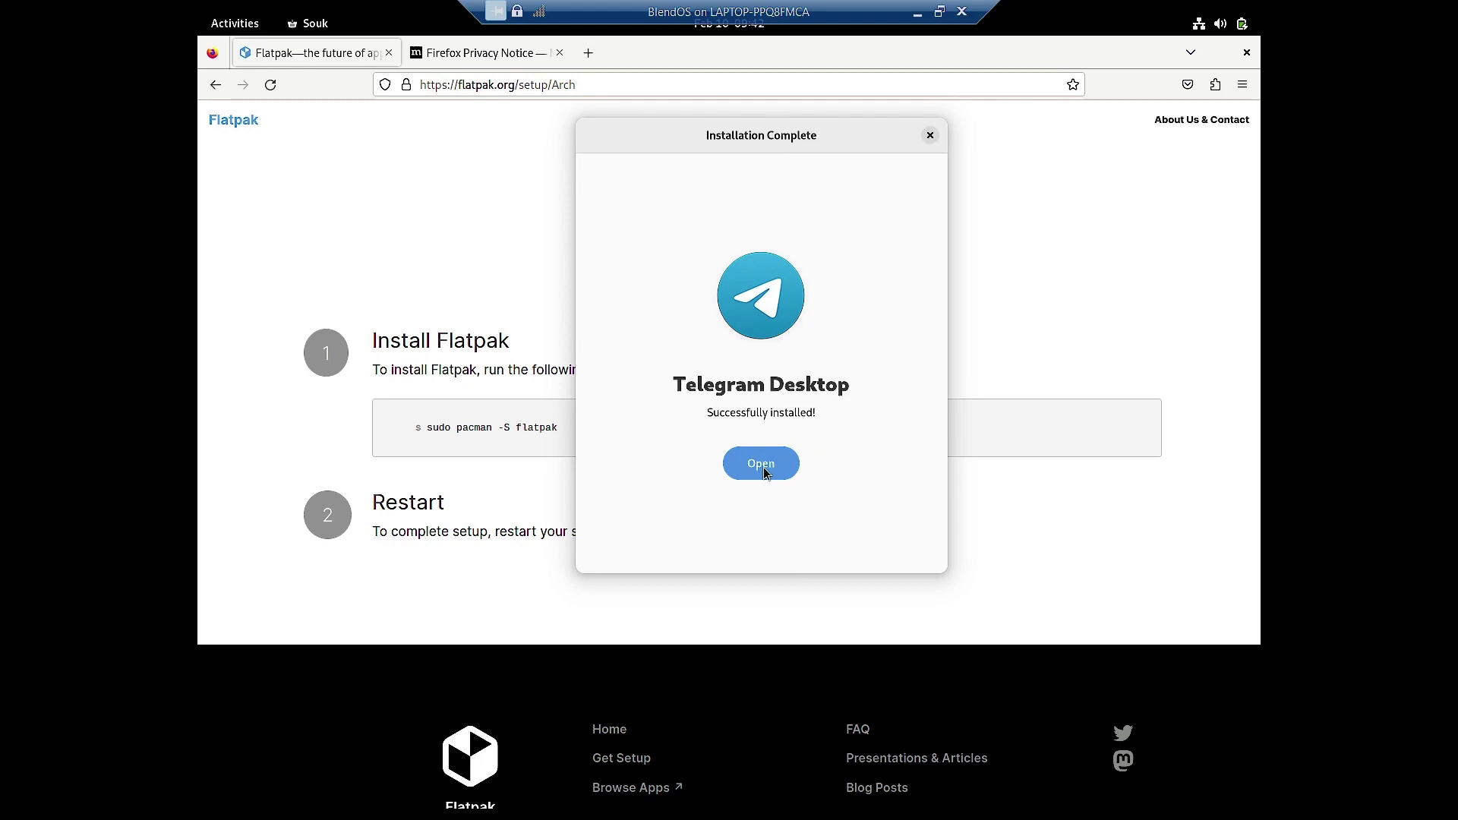
pyautogui.click(763, 464)
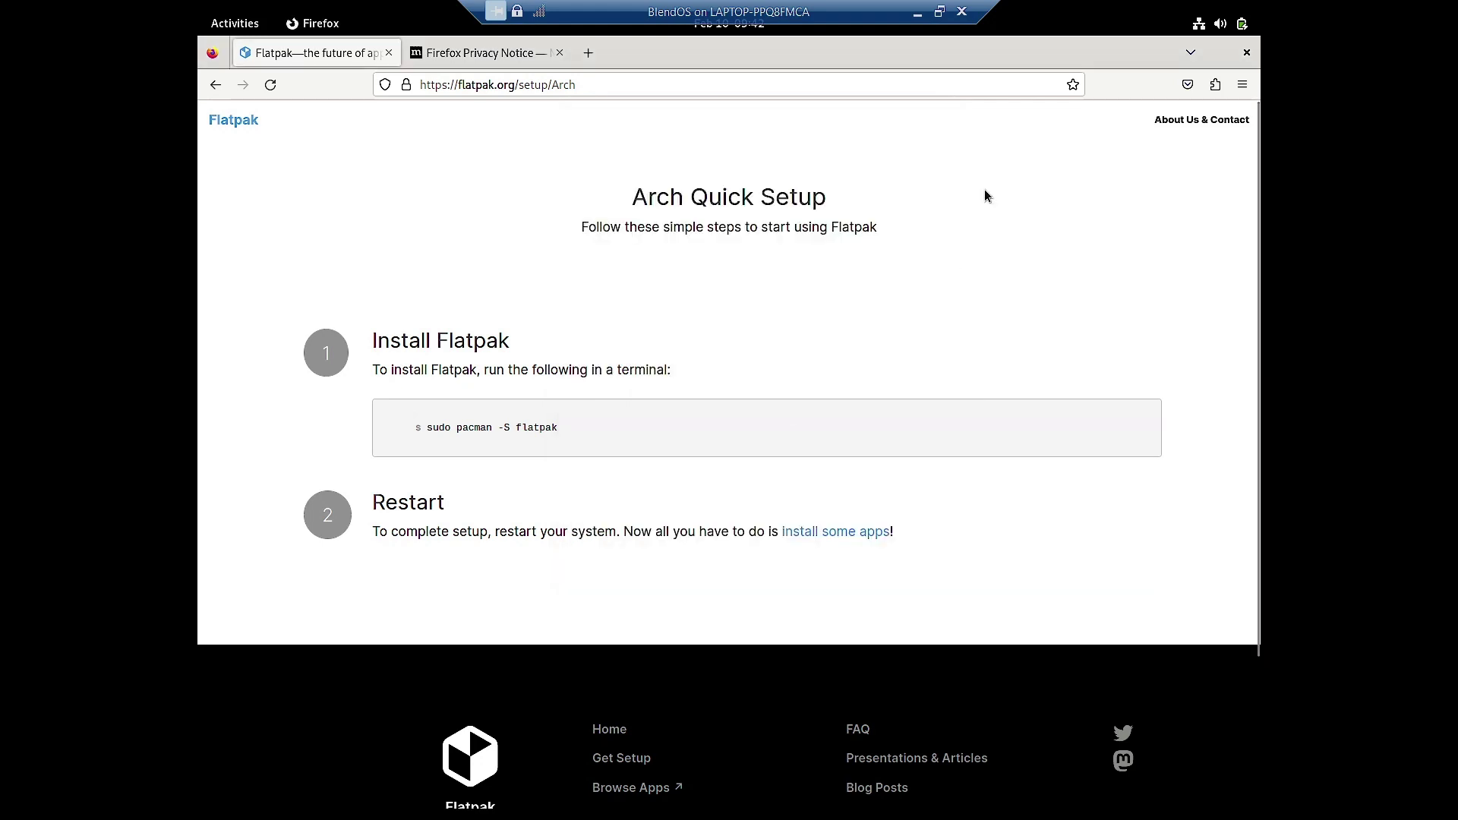
# - Open the Arch container from the application list, read its blend usage notes and close the distrobox terminal
pyautogui.click(245, 25)
pyautogui.click(1019, 759)
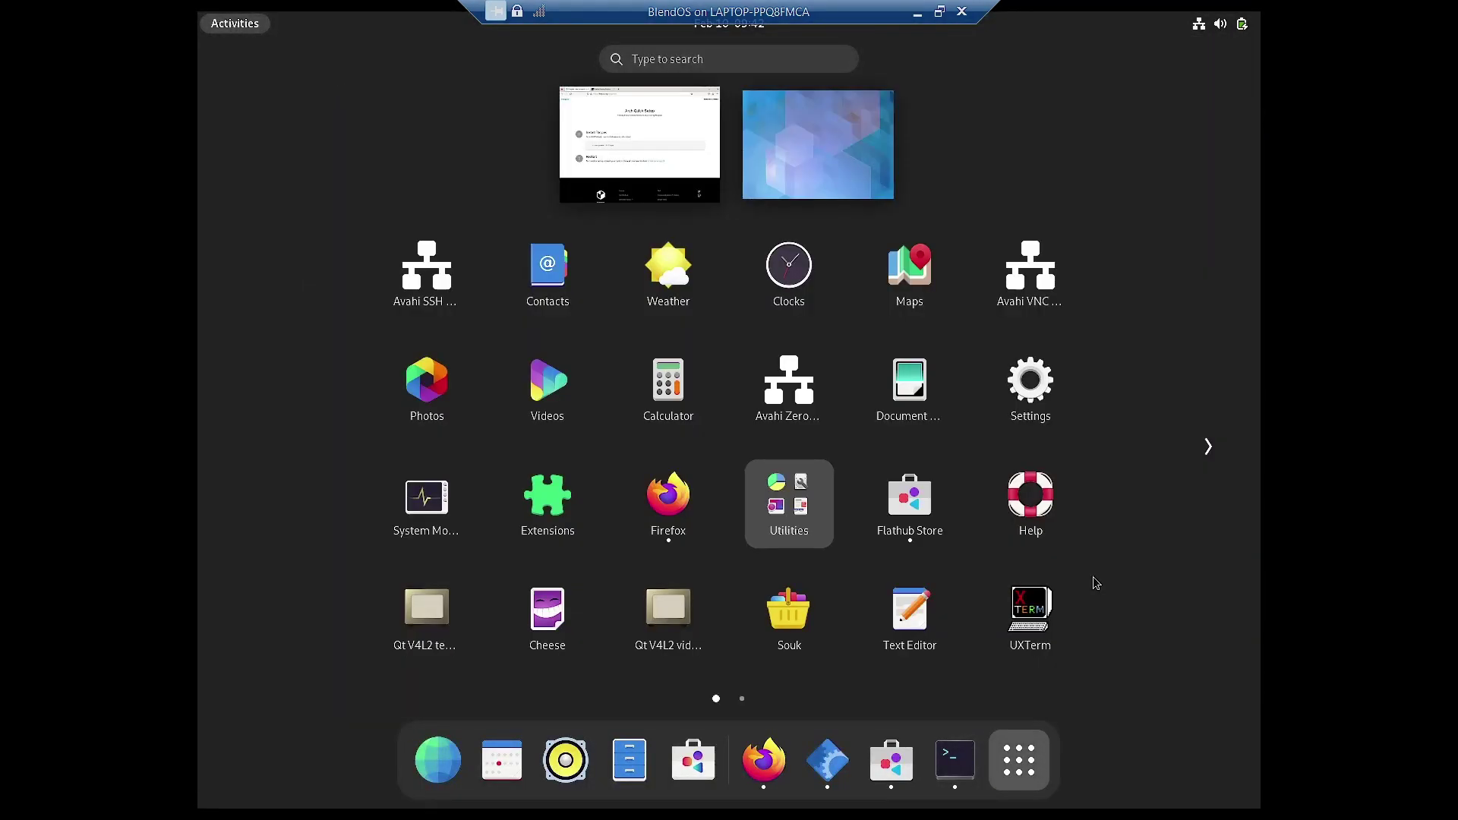
pyautogui.scroll(-1, 1090, 501)
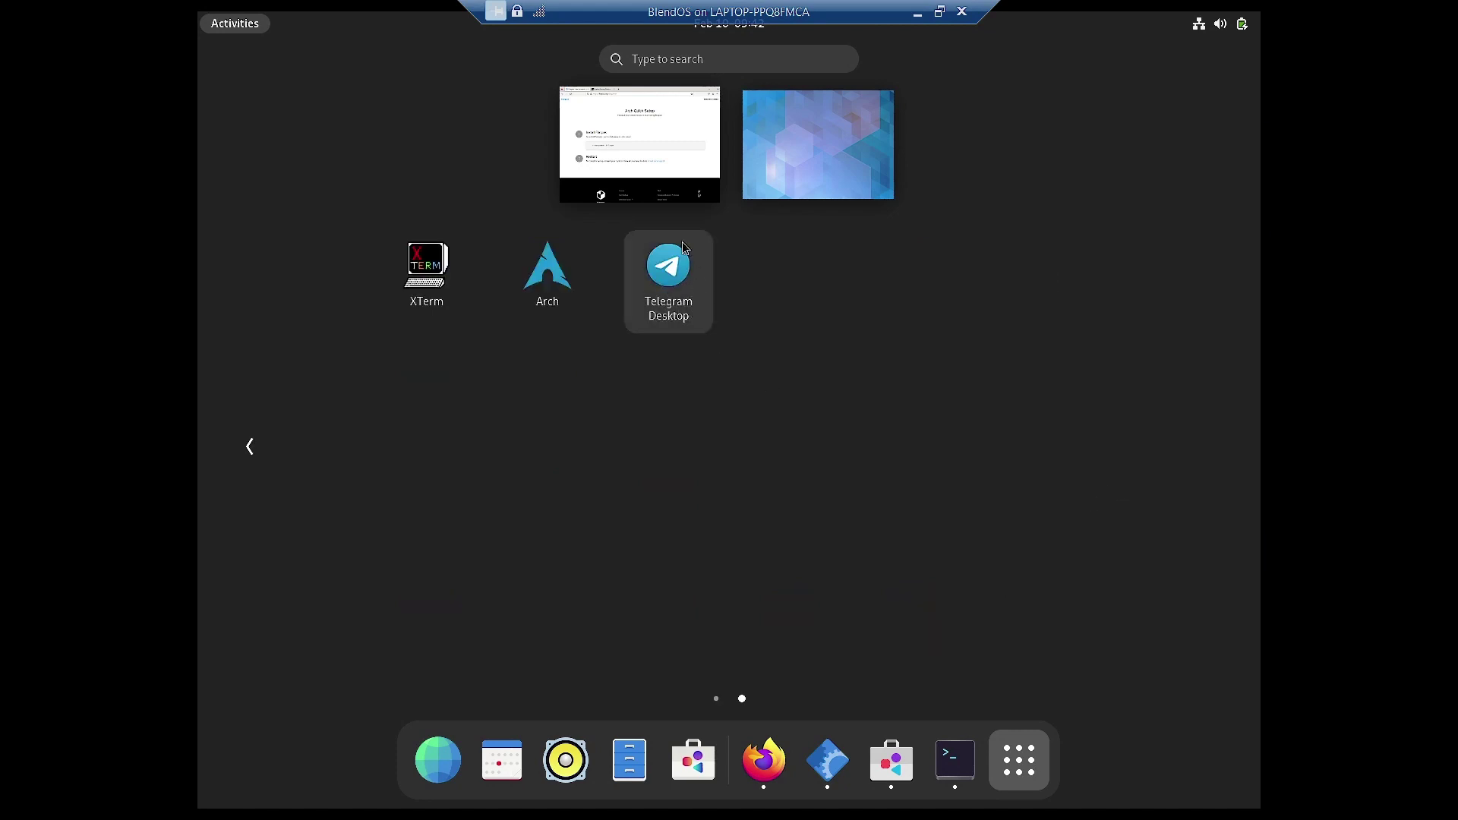
pyautogui.click(558, 276)
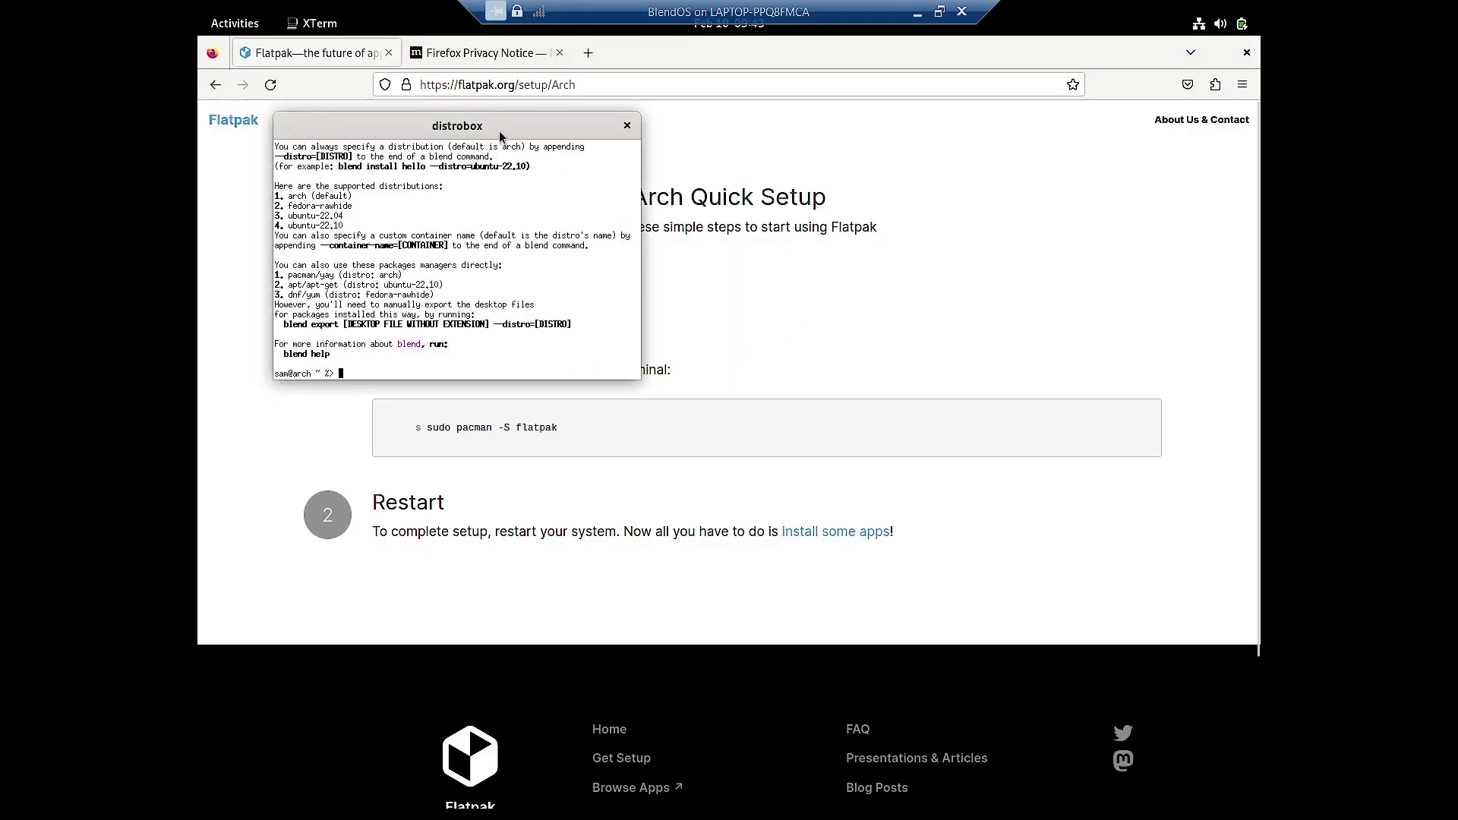
pyautogui.click(626, 125)
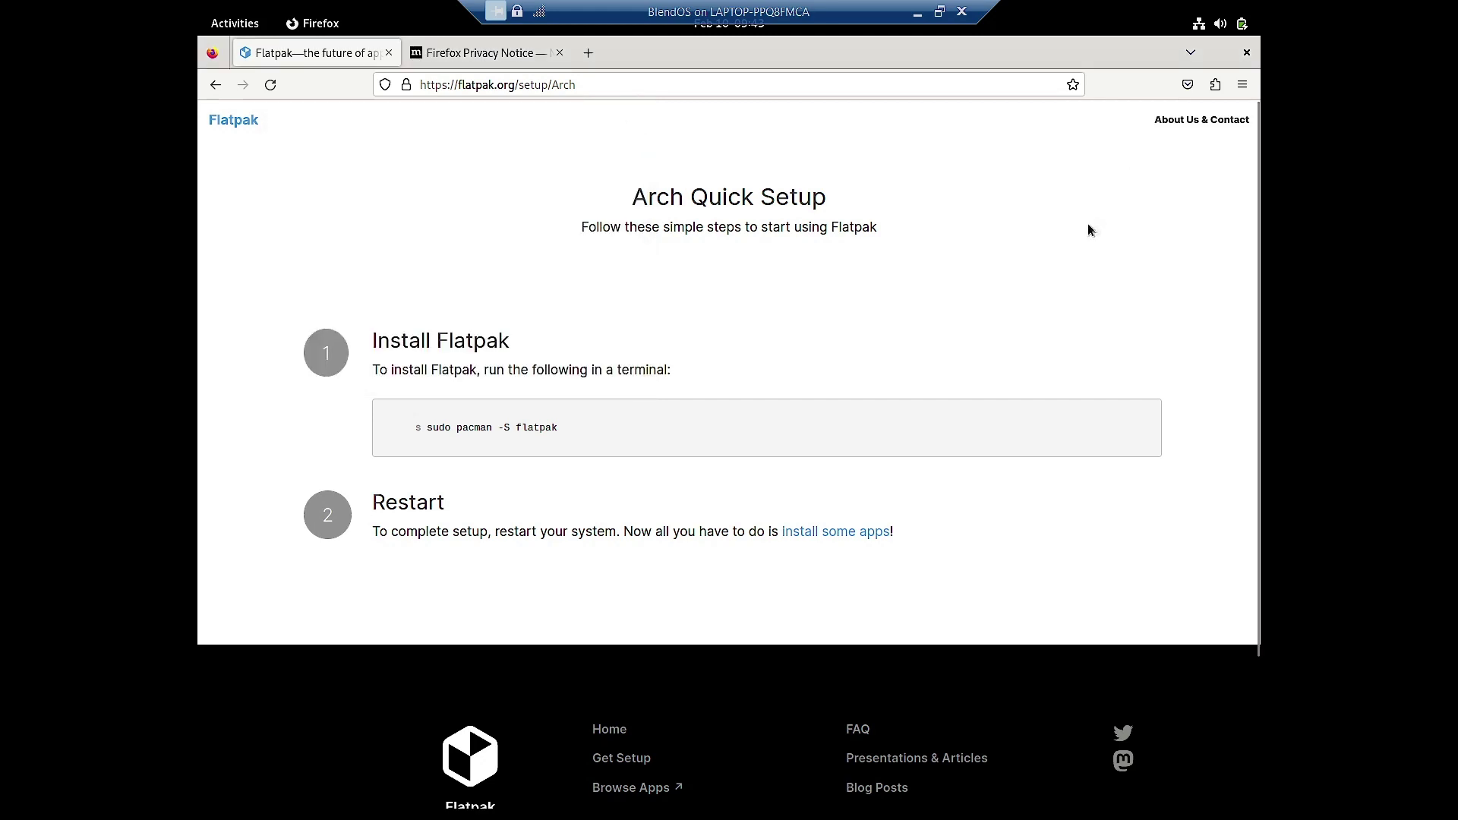